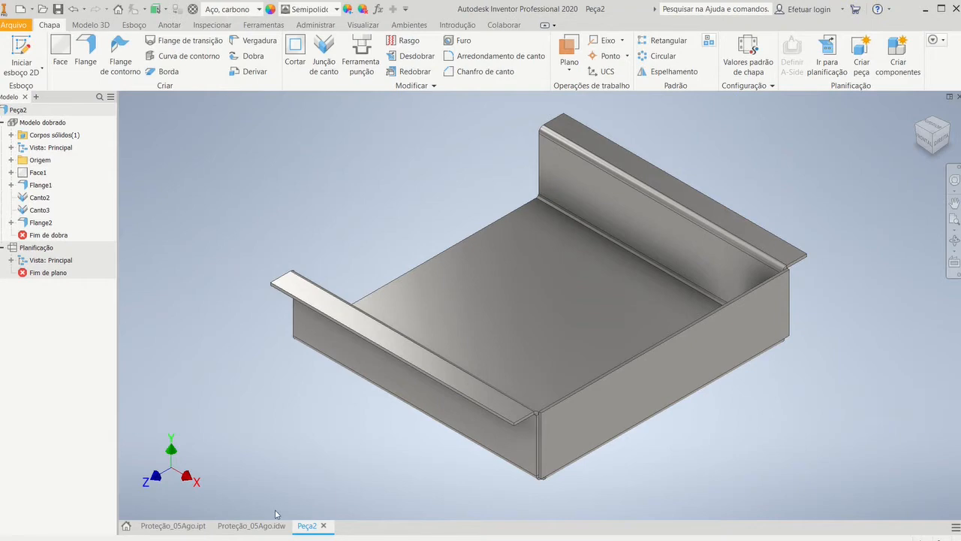
Examine the curved slot dimensions in the plan view of the Proteção_05Ago.idw drawing
left_click(251, 525)
scroll(596, 318, "up", 2)
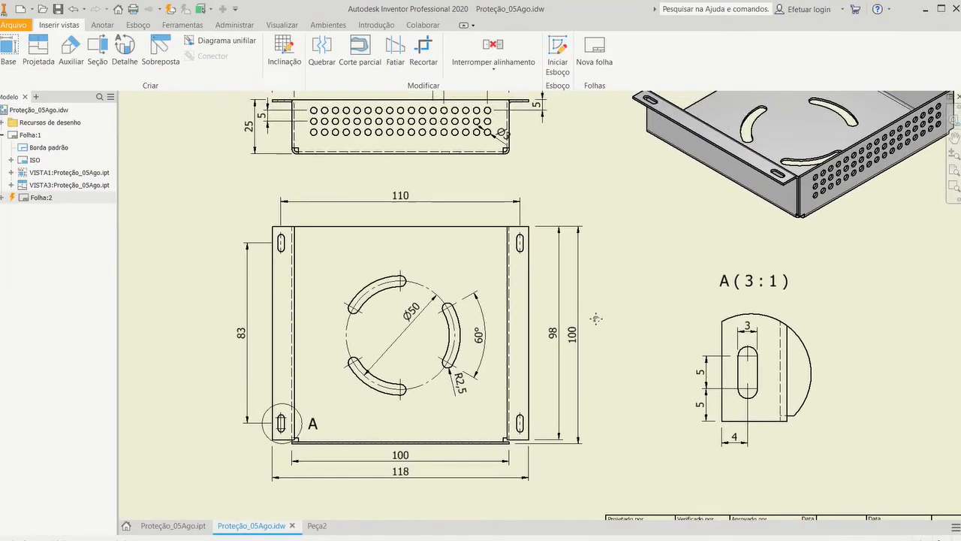
middle_click_drag(595, 318, 588, 377)
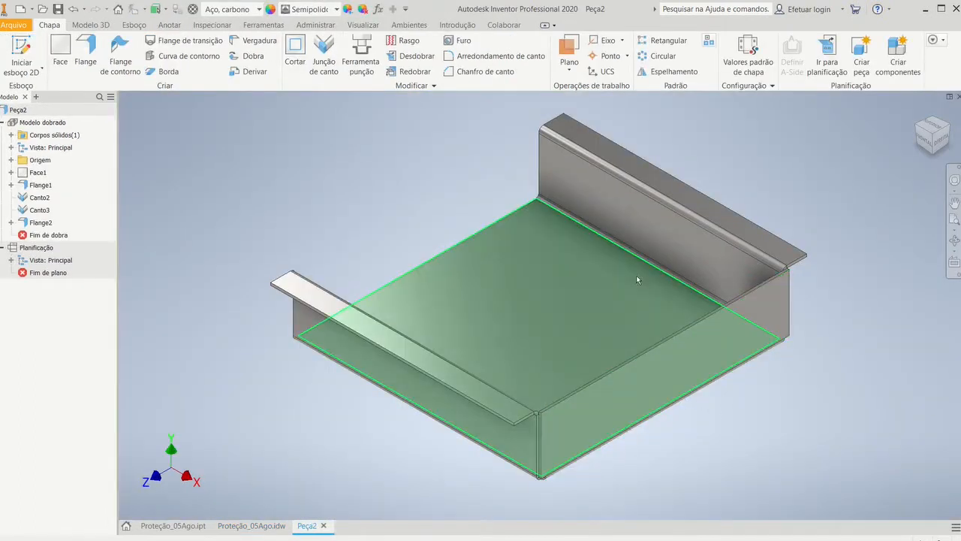
Start a 2D sketch on the outer bottom face of the Peça2 sheet metal part
middle_click_drag(517, 309, 699, 353, "shift")
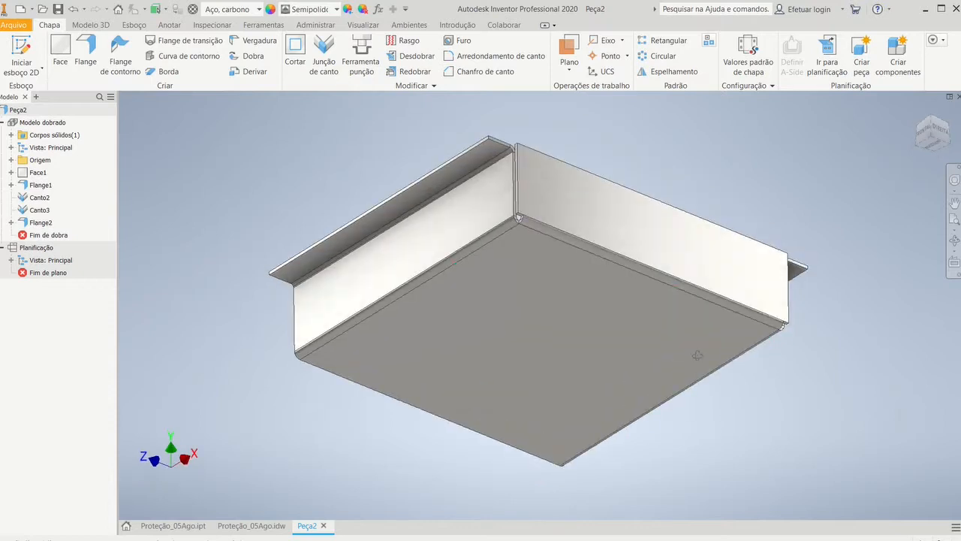
left_click(610, 351)
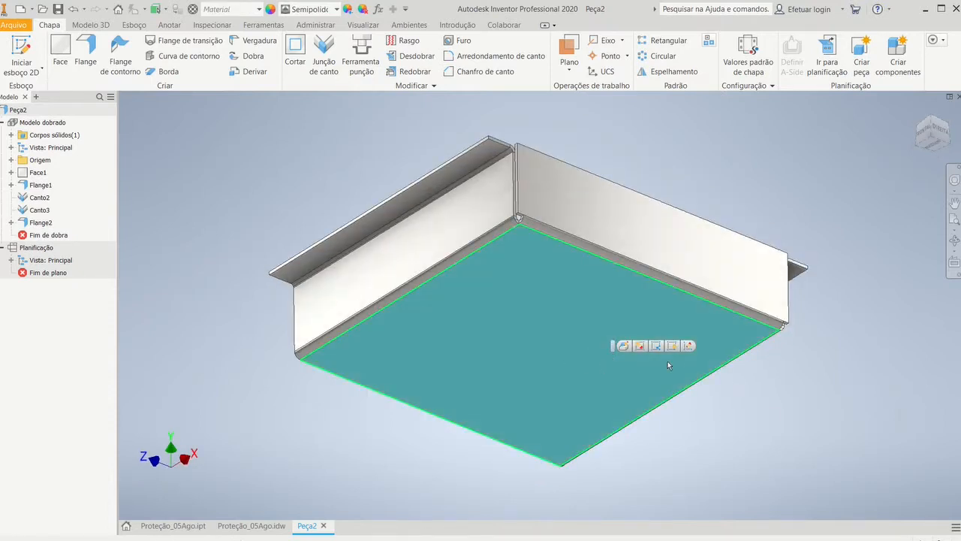
left_click(688, 346)
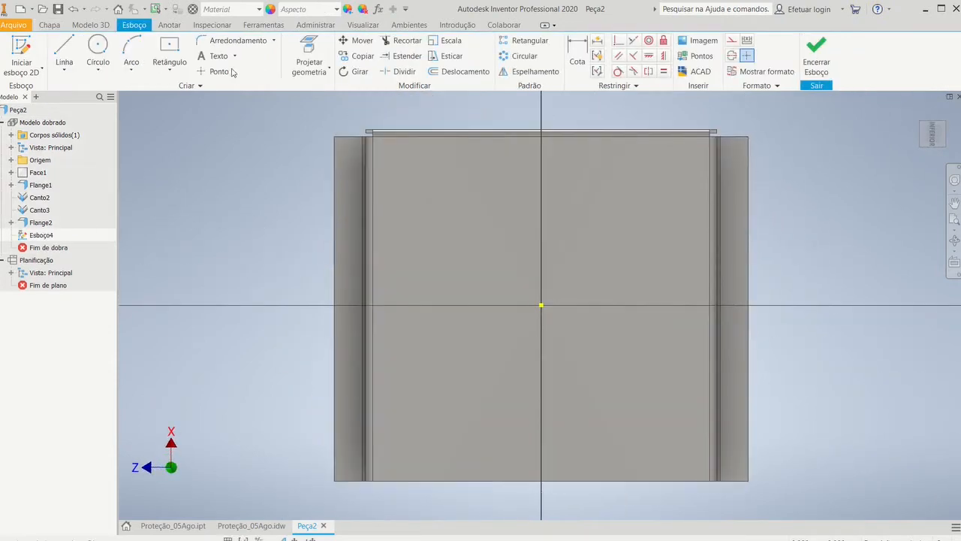
Draw a center-point arc slot around the origin, about 30 mm in radius, 59° in sweep and 4.2 mm wide, starting on the vertical axis
left_click(166, 75)
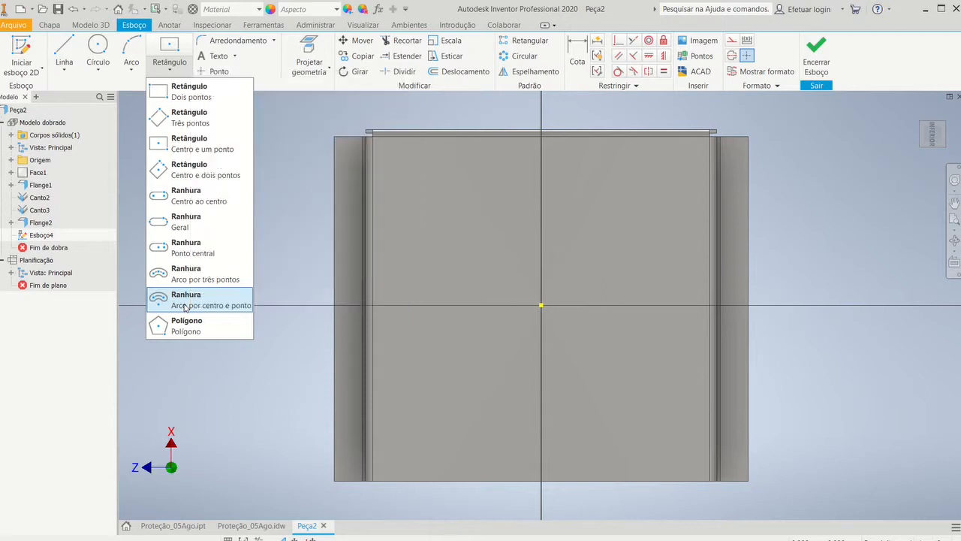
left_click(184, 301)
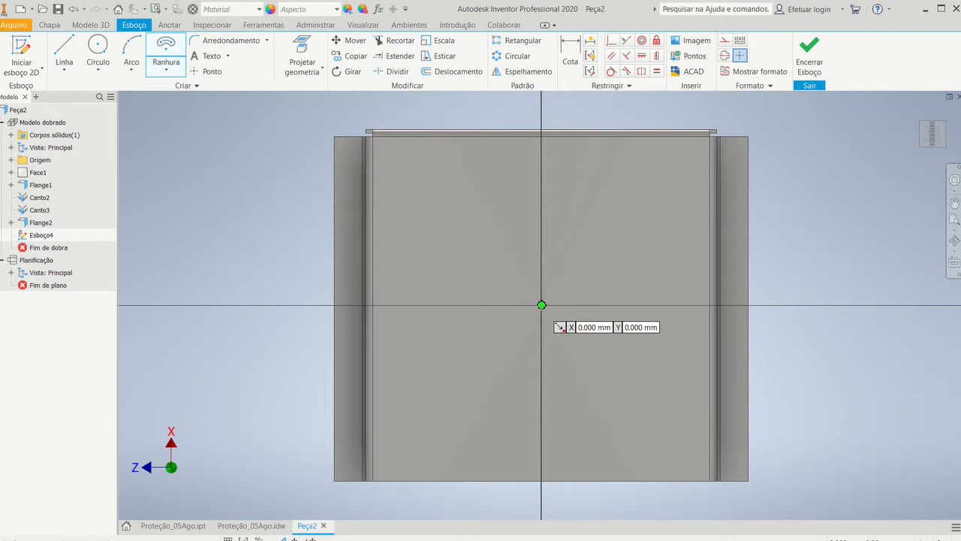
left_click(541, 305)
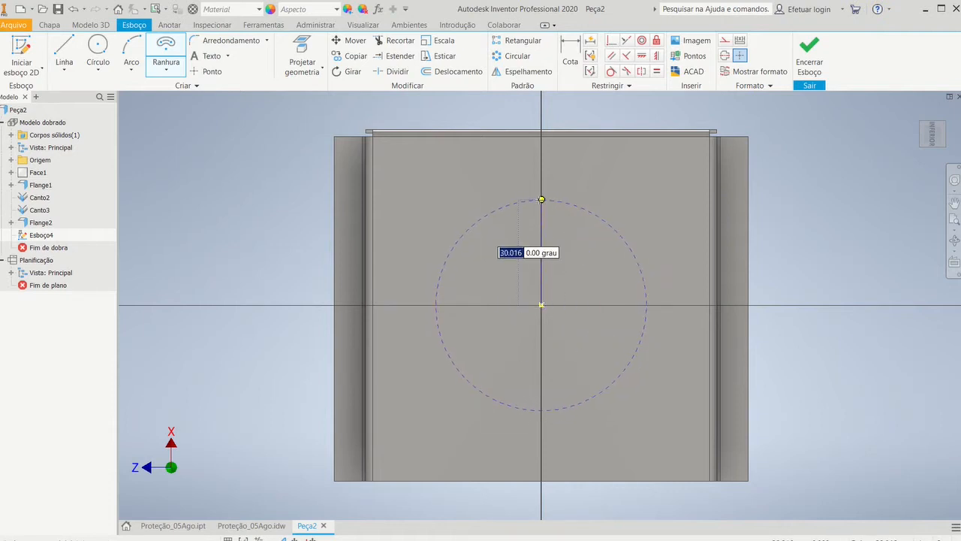
left_click(542, 200)
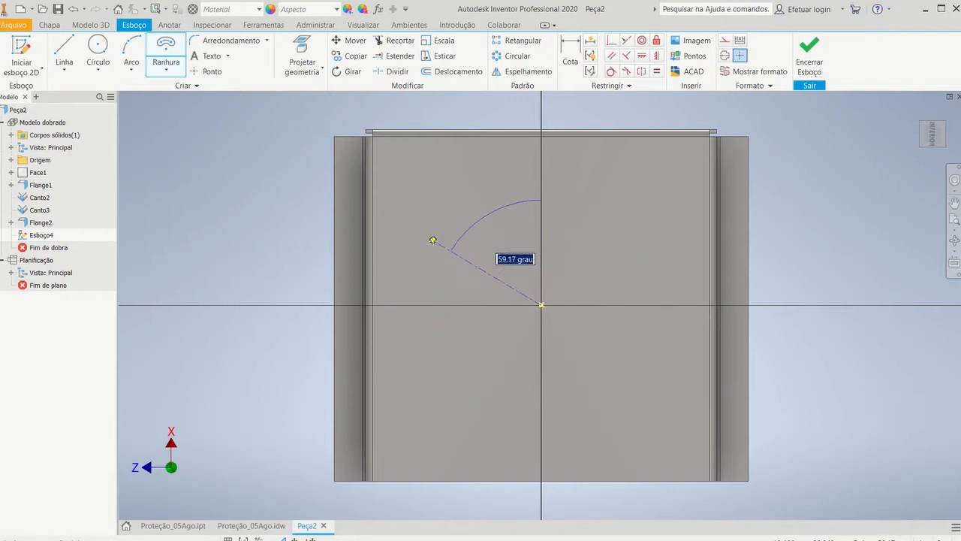
left_click(437, 236)
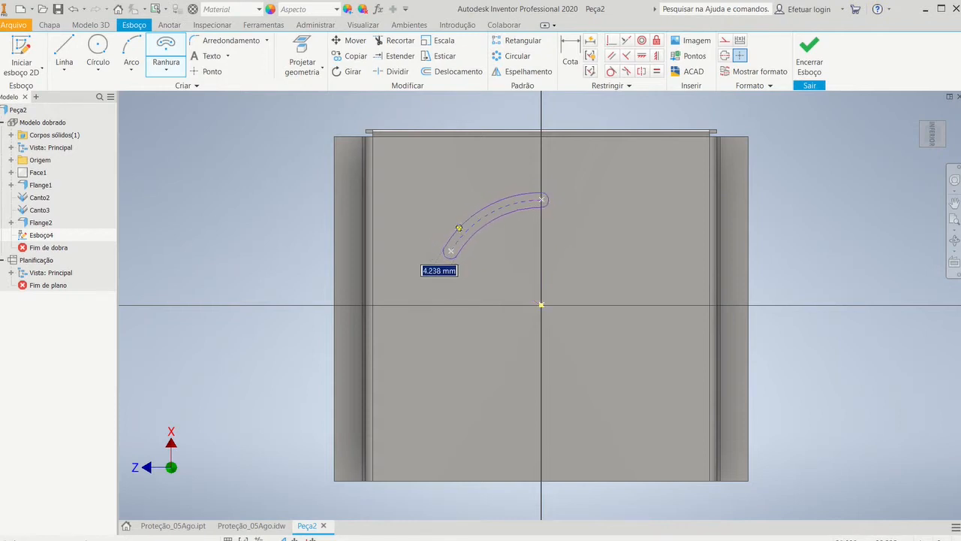
left_click(476, 248)
Dimension the rounded end of the slot with a radius of 2.5 mm
scroll(582, 200, "up", 3)
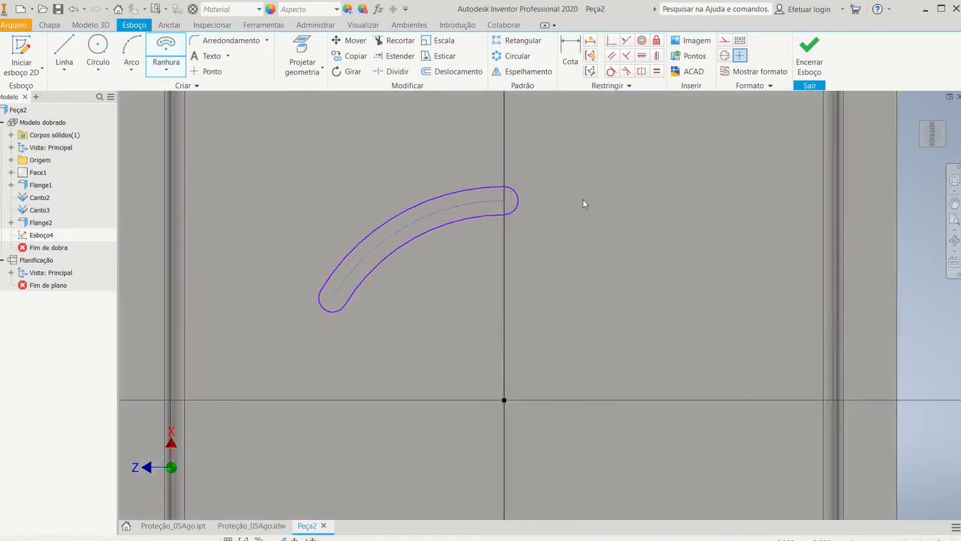
key("Escape")
key("d")
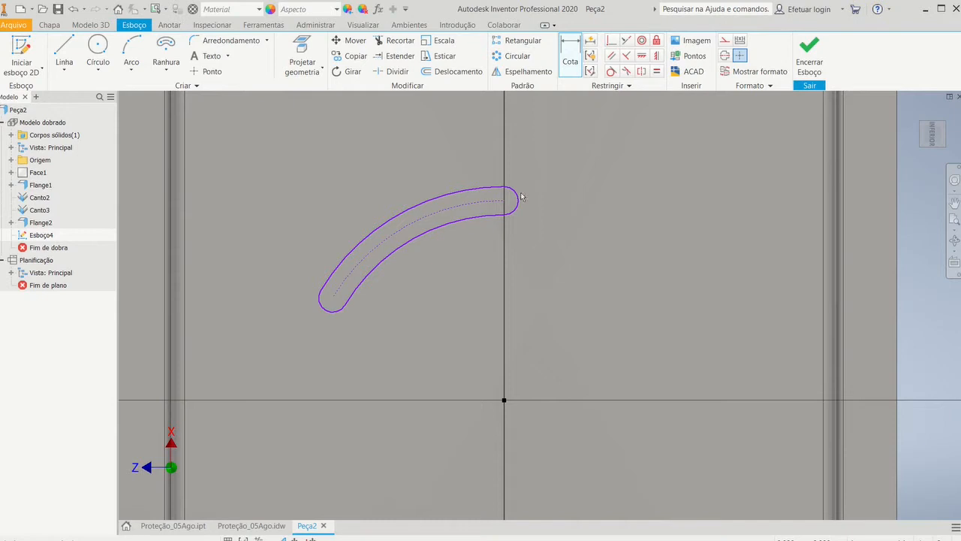
left_click(518, 200)
left_click(531, 188)
type("2,5")
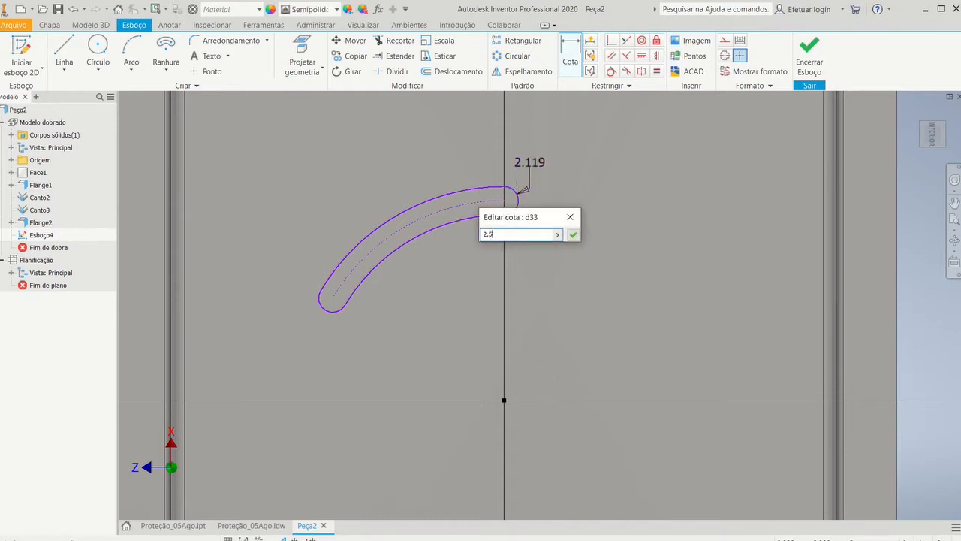
key("Return")
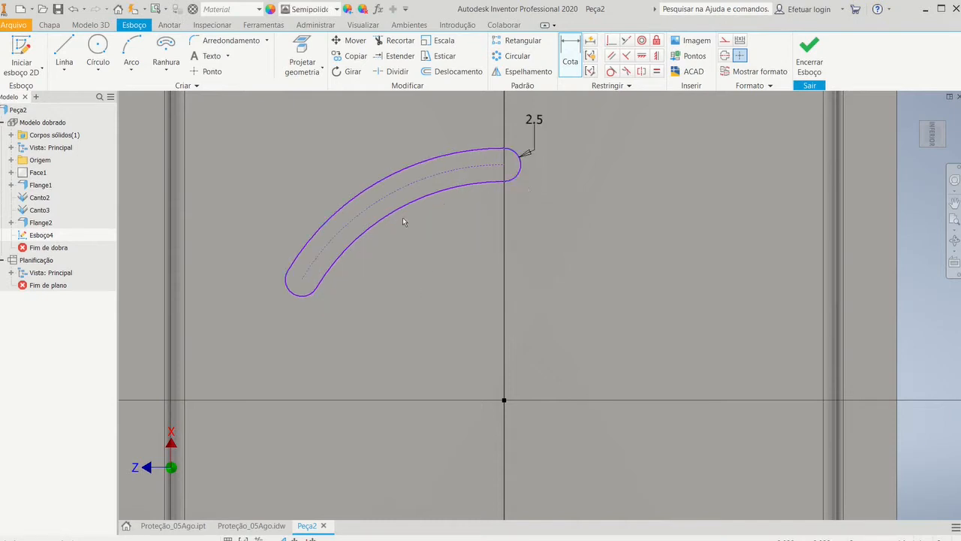
Dimension the slot's centerline arc with a radius of 25 mm
left_click(387, 196)
left_click(421, 260)
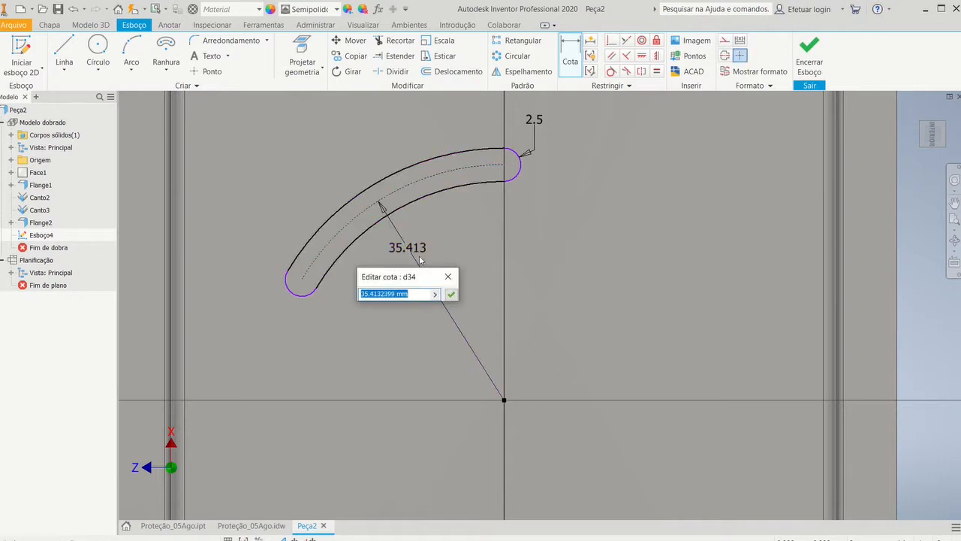
type("25")
key("Return")
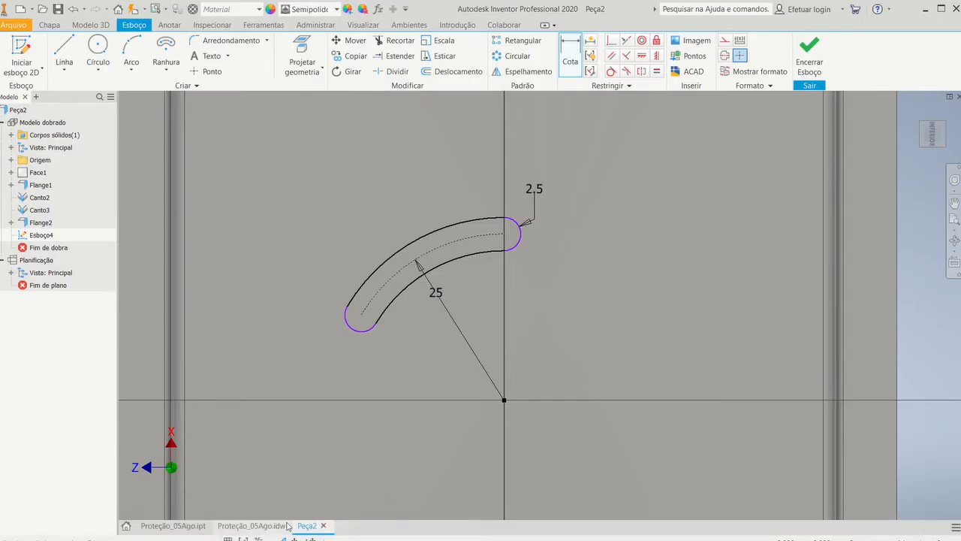
Check the slot angle in the drawing, and draw a construction line from the origin to the center of the slot's lower-left end
left_click(252, 524)
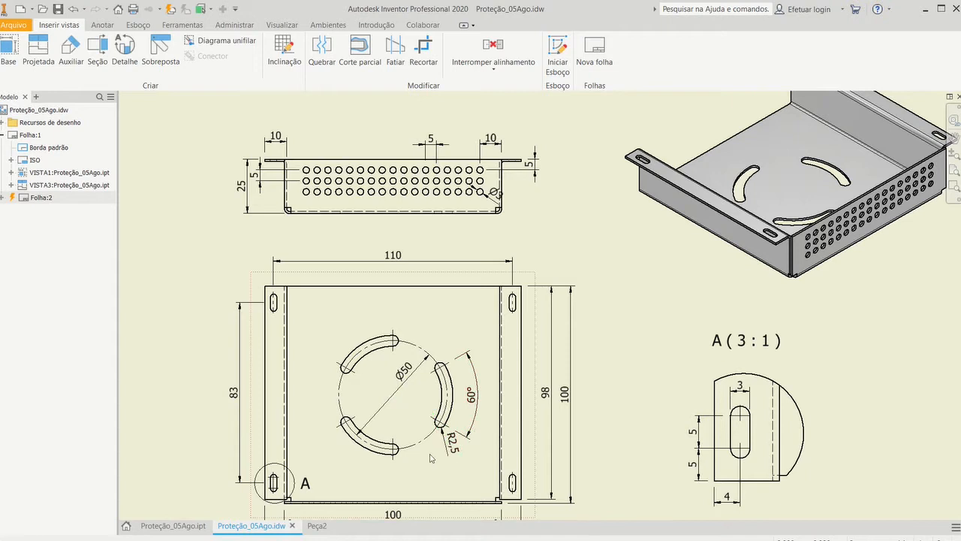
left_click(316, 525)
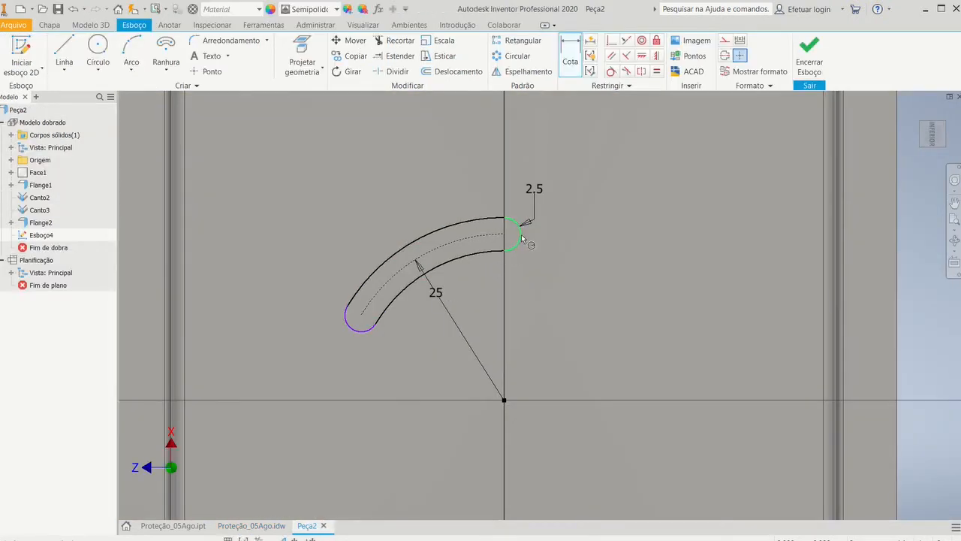
left_click(65, 53)
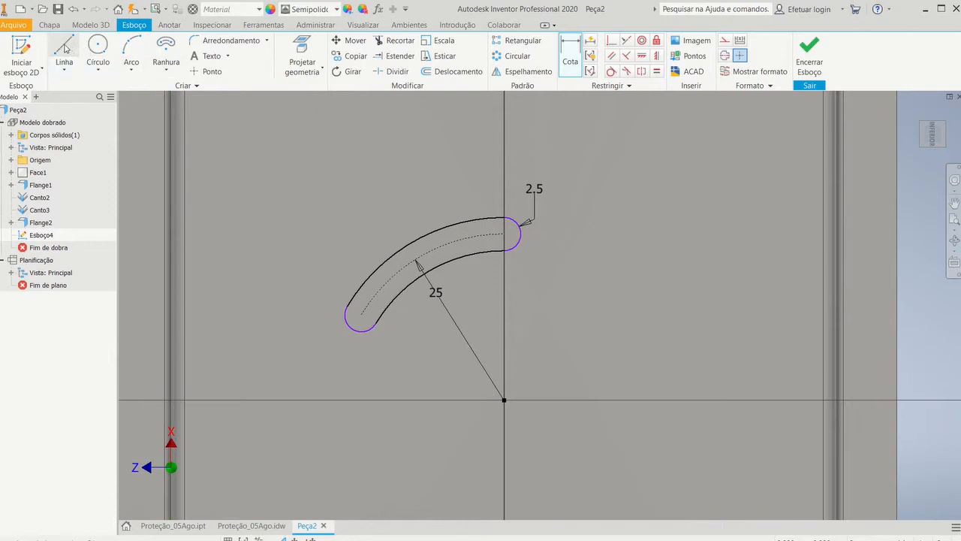
left_click(725, 41)
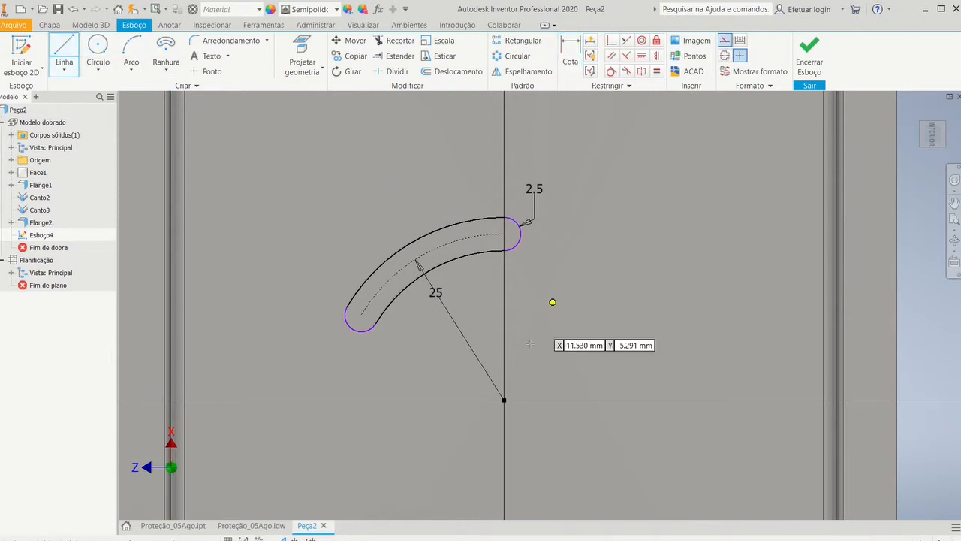
left_click(504, 401)
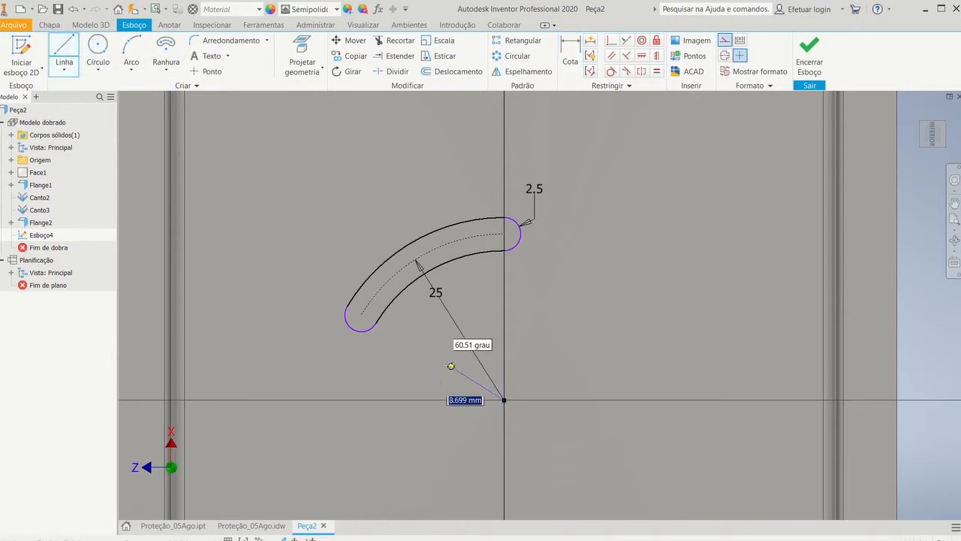
scroll(408, 323, "up", 3)
scroll(353, 321, "up", 3)
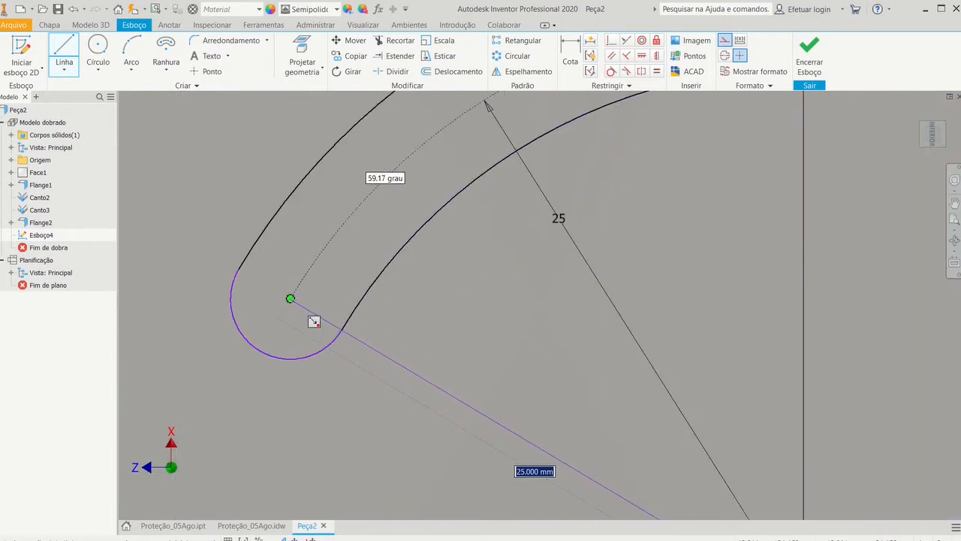
left_click(290, 300)
right_click(460, 325)
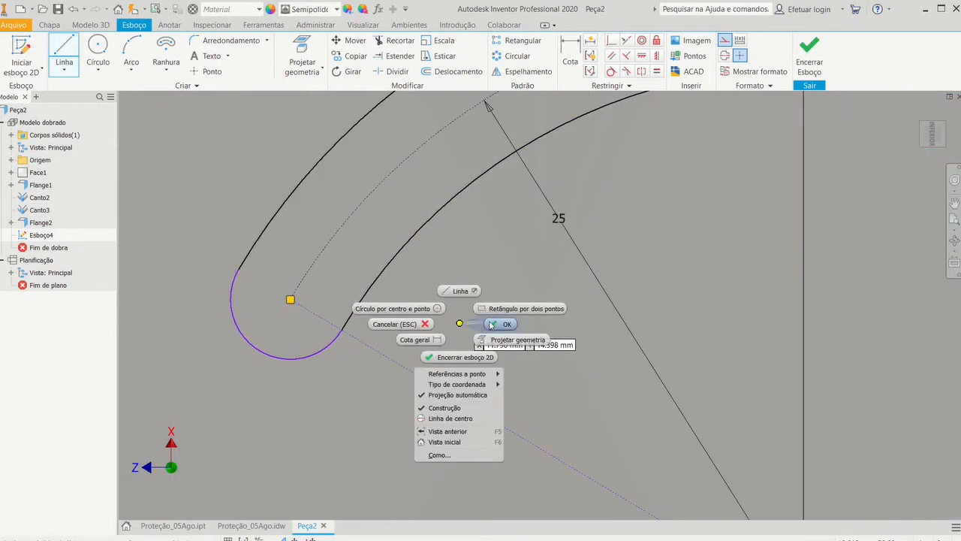
left_click(496, 325)
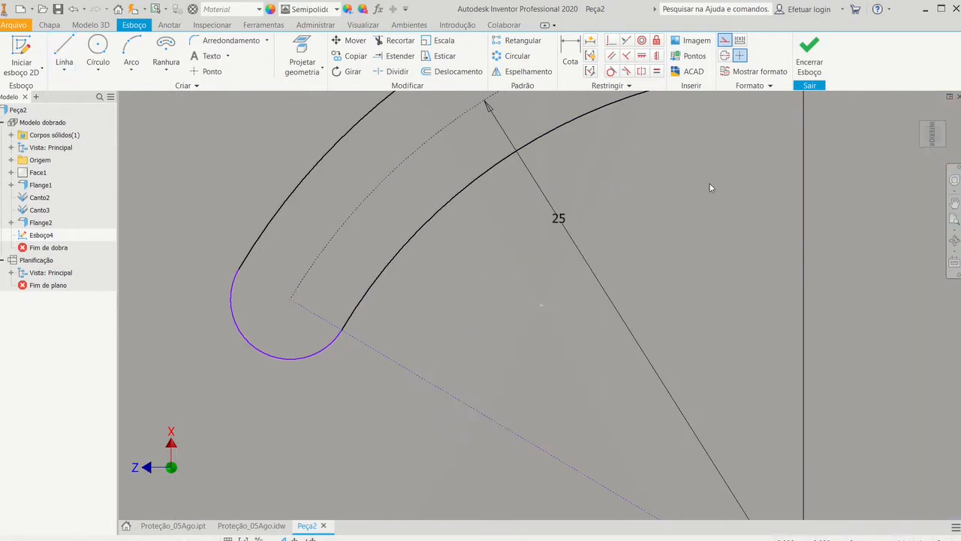
Draw a vertical construction line from the origin to the center of the slot's upper end
left_click(63, 53)
middle_click_drag(674, 365, 485, 173)
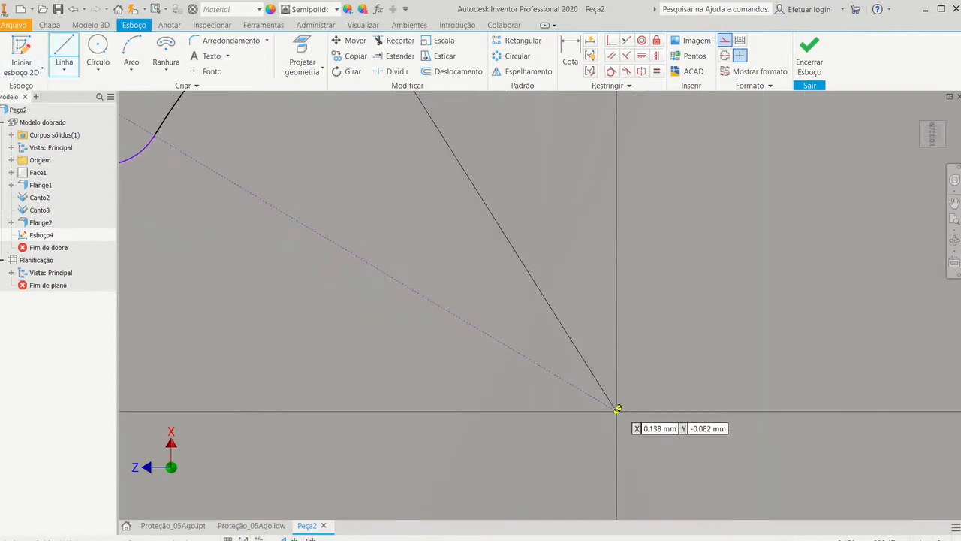
left_click(616, 411)
scroll(653, 229, "down", 3)
scroll(652, 217, "up", 7)
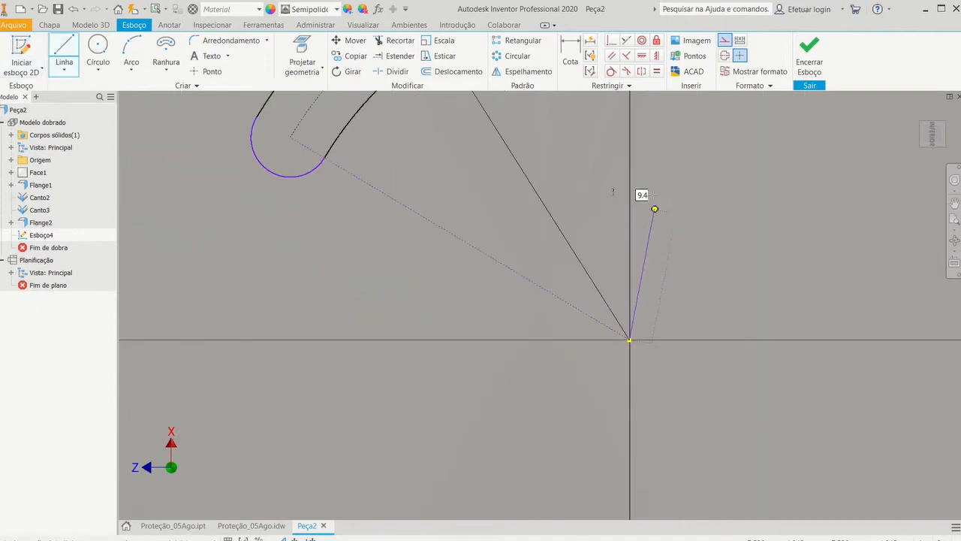
middle_click_drag(652, 204, 628, 344)
scroll(640, 257, "down", 3)
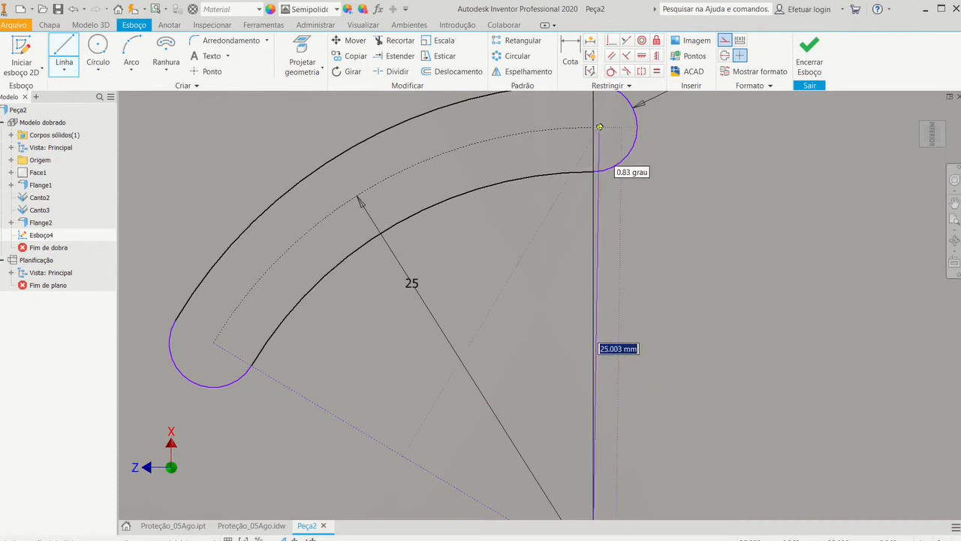
left_click(593, 127)
key("Escape")
Dimension the angle between the two construction lines as 60°
scroll(673, 283, "up", 2)
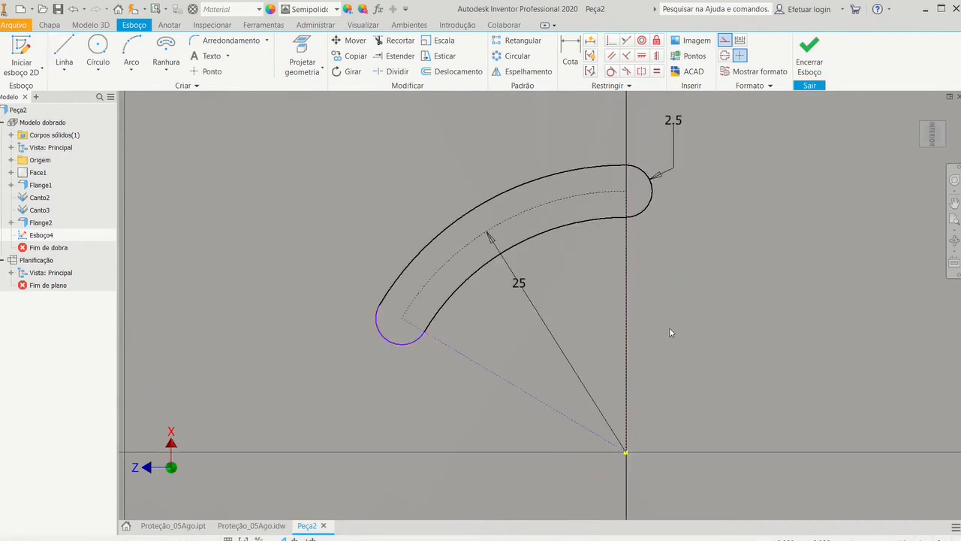
key("d")
left_click(568, 414)
left_click(628, 345)
left_click(593, 355)
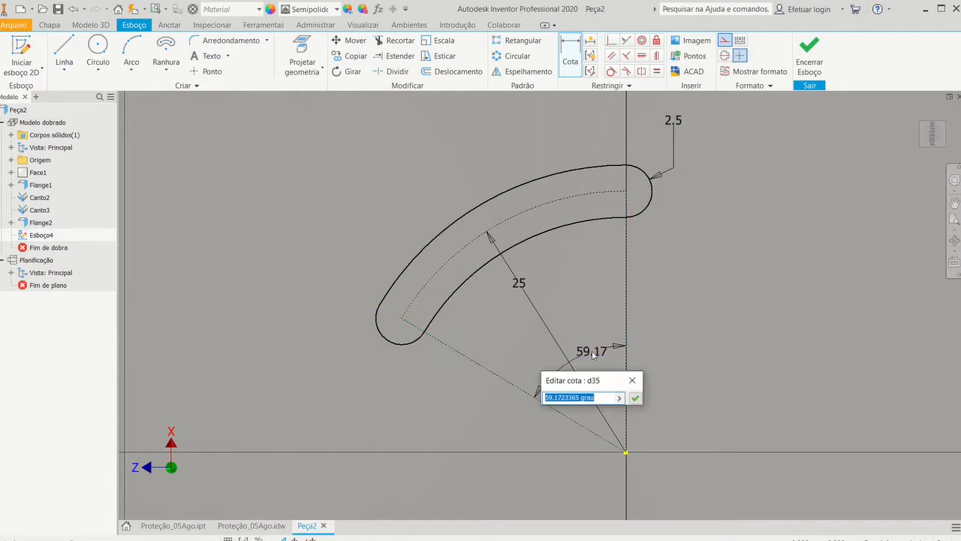
type("60")
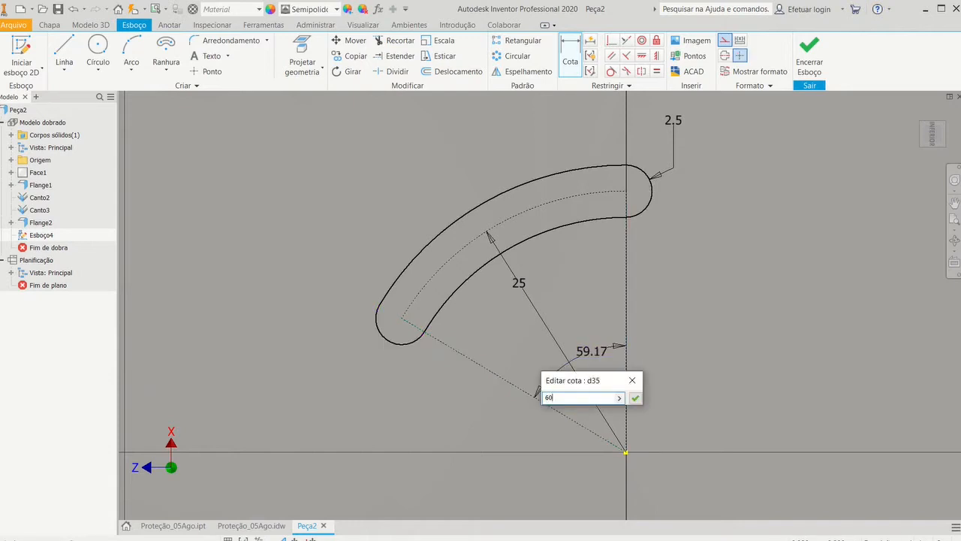
left_click(635, 397)
Finish the slot sketch and return to the sheet metal model
scroll(718, 359, "down", 2)
mouse_move(719, 360)
middle_mouse_down()
mouse_move(665, 352)
mouse_move(589, 395)
middle_mouse_up()
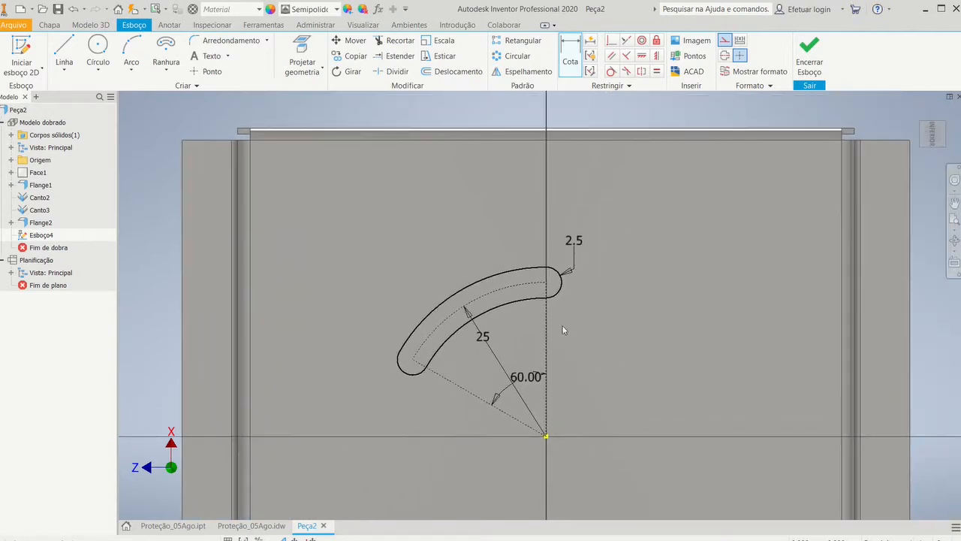
left_click(546, 436)
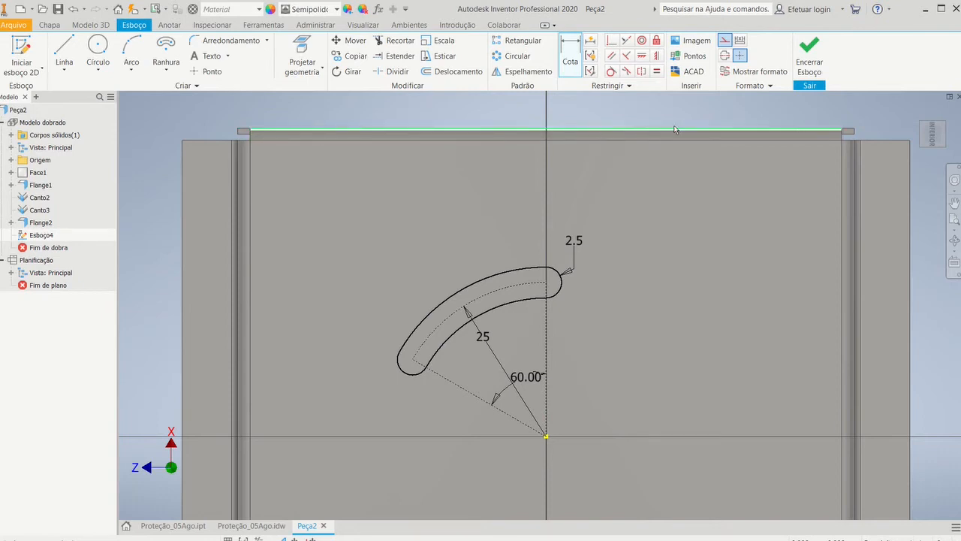
scroll(668, 259, "down", 8)
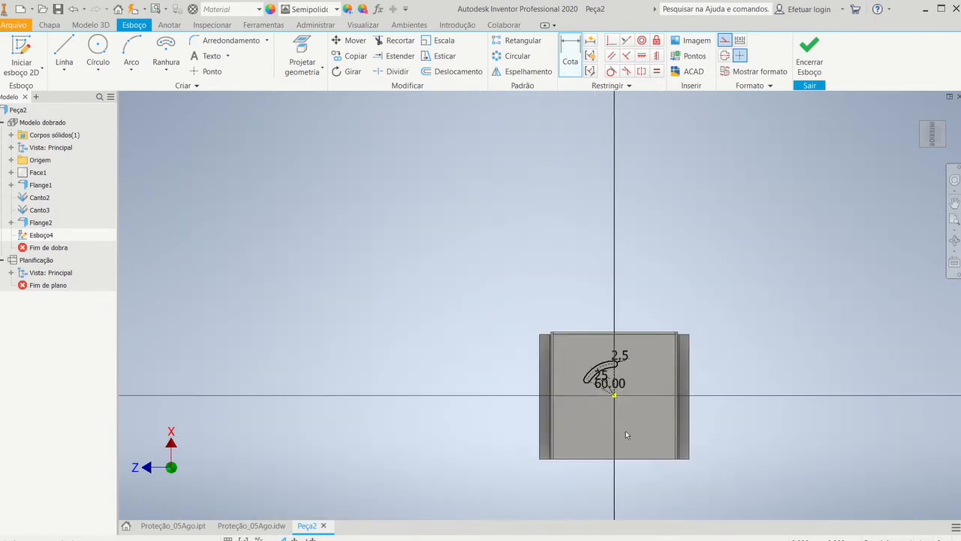
scroll(626, 434, "up", 3)
scroll(669, 335, "up", 3)
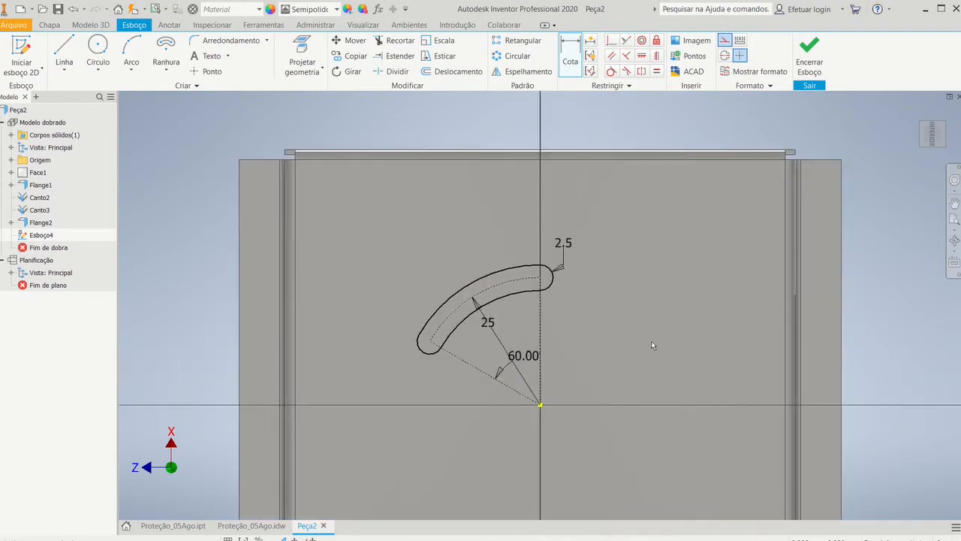
left_click(809, 56)
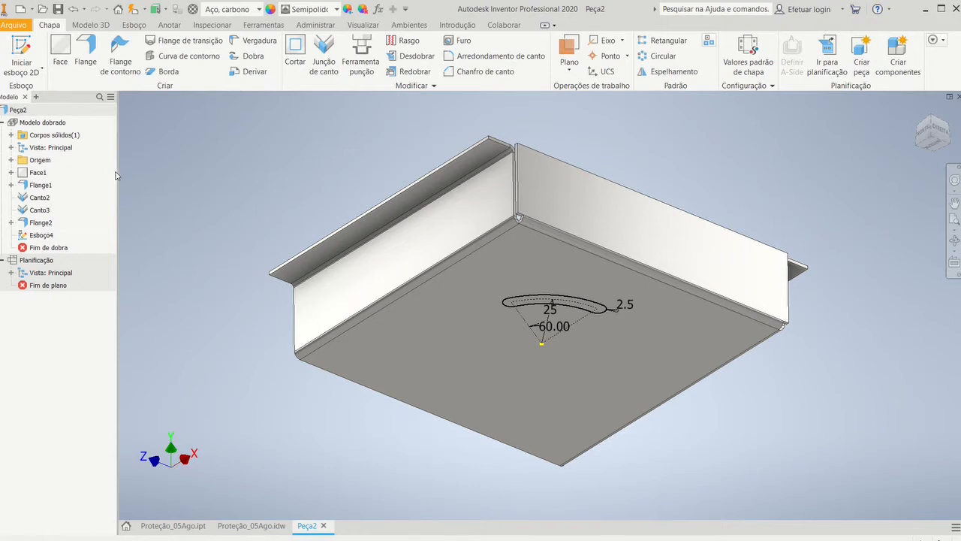
Cut the curved slot profile through the bottom face to a depth equal to the sheet thickness (Espessura)
left_click(293, 46)
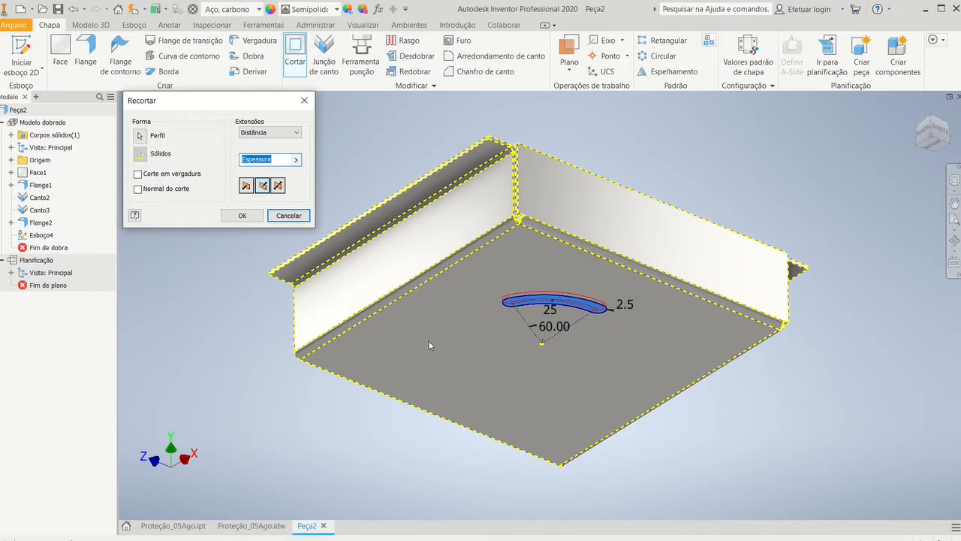
left_click(242, 220)
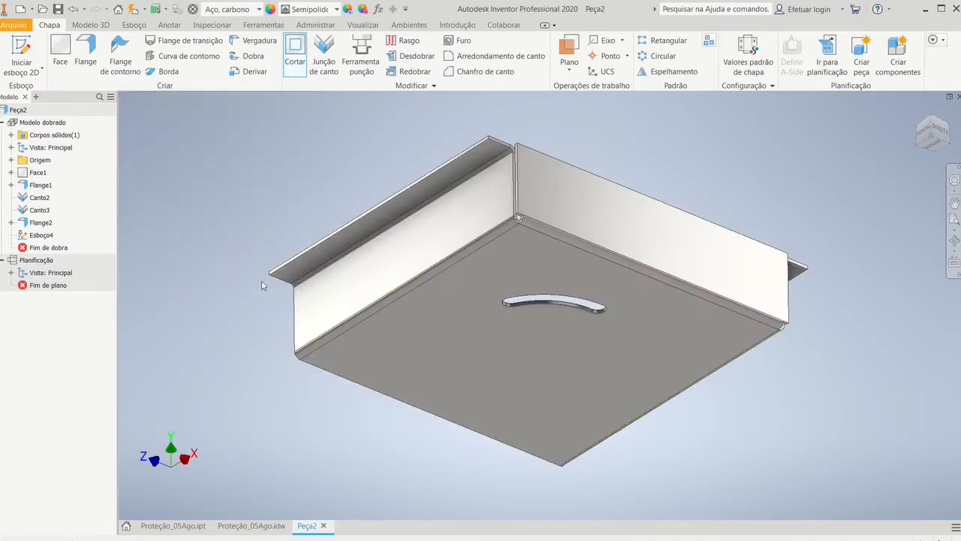
Create a circular pattern of the curved slot cut around the Y axis with 3 occurrences over 360°
middle_click_drag(725, 290, 630, 226, "shift")
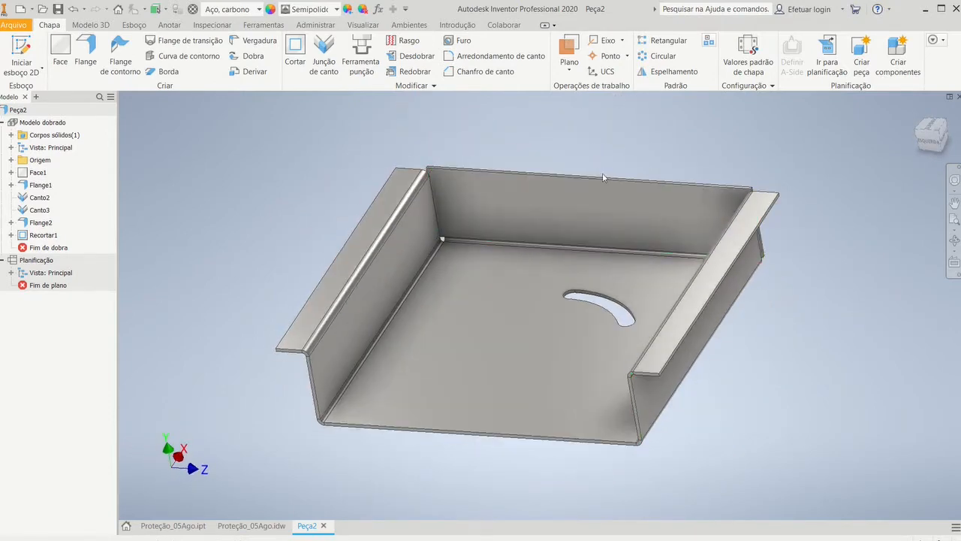
left_click(660, 57)
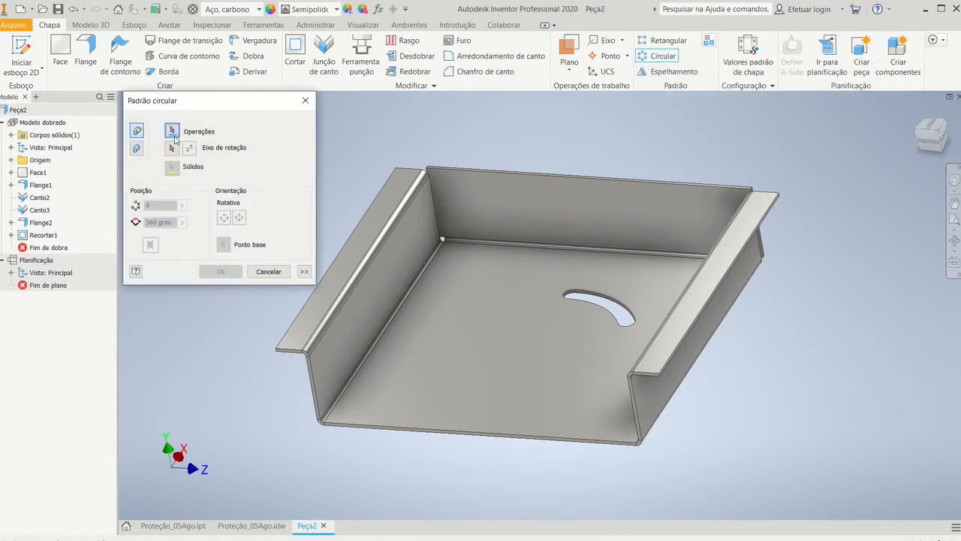
left_click(601, 308)
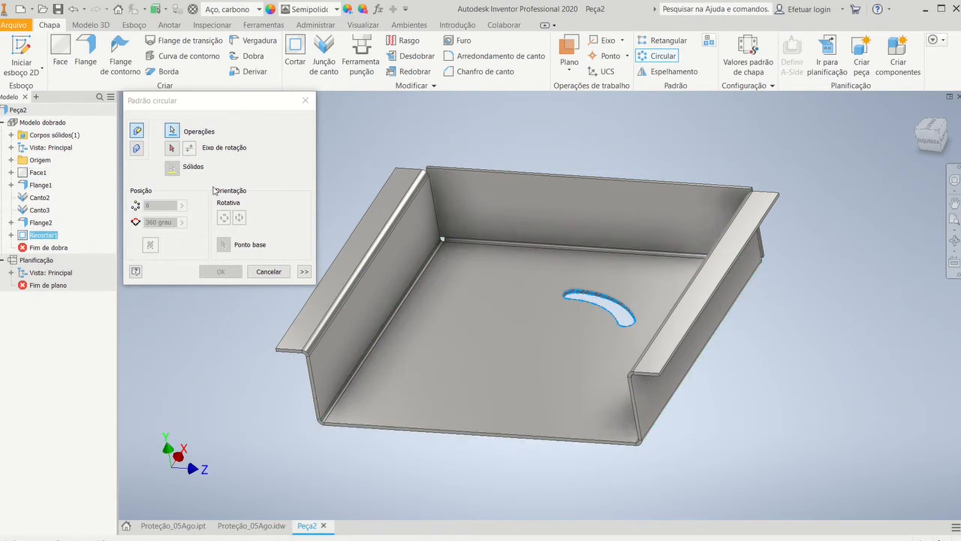
left_click(172, 149)
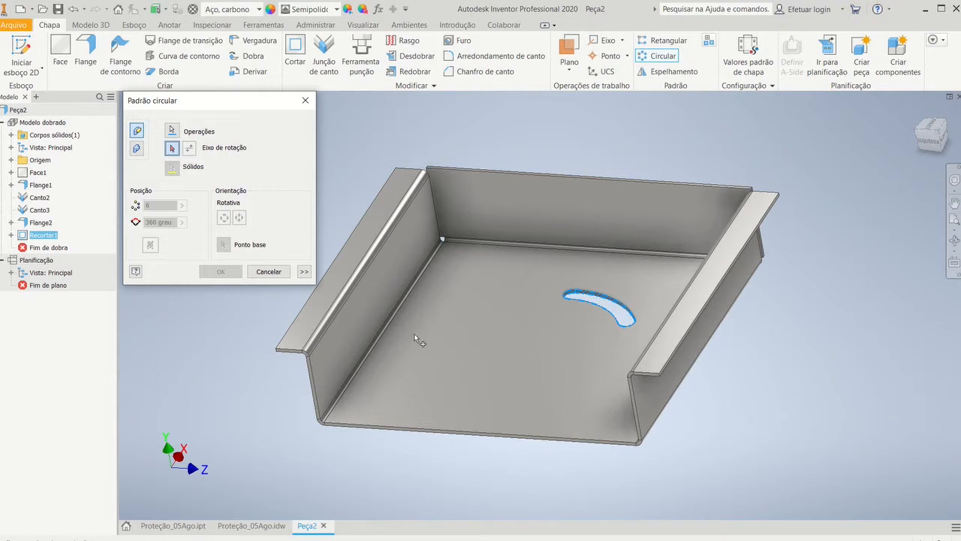
left_click(10, 160)
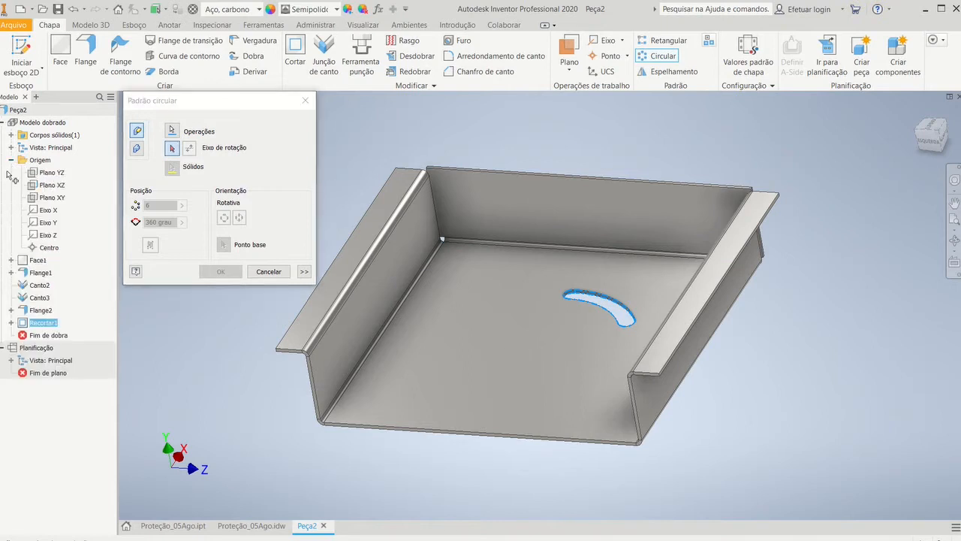
left_click(47, 223)
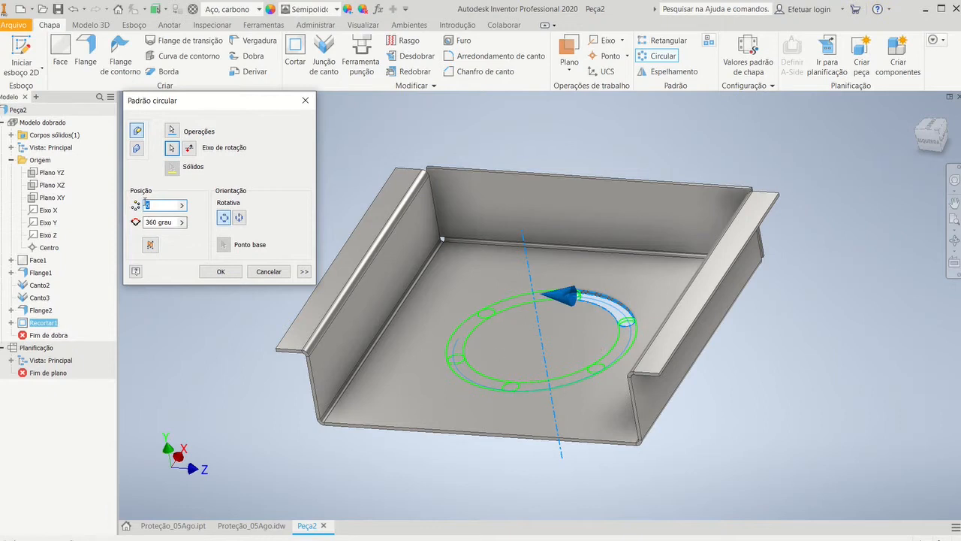
type("3")
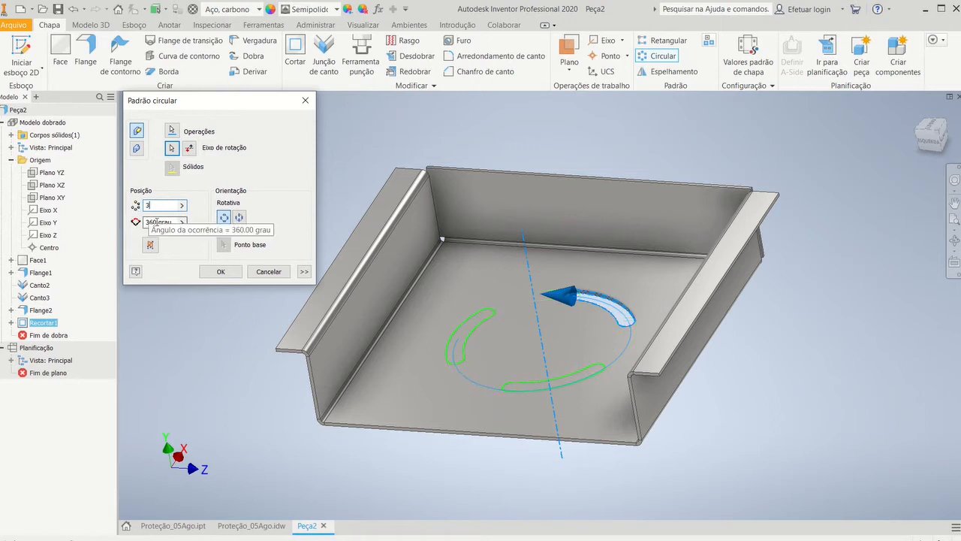
left_click(217, 272)
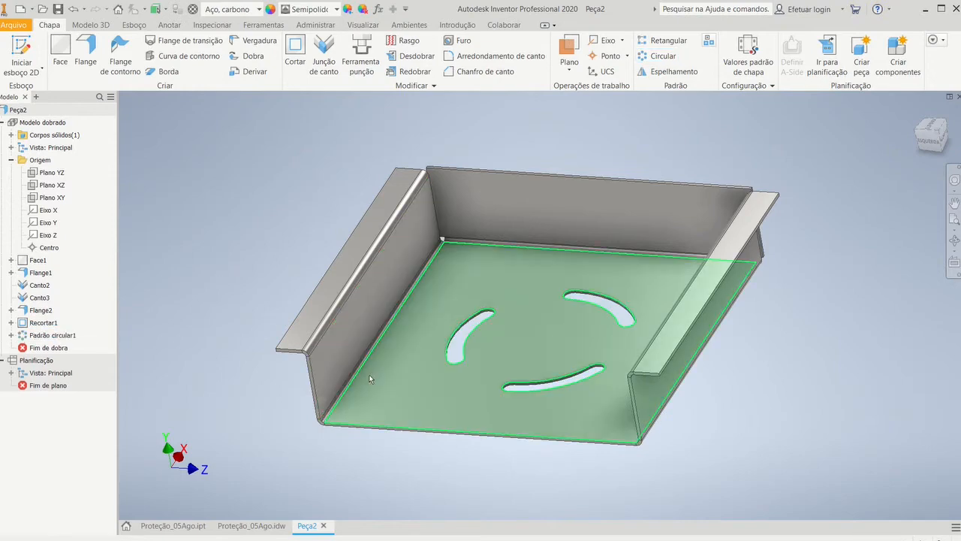
Start a sketch on the outer face of the end flange and place a point near its upper corner
middle_click_drag(513, 315, 519, 284, "shift")
left_click_drag(417, 320, 647, 305)
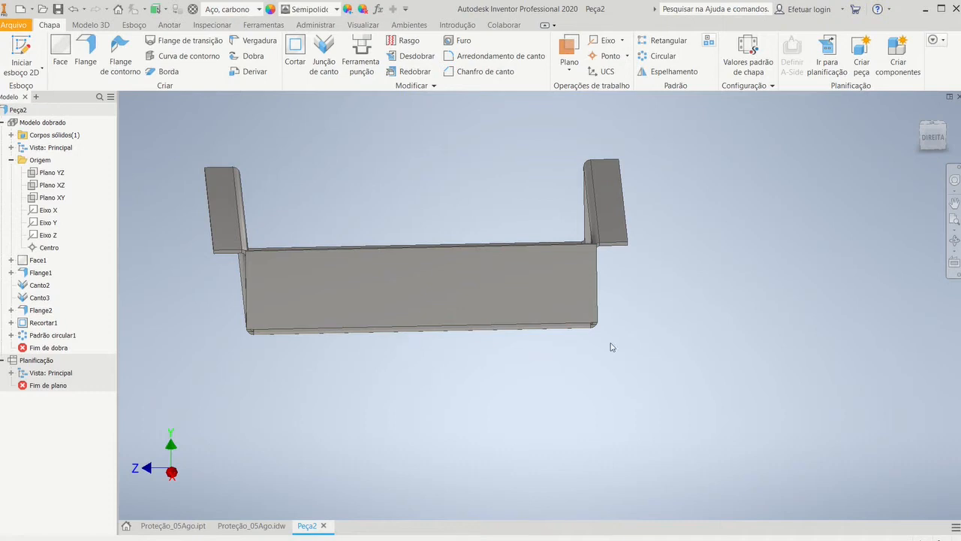
left_click(571, 258)
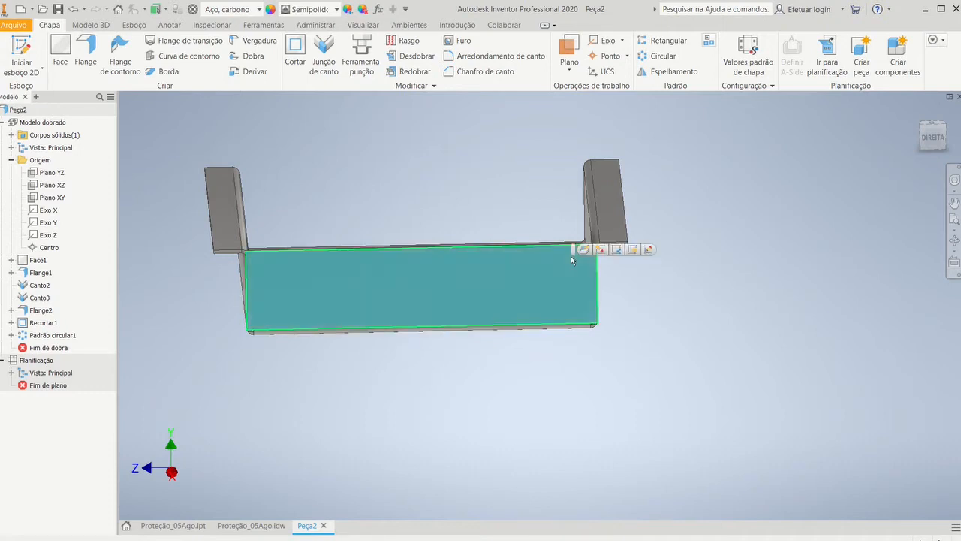
left_click(649, 250)
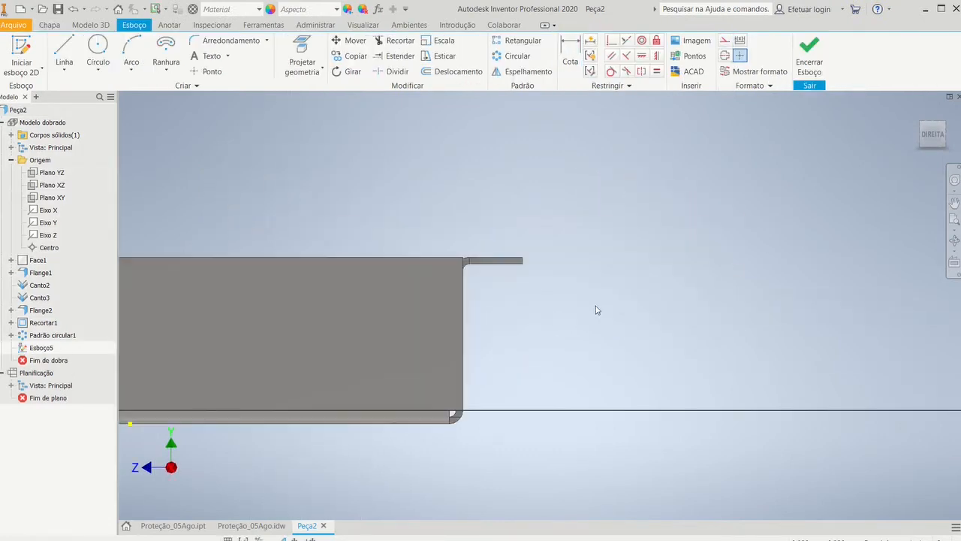
left_click(201, 72)
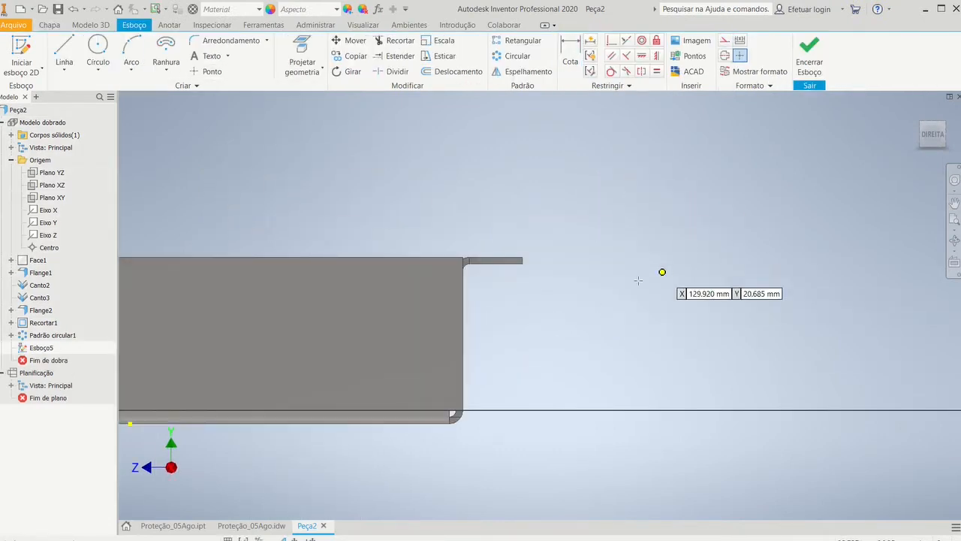
left_click(431, 279)
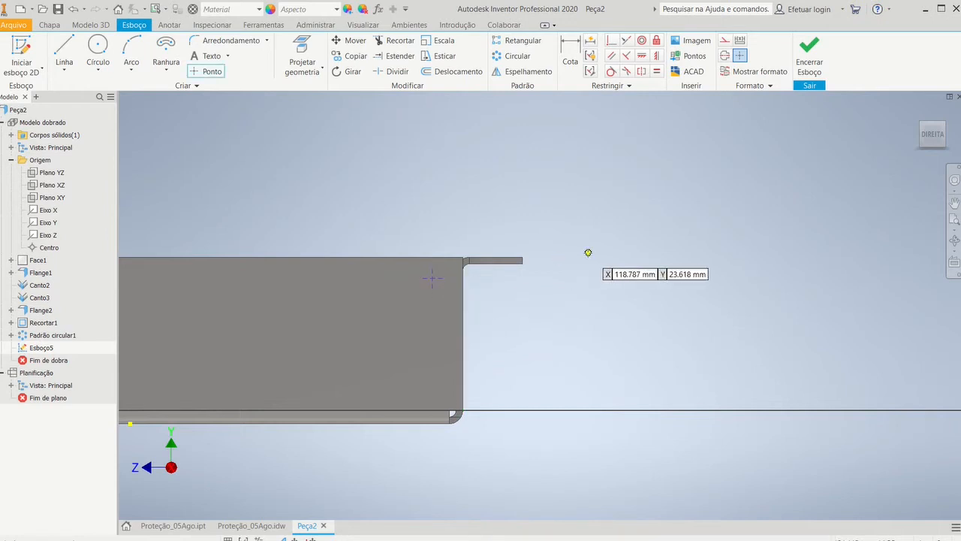
Check the hole position in the Proteção_05Ago.idw drawing, and dimension the sketch point 10 mm from the flange face's near vertical edge
scroll(588, 256, "up", 3)
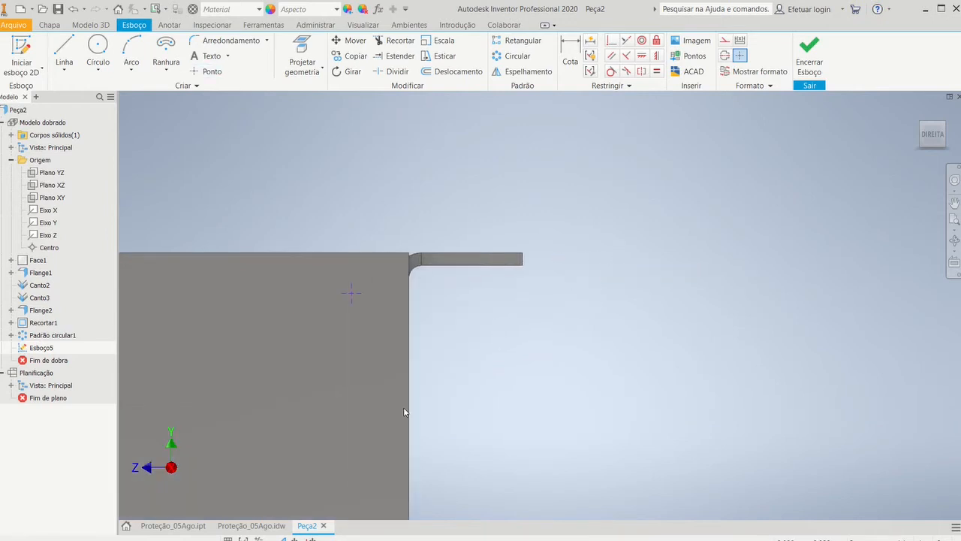
left_click(259, 526)
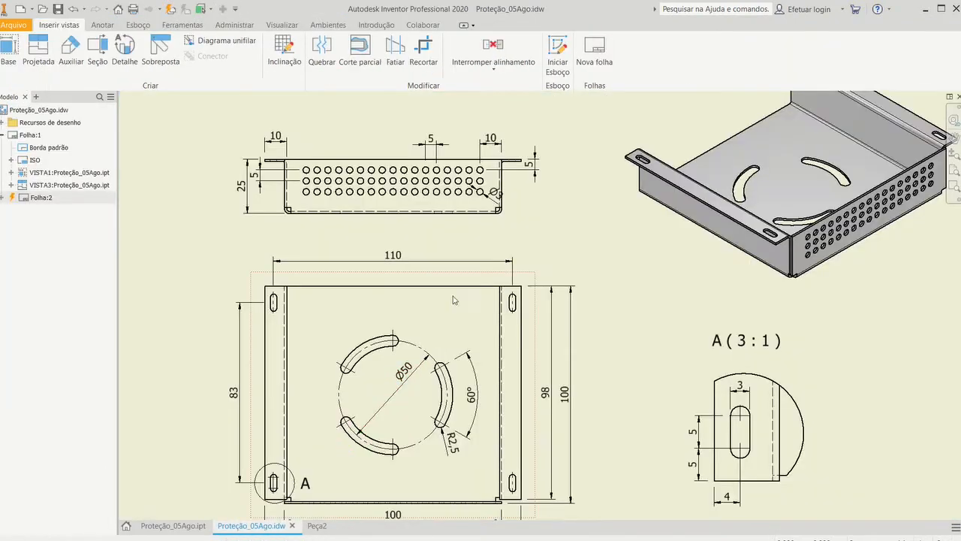
scroll(485, 180, "up", 3)
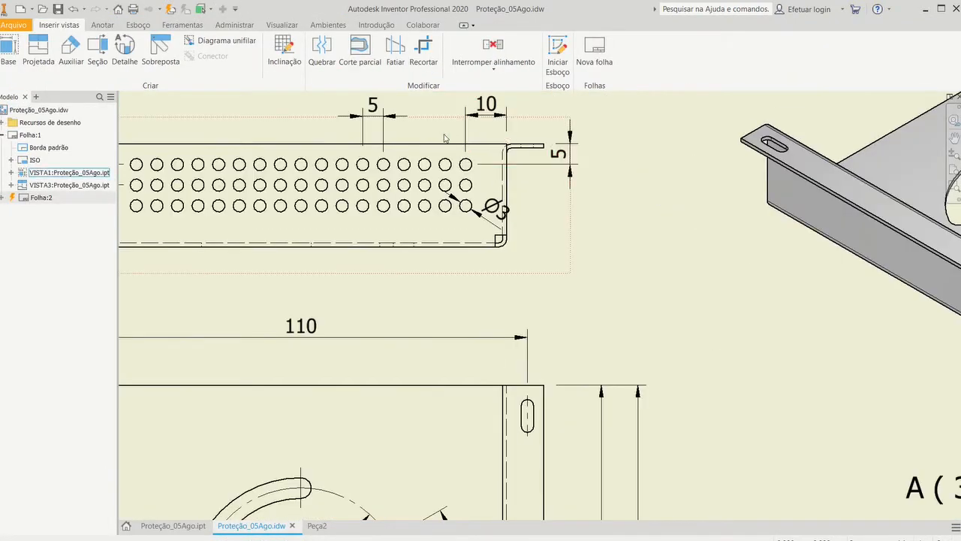
left_click(316, 525)
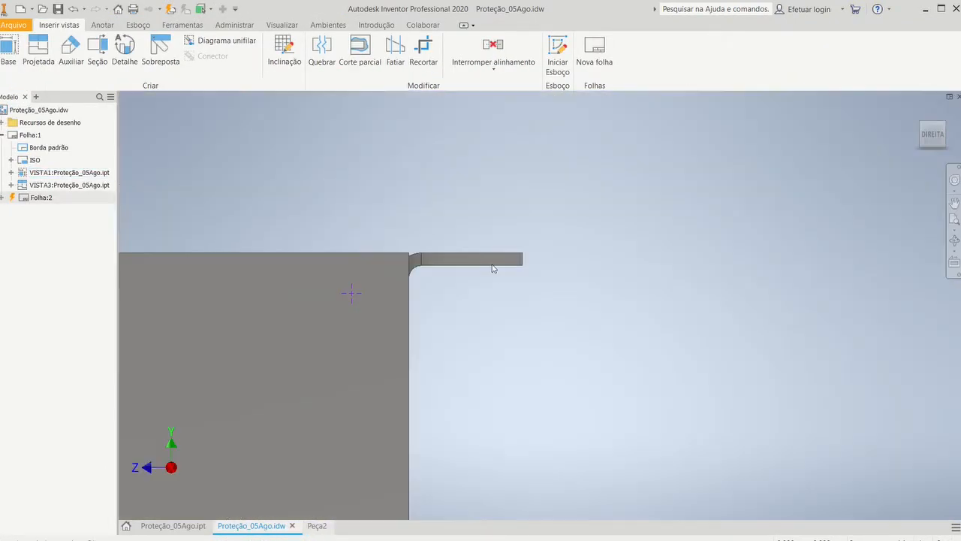
left_click(570, 54)
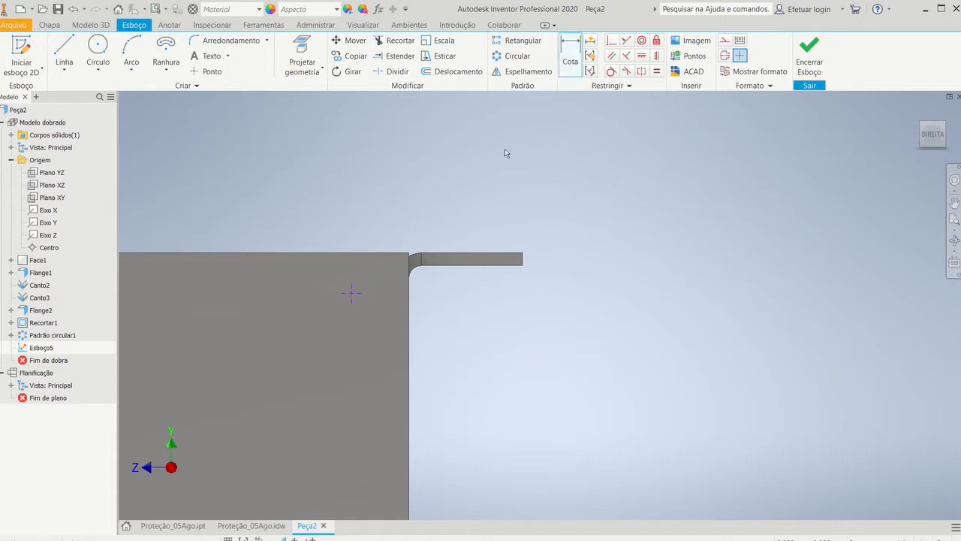
left_click(406, 325)
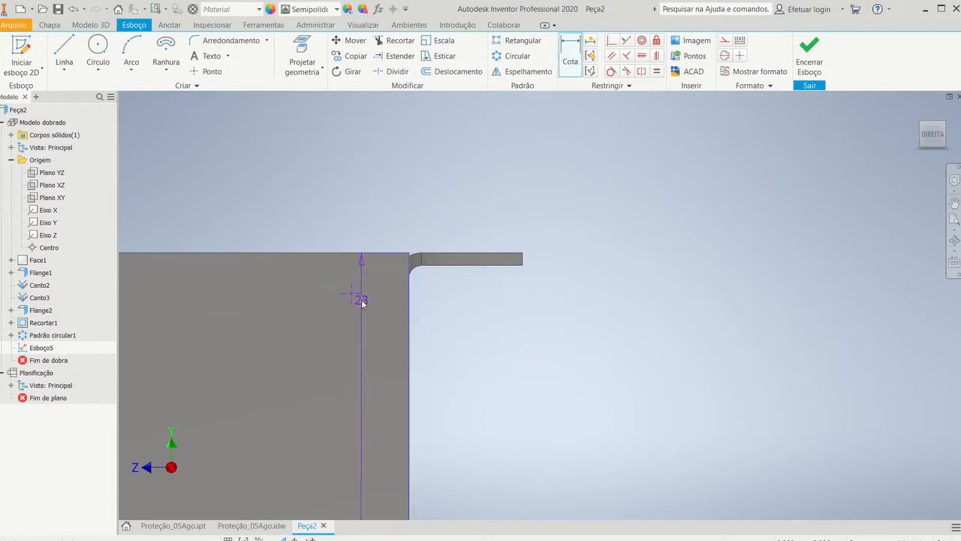
left_click(353, 295)
left_click(379, 214)
type("1")
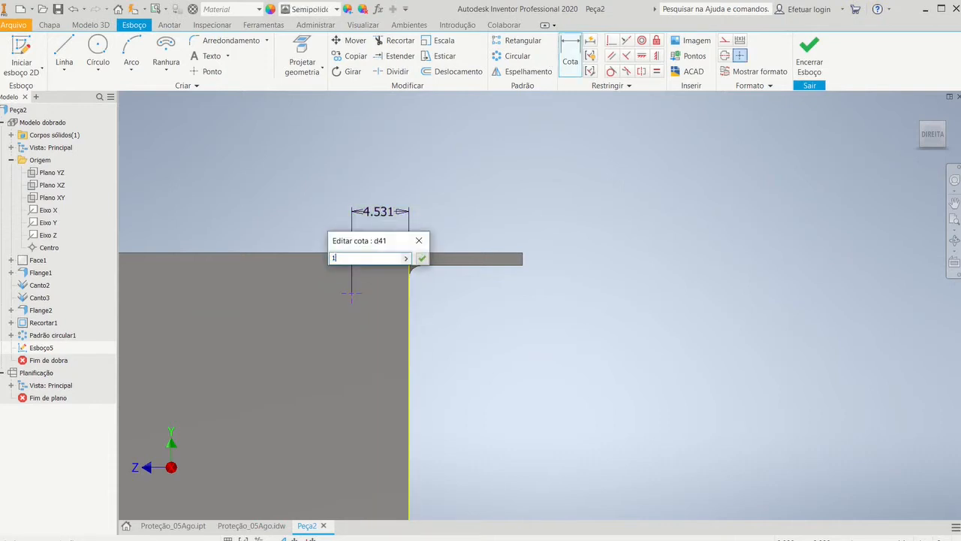
type("0")
key("Return")
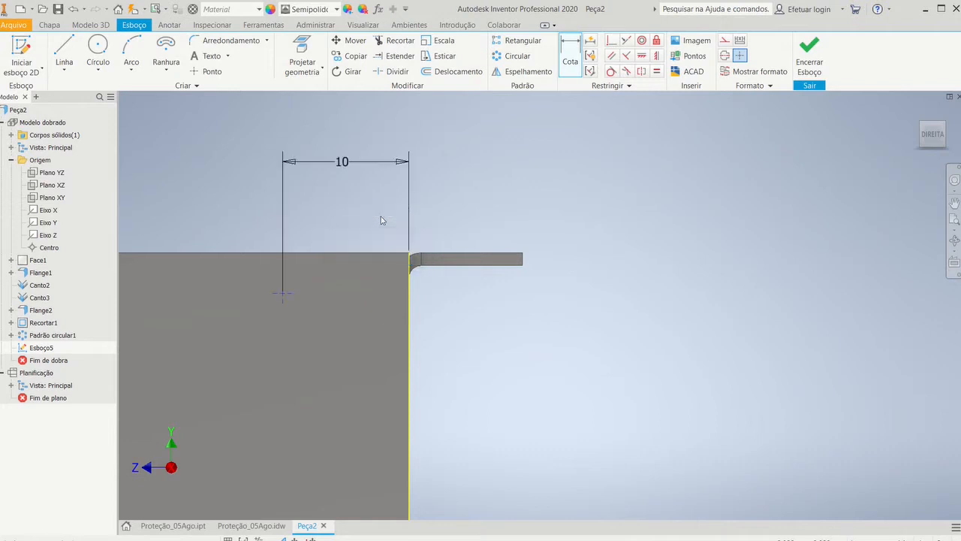
Dimension the sketch point 5 mm below the flange face's top edge and finish the sketch
left_click(325, 253)
left_click(282, 293)
left_click(318, 285)
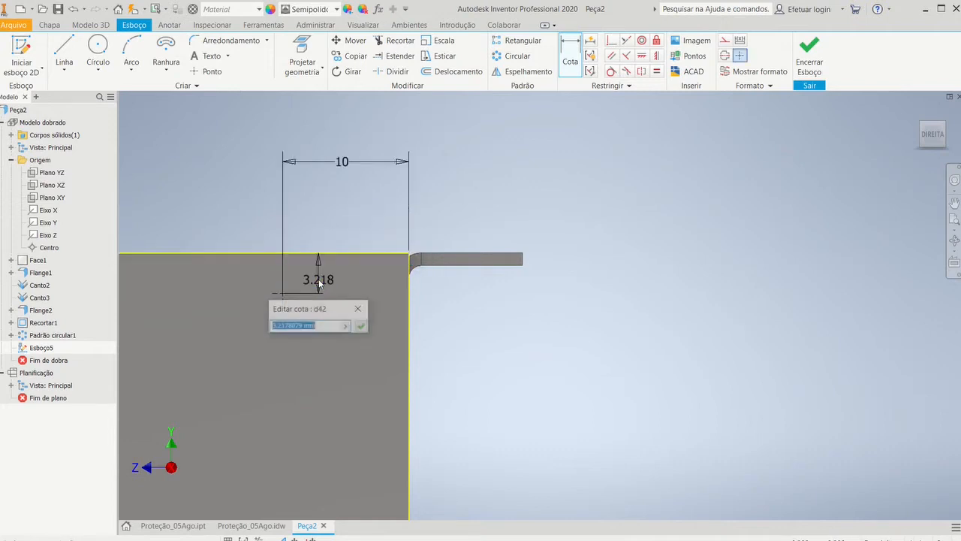
type("5")
left_click(361, 328)
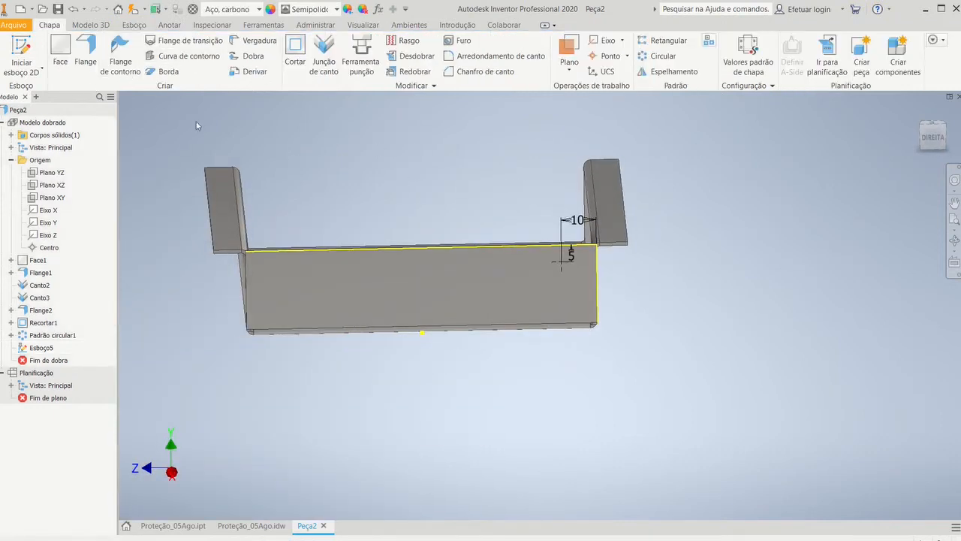
Create a simple 3 mm diameter hole at the sketch point with a through-all termination
left_click(461, 42)
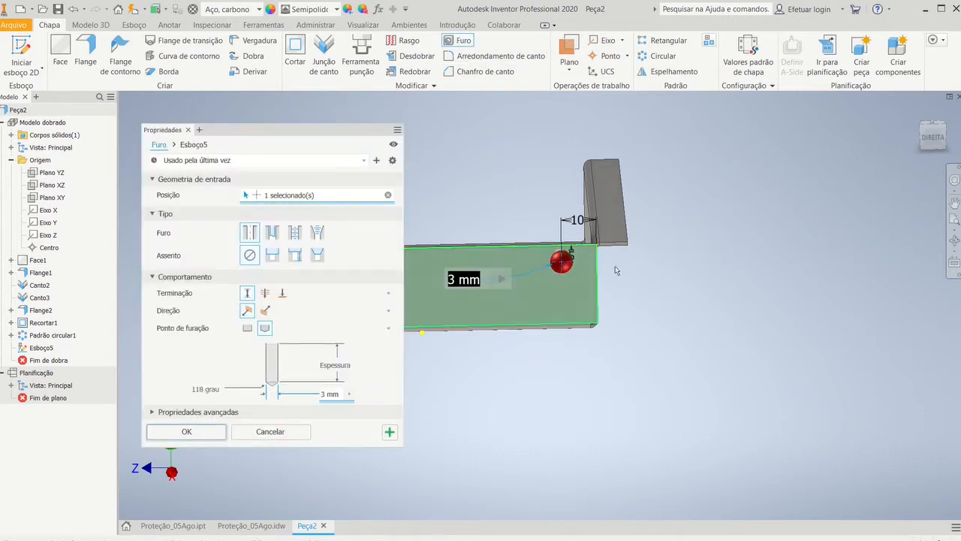
middle_click_drag(637, 436, 672, 413, "shift")
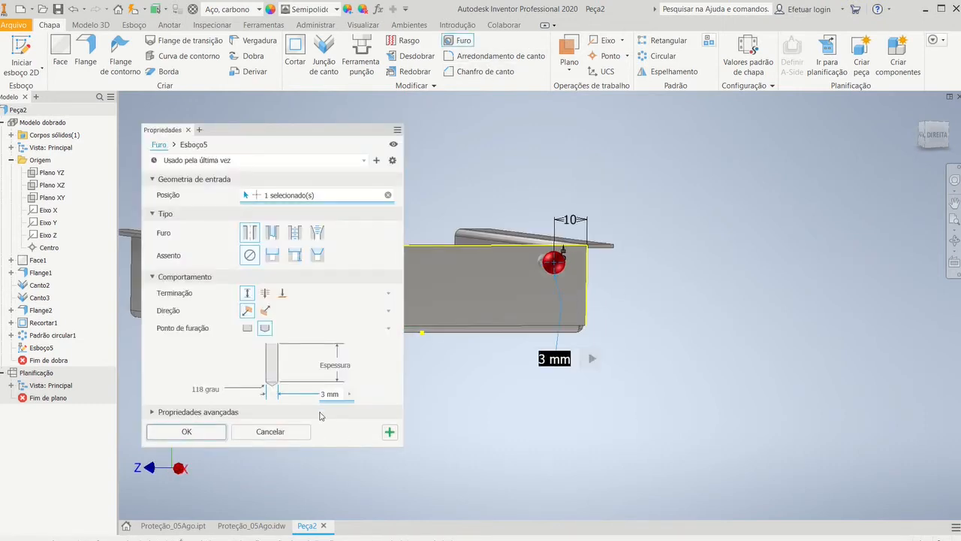
left_click(264, 292)
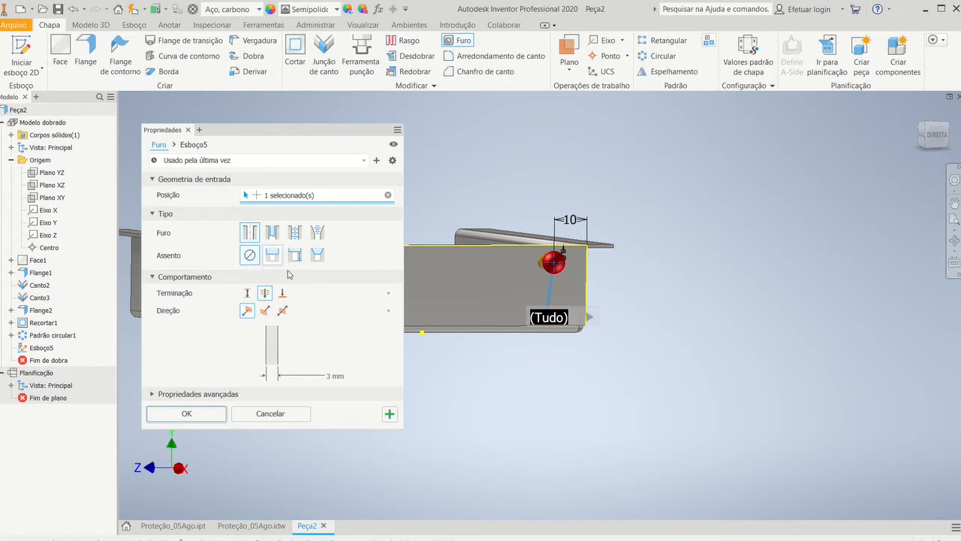
left_click_drag(665, 298, 680, 320, "shift")
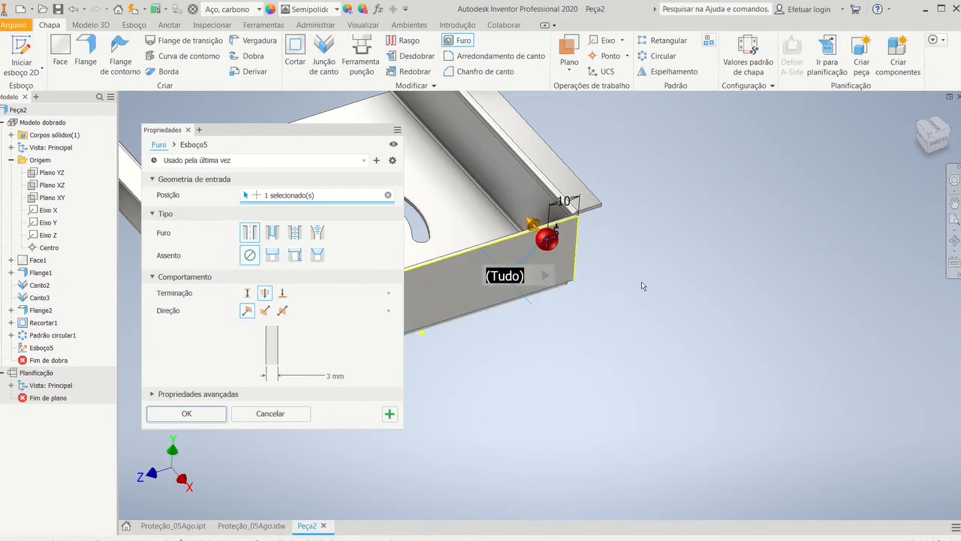
left_click(211, 416)
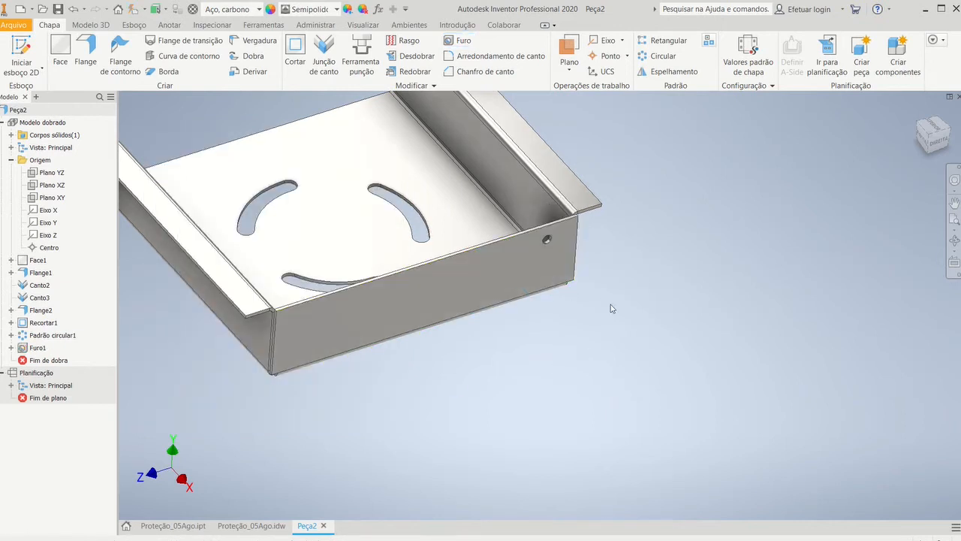
Check the spacing and layout of the 3 mm hole grid in the Proteção_05Ago.idw drawing, and return to Peça2
middle_click_drag(615, 311, 630, 363)
mouse_move(673, 329)
middle_mouse_down("shift")
mouse_move(672, 348)
mouse_move(668, 317)
middle_mouse_up("shift")
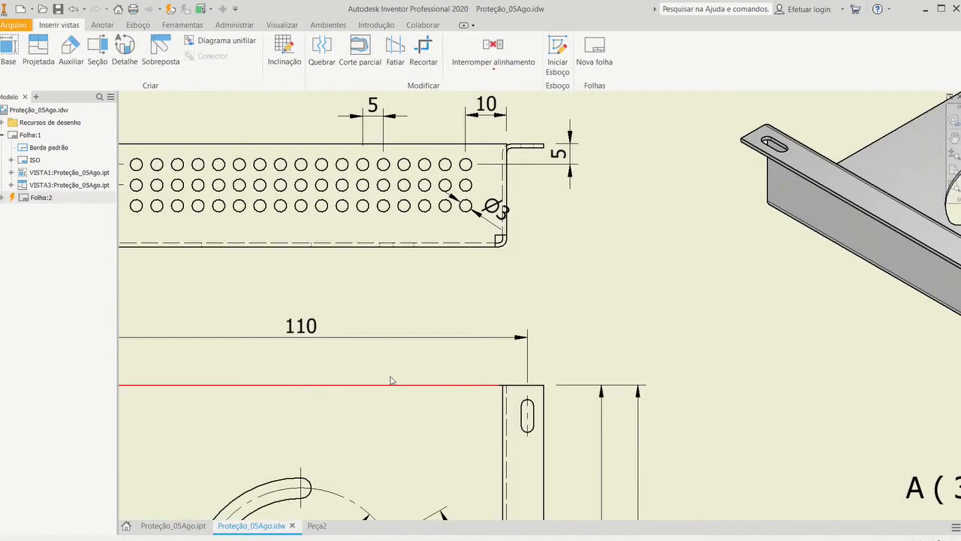
scroll(370, 299, "down", 3)
middle_click_drag(370, 295, 379, 308)
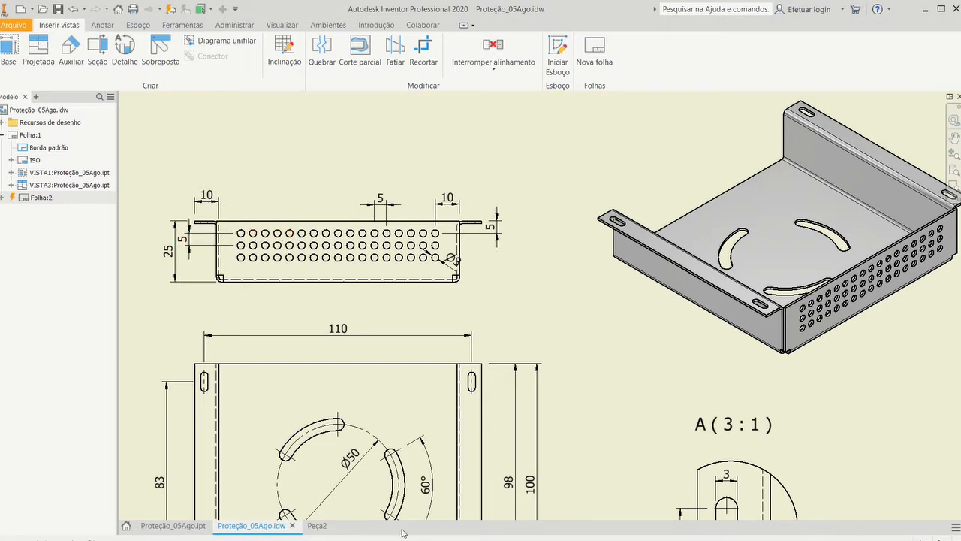
left_click(330, 529)
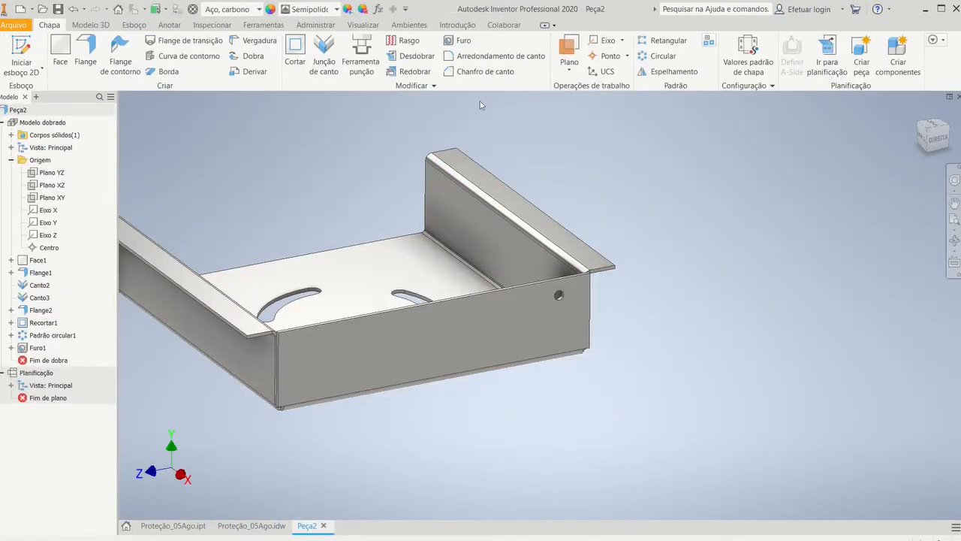
Start a rectangular pattern of the 3 mm hole along the end flange's top edge, reversed to run across the face, with 17 occurrences spaced 5 mm
left_click(652, 42)
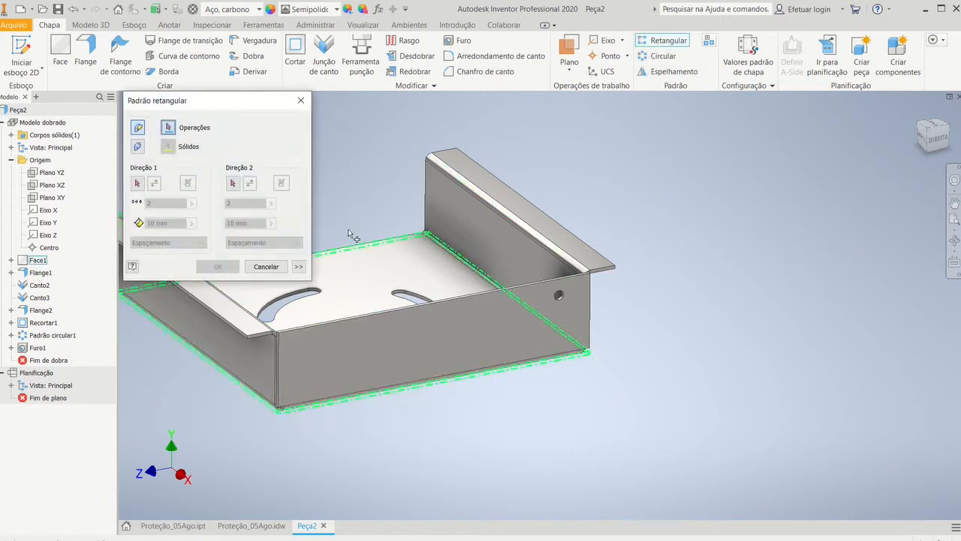
left_click(559, 295)
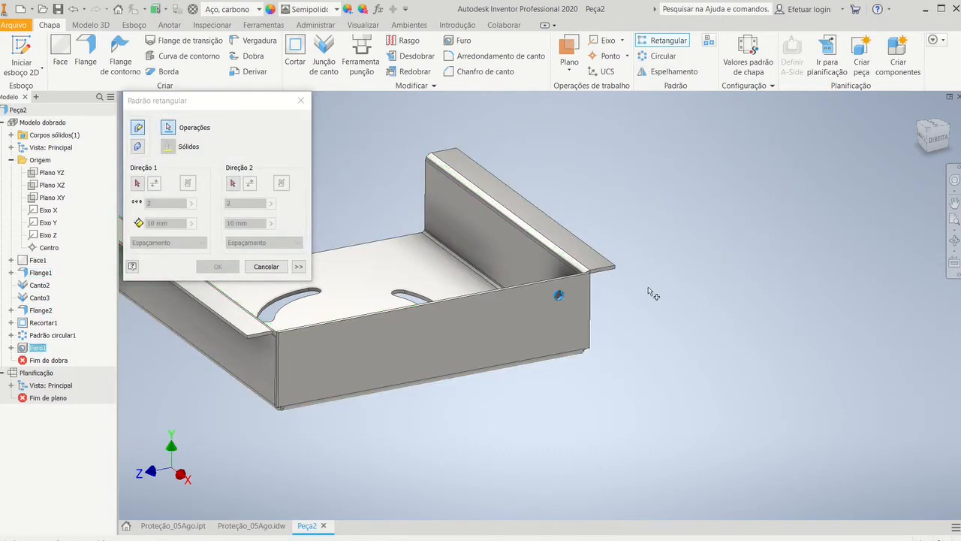
left_click(142, 183)
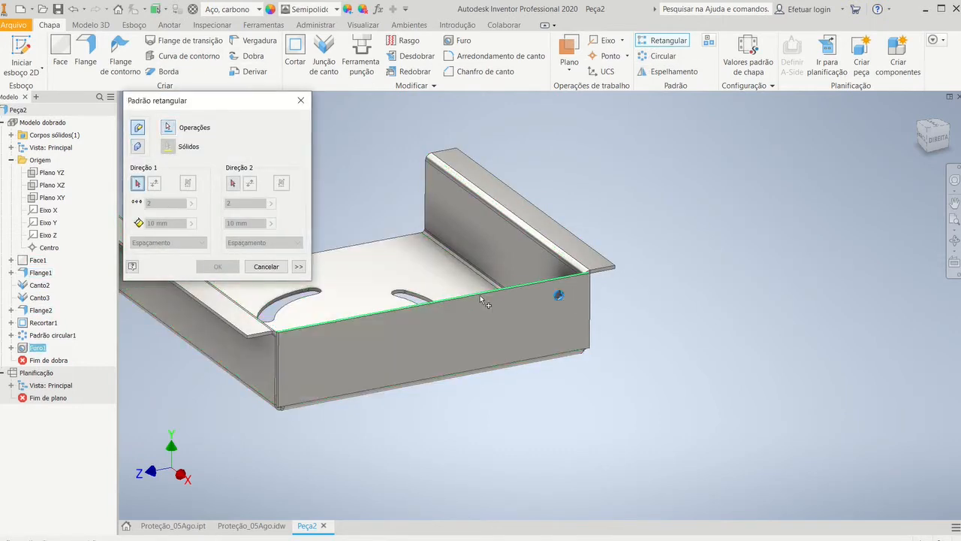
left_click(533, 285)
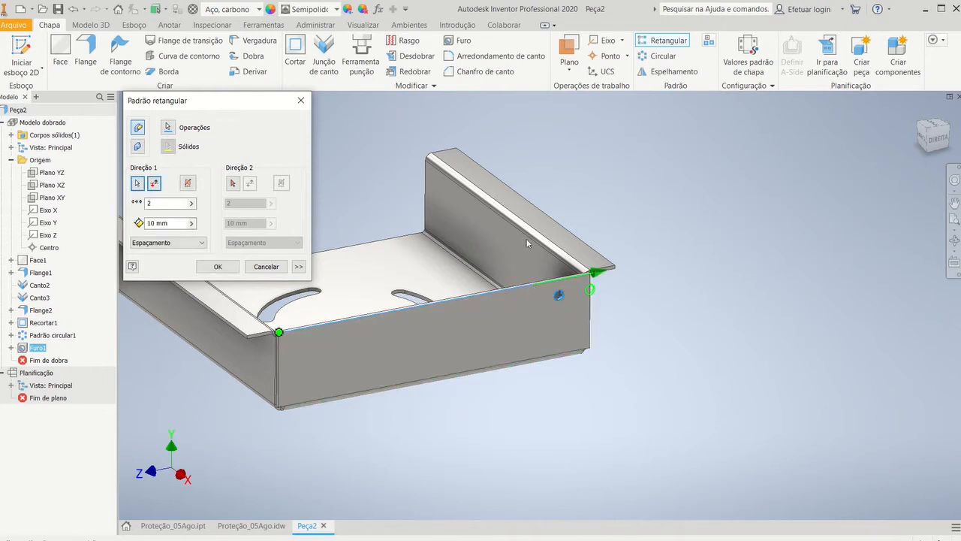
left_click(154, 184)
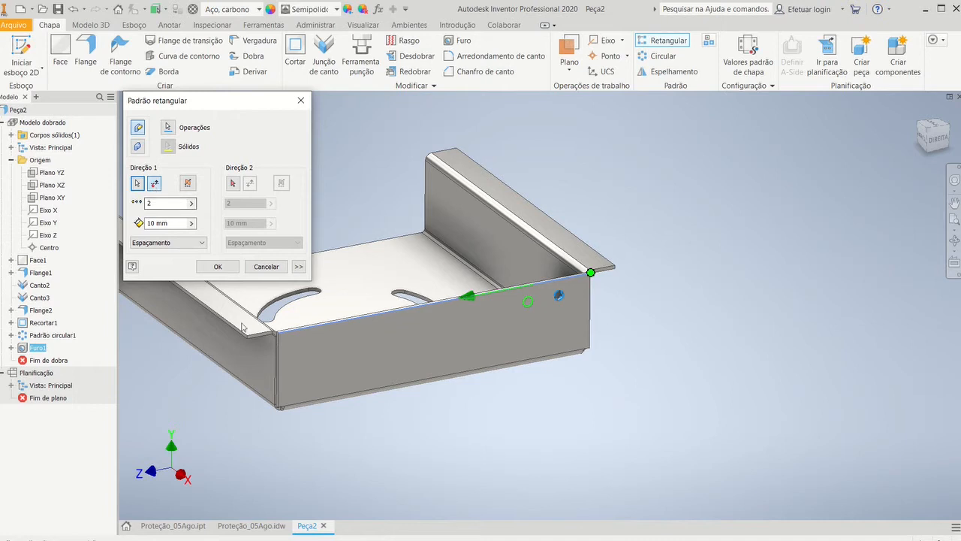
left_click_drag(159, 203, 131, 221)
type("1")
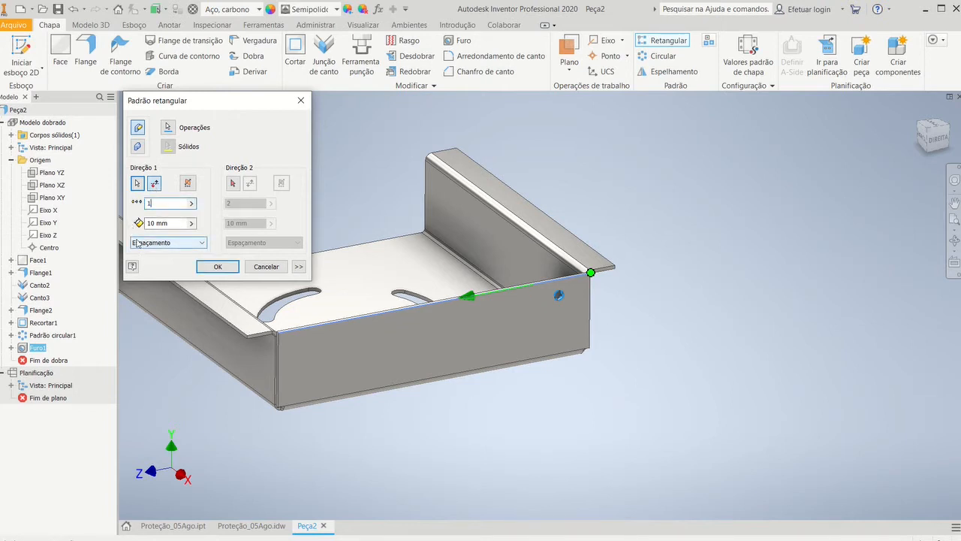
type("7")
left_click(163, 219)
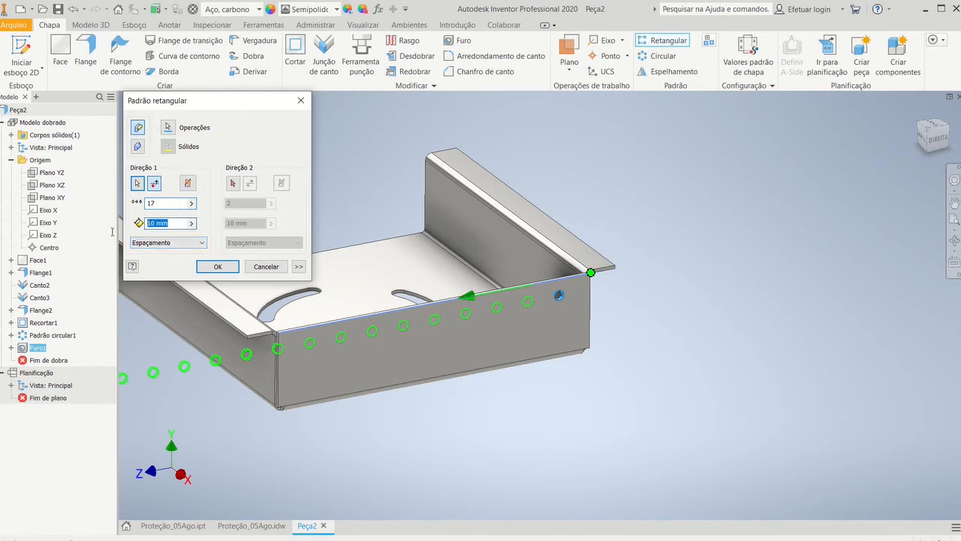
type("5")
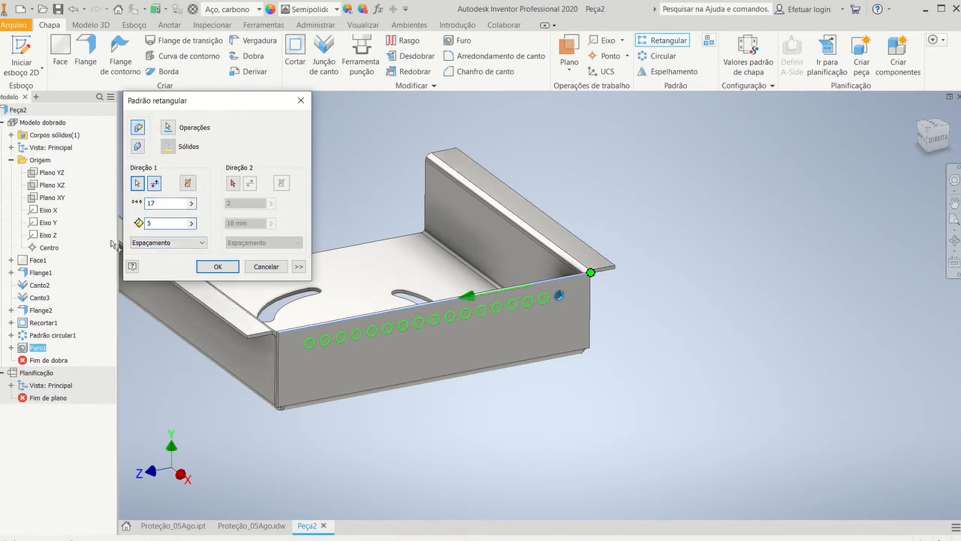
Add a second pattern direction down the flange's vertical edge with 3 occurrences spaced 5 mm, and create the pattern
left_click(233, 184)
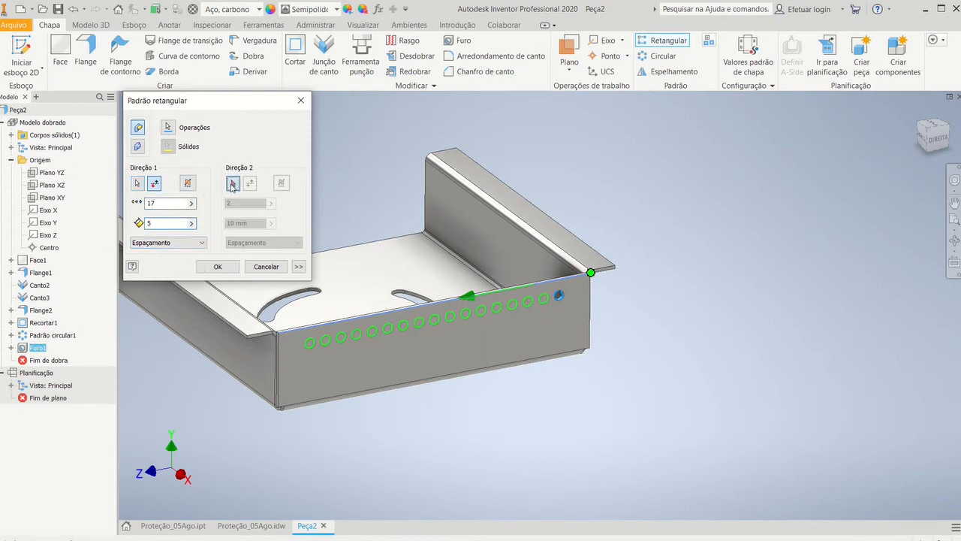
left_click(589, 313)
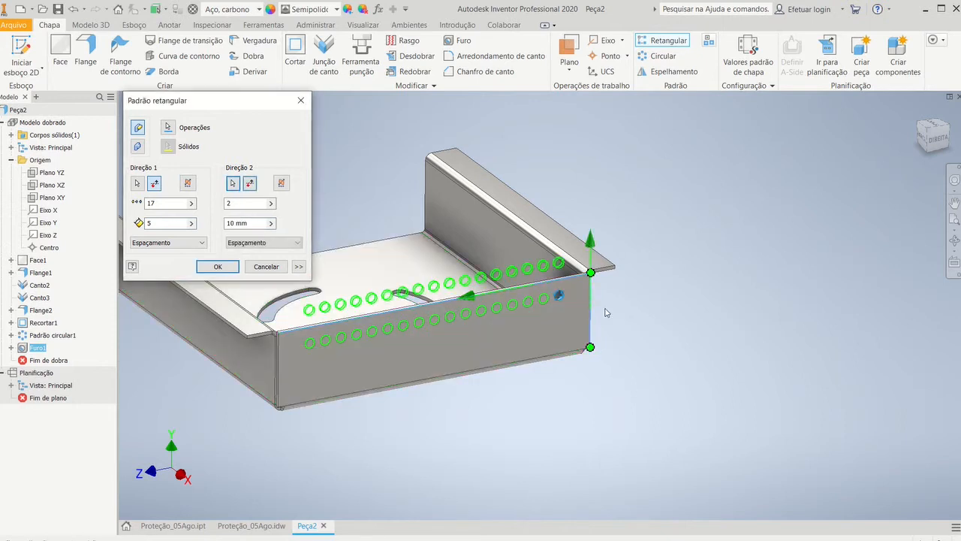
left_click(252, 186)
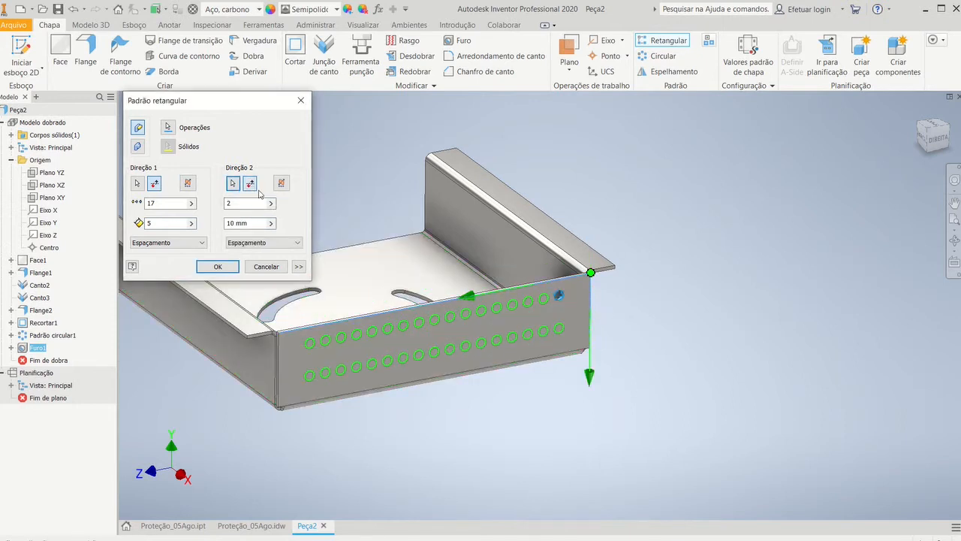
double_click(242, 224)
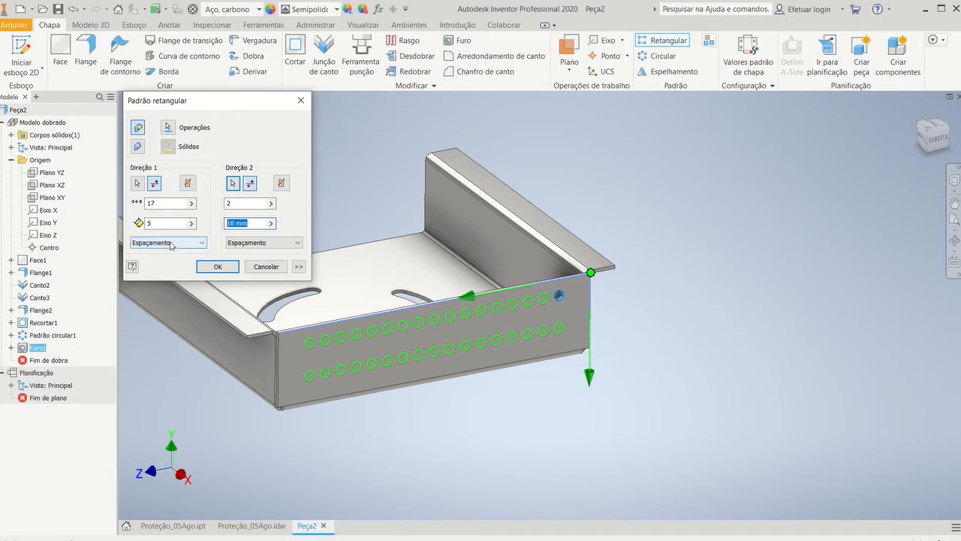
type("5")
key("shift+Tab")
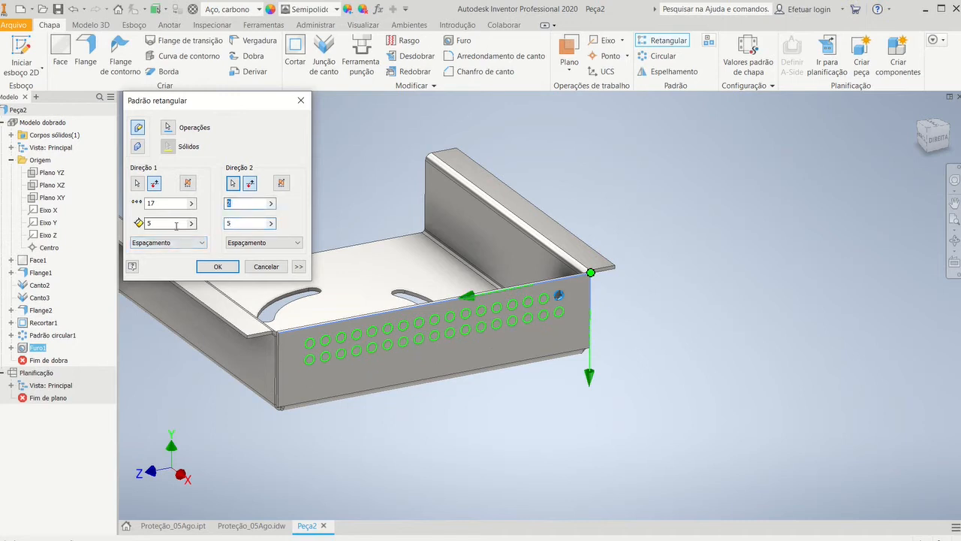
type("3")
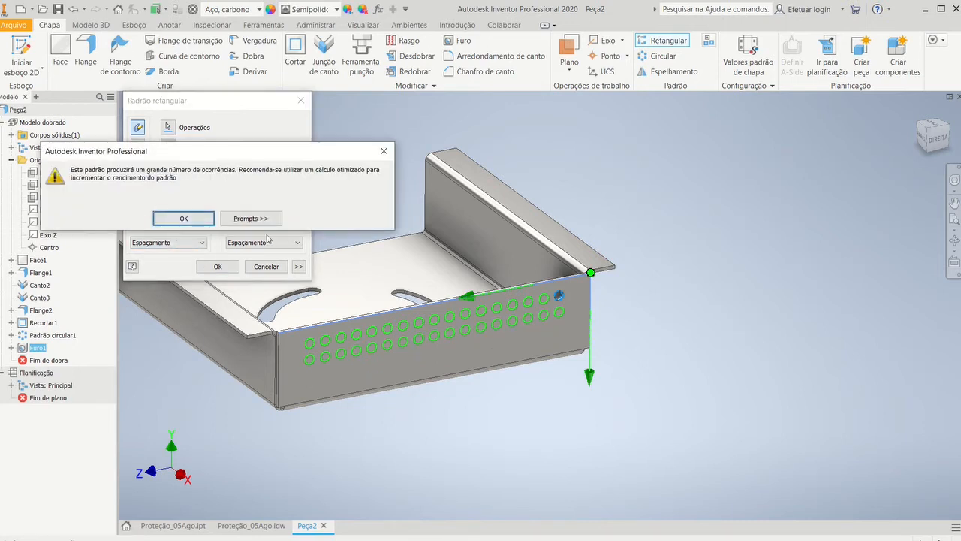
left_click(180, 218)
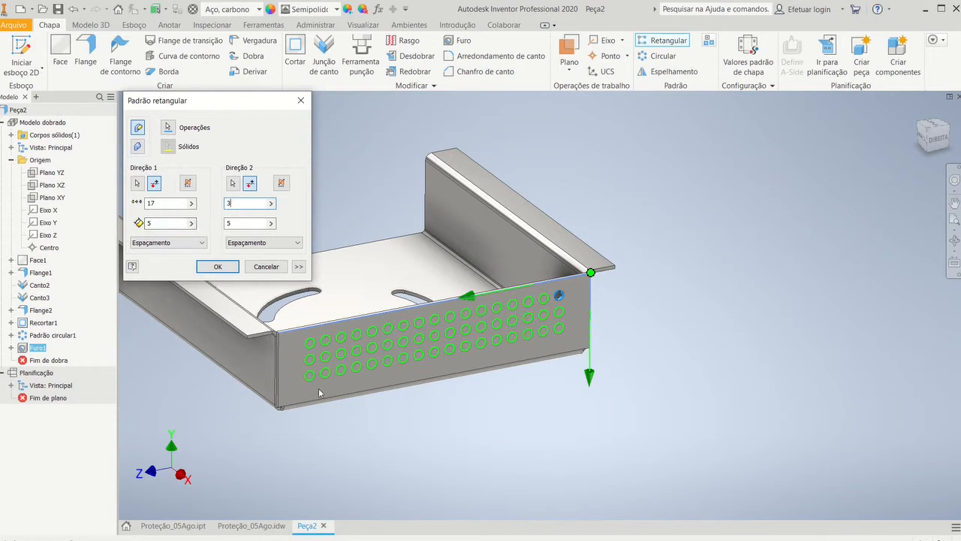
left_click(210, 269)
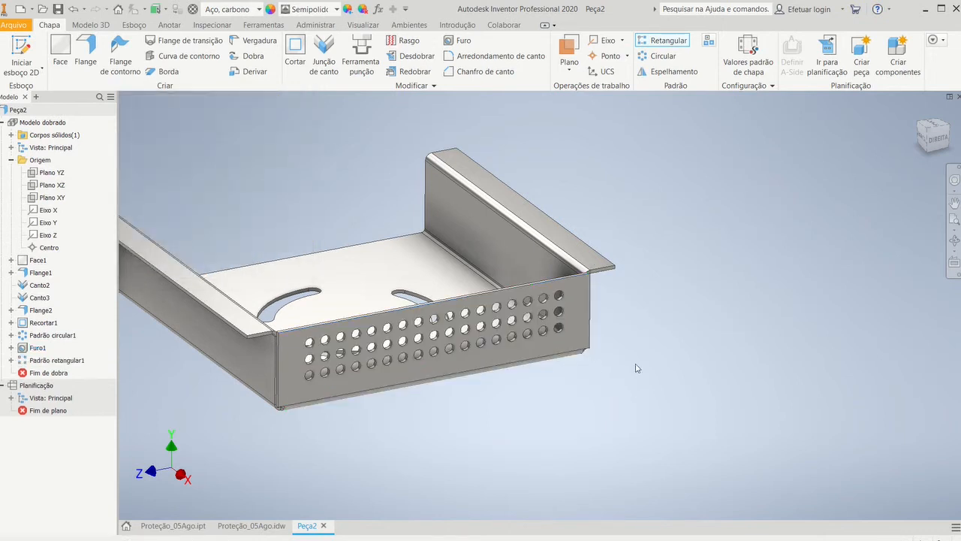
Measure the distance from each end hole of the top row to its nearest vertical edge of the flange face
middle_click_drag(656, 351, 639, 375)
key("m")
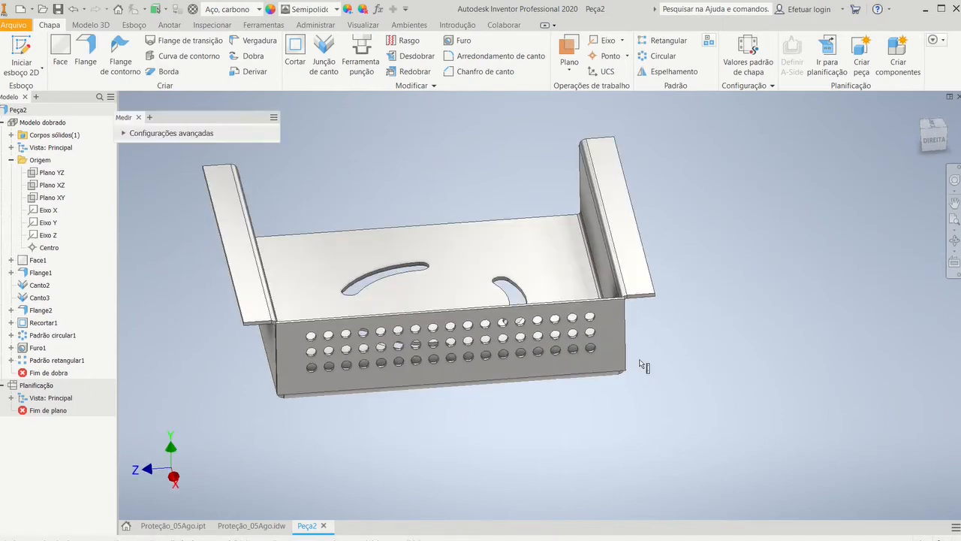
scroll(639, 263, "up", 3)
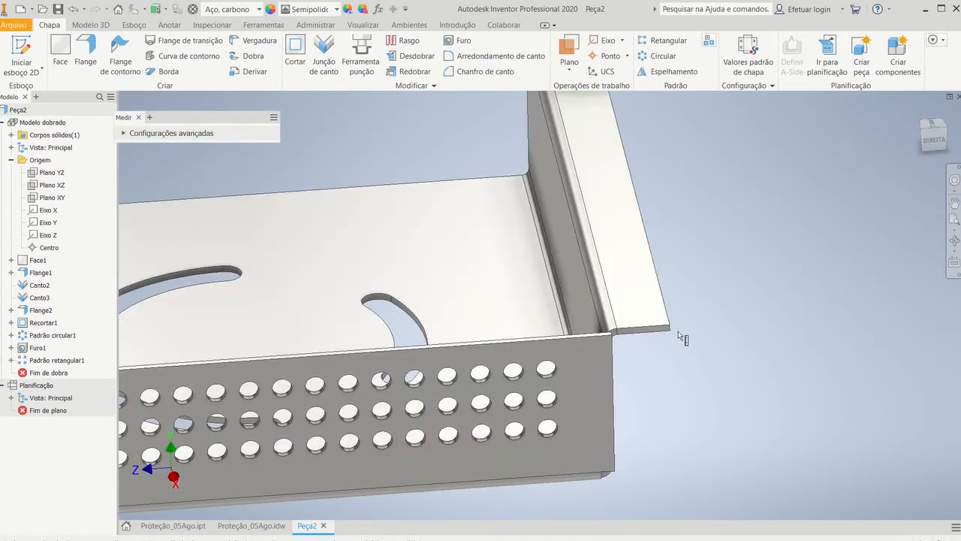
left_click(555, 366)
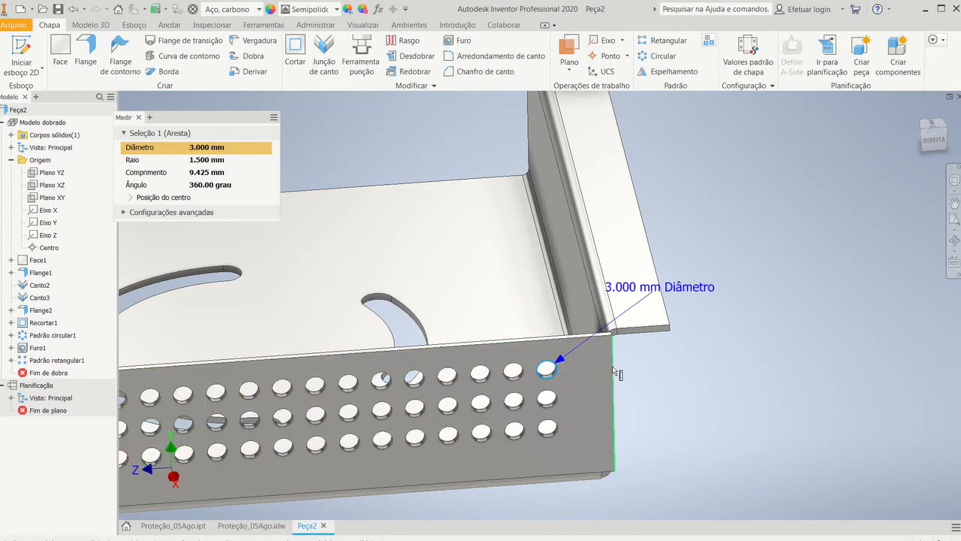
left_click(611, 373)
middle_click_drag(600, 437, 841, 354)
middle_click_drag(365, 386, 493, 416)
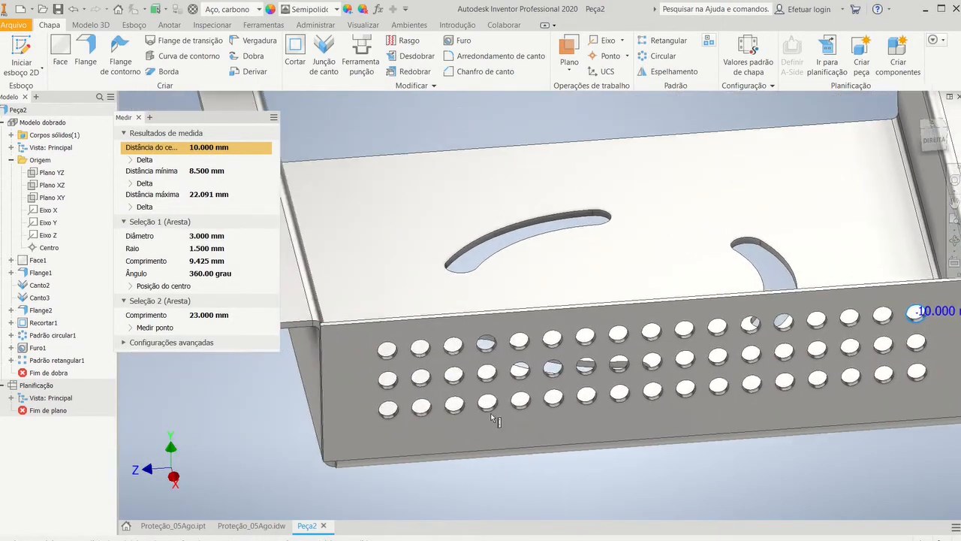
left_click(381, 359)
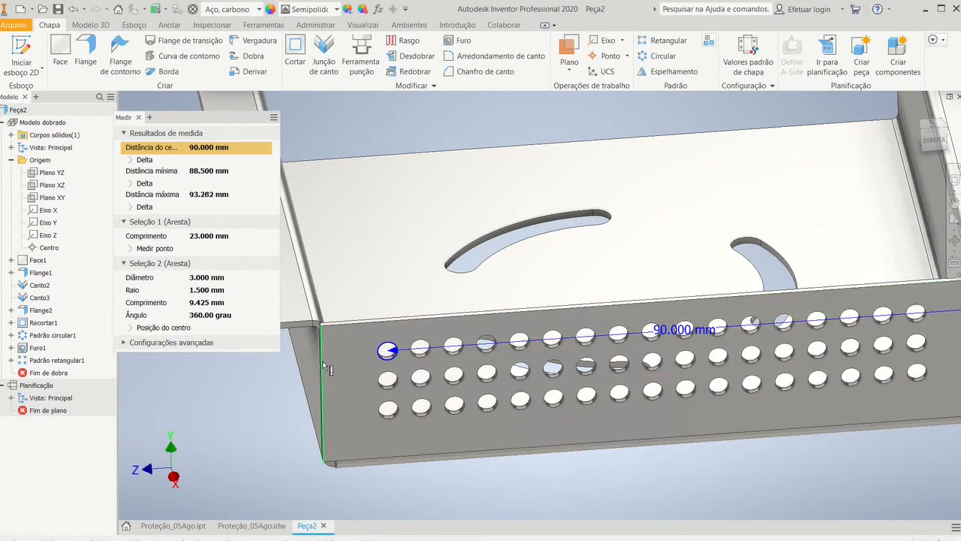
left_click(323, 368)
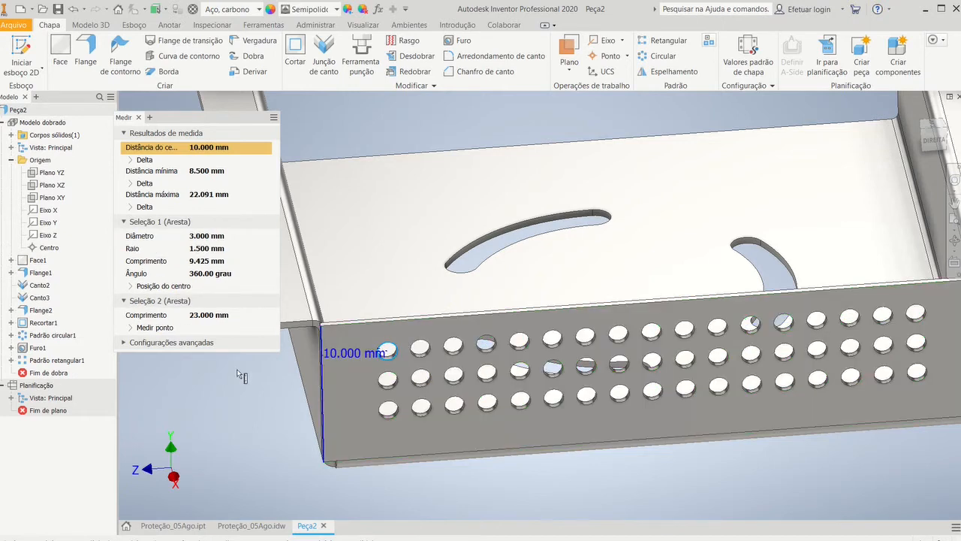
scroll(773, 326, "down", 3)
key("Escape")
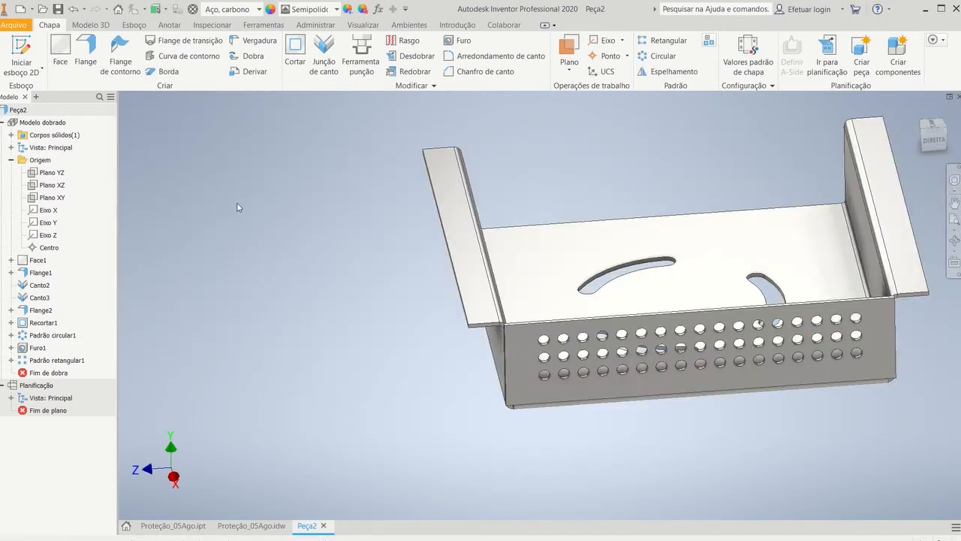
Inspect the cover's lips, check the small slot's dimensions in detail A of the Proteção_05Ago.idw drawing, and return to Peça2
middle_click_drag(458, 420, 535, 428, "shift")
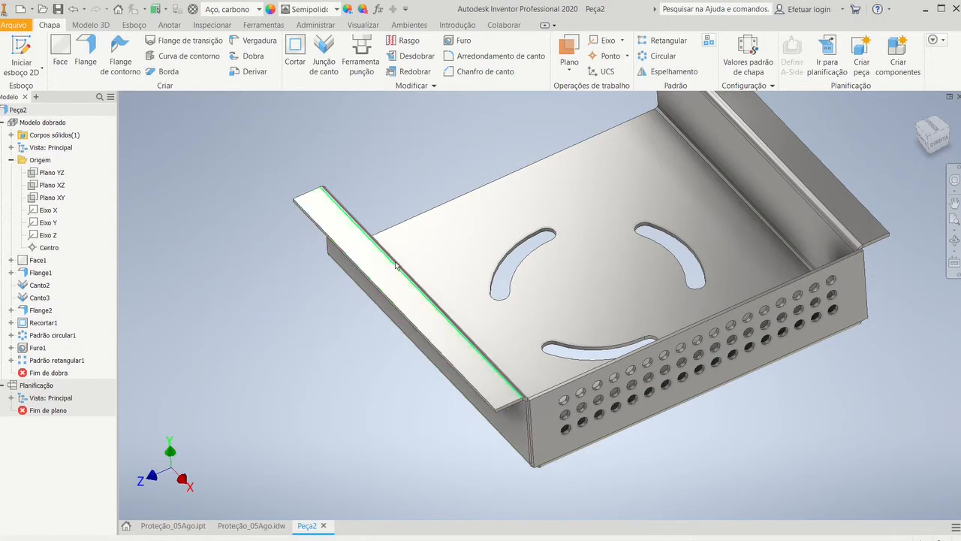
middle_click_drag(590, 479, 580, 429, "shift")
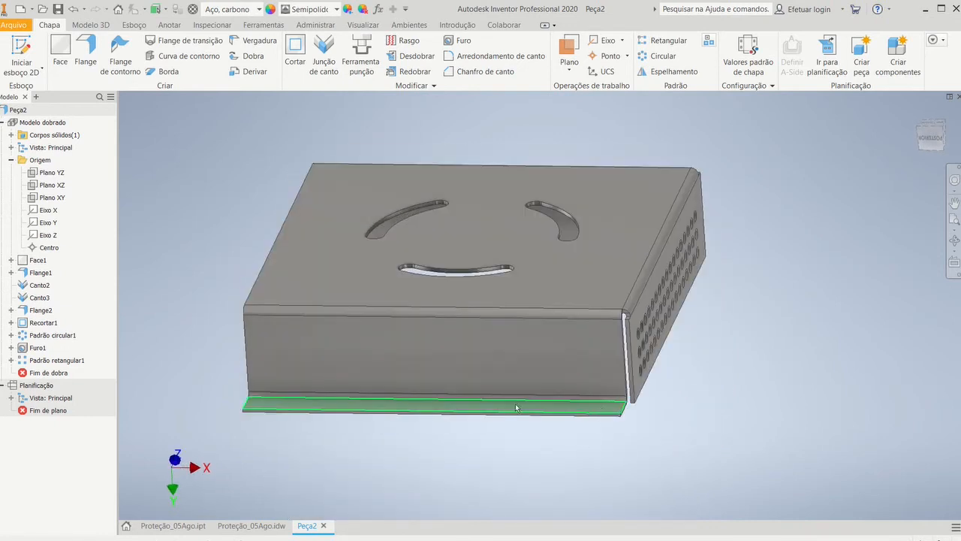
middle_click_drag(744, 290, 601, 419, "shift")
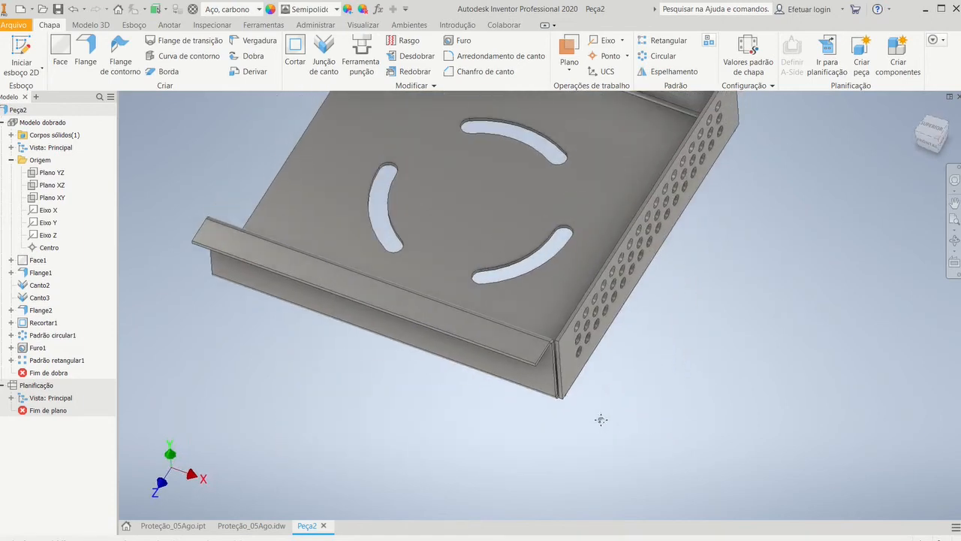
left_click(268, 529)
middle_click_drag(611, 466, 569, 289)
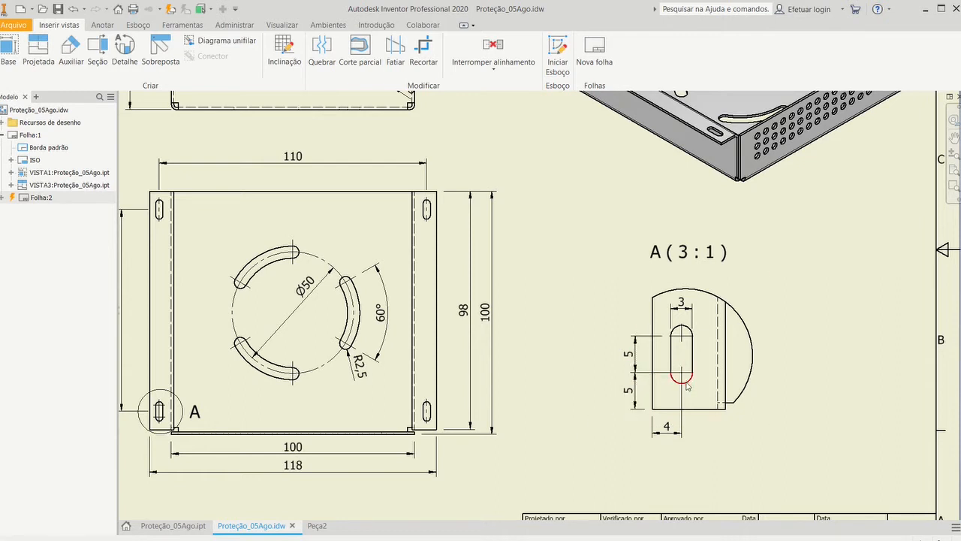
left_click(344, 522)
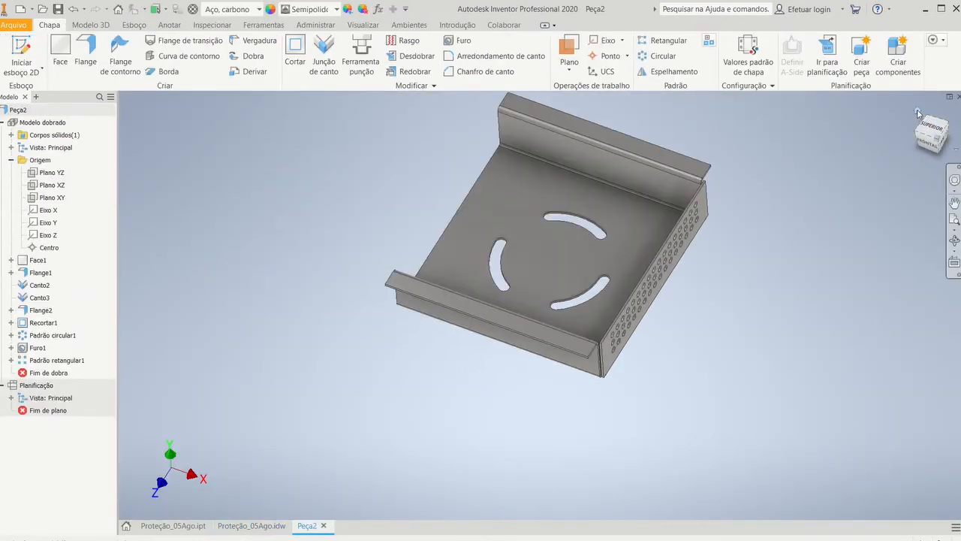
Start a sketch on the top face of the lip nearest the viewer and rotate the sketch view a quarter turn
left_click(917, 112)
left_click(506, 404)
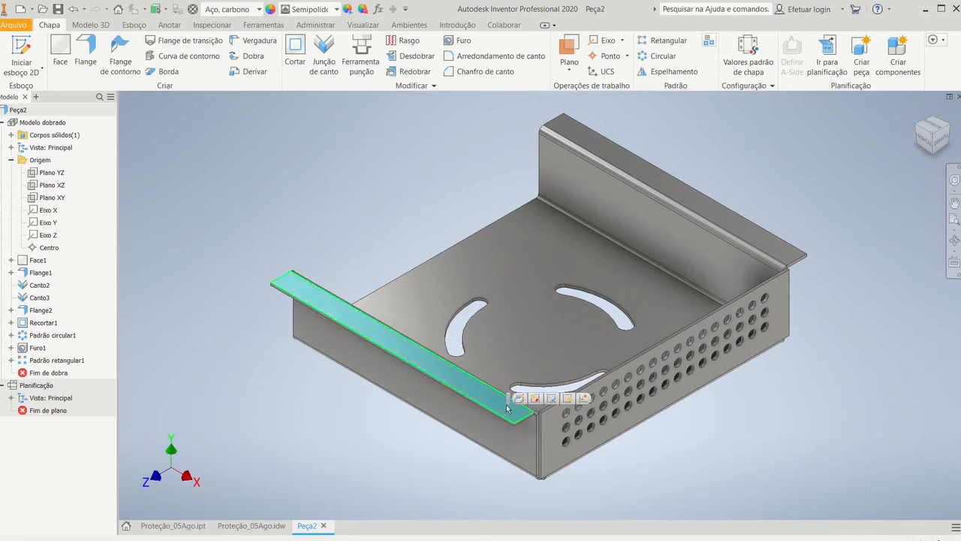
left_click(584, 399)
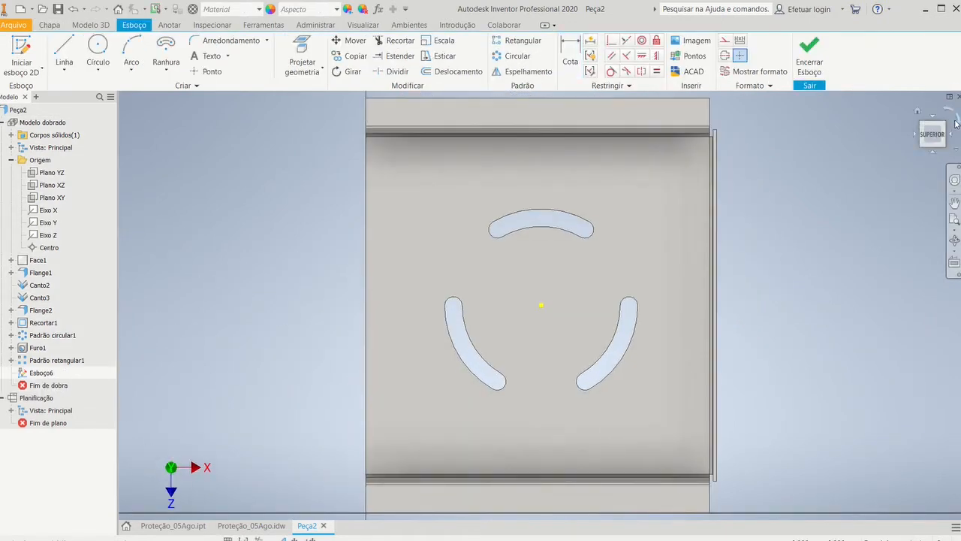
left_click(958, 123)
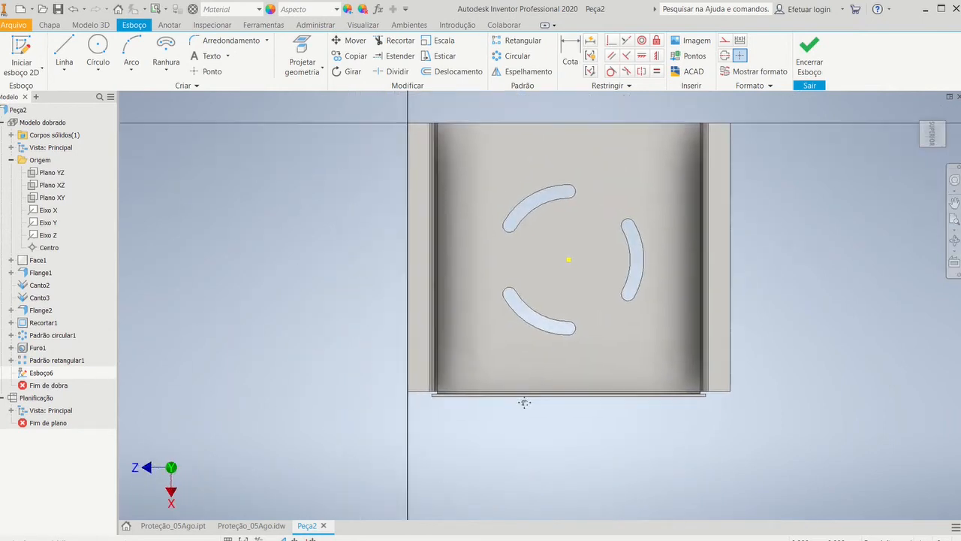
Sketch a center-to-center slot with about 1.4 mm end radius, running lengthwise along the lip near its perforated-flange end
left_click(165, 66)
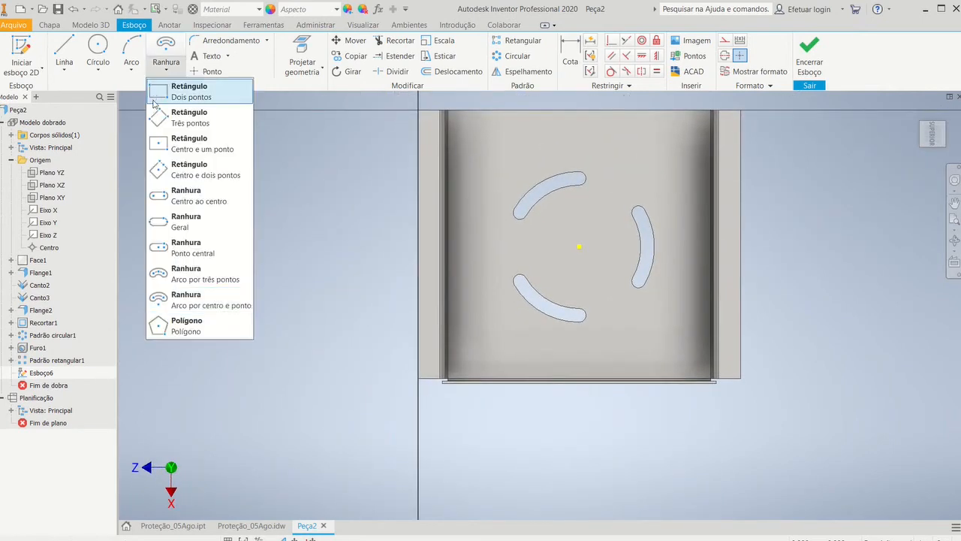
left_click(175, 199)
scroll(392, 395, "up", 4)
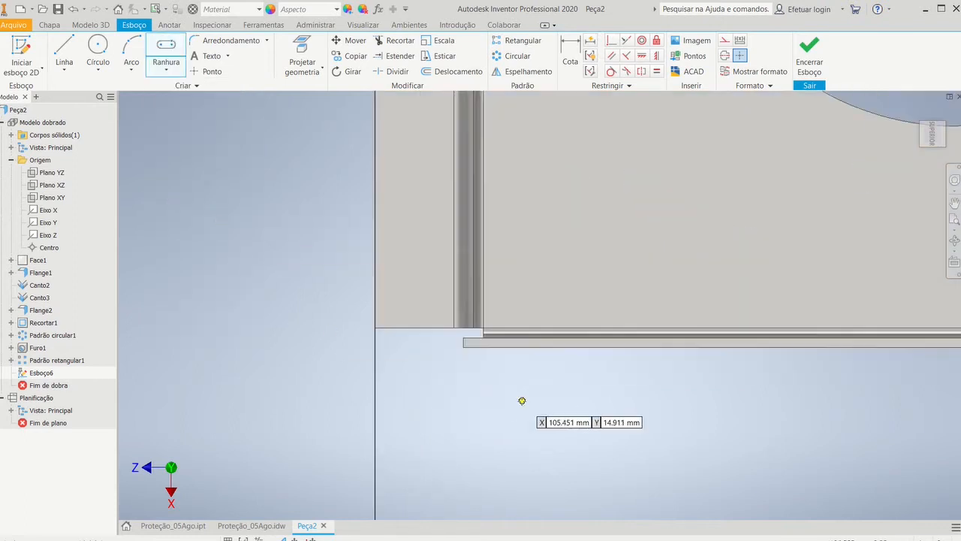
left_click(412, 292)
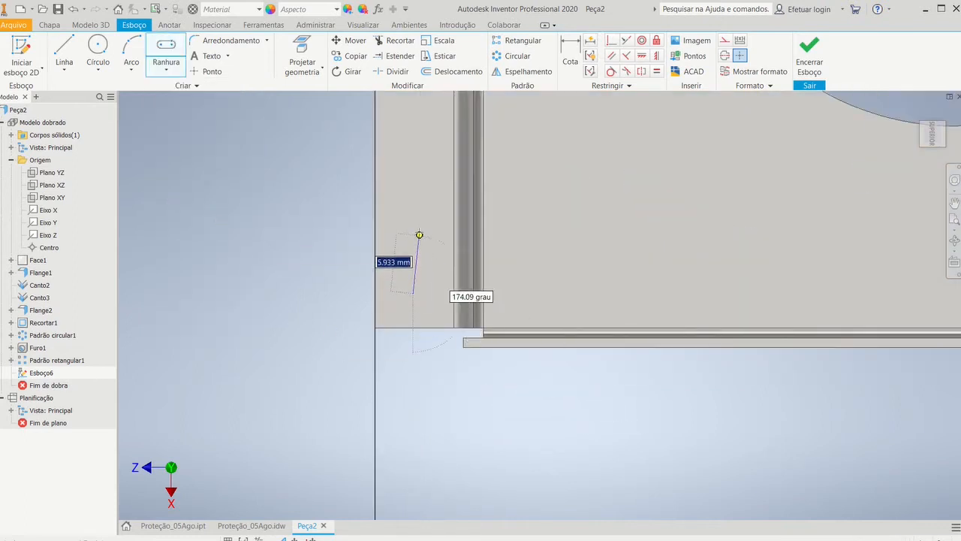
key("Escape")
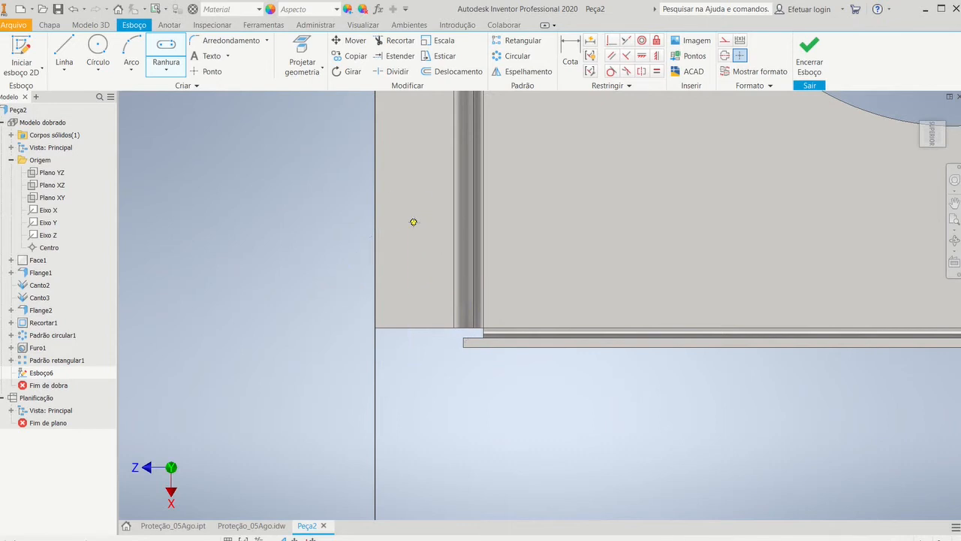
left_click(413, 222)
left_click(427, 222)
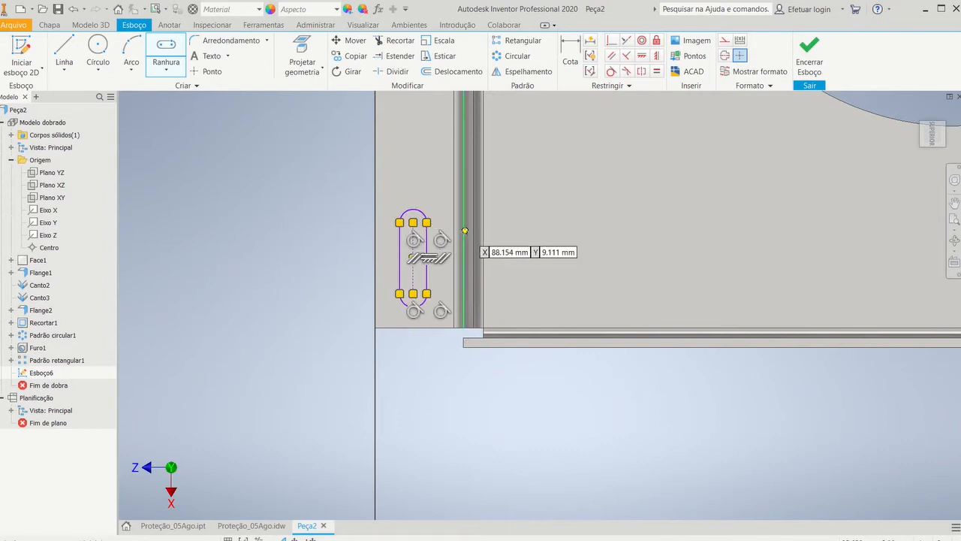
key("Escape")
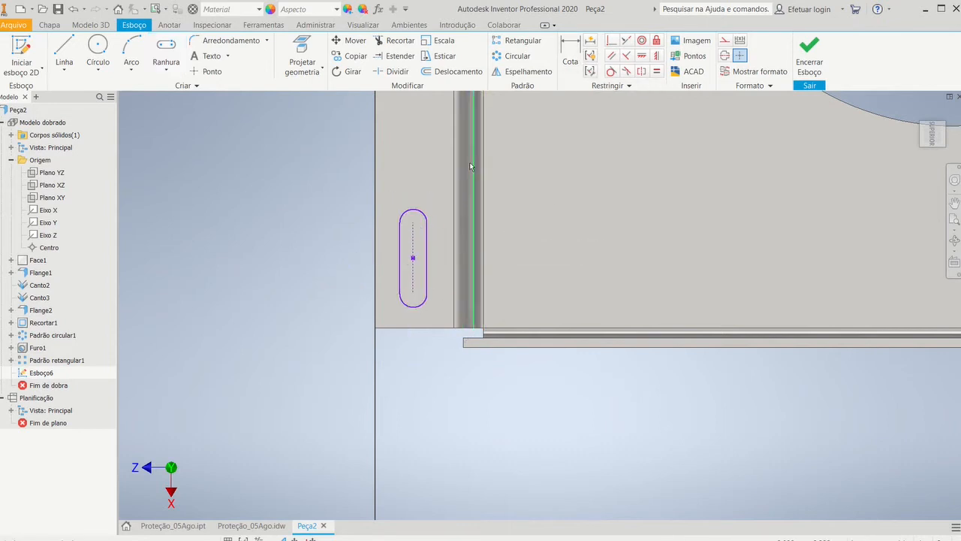
Dimension the slot's end arc with a 1.5 mm radius
key("d")
left_click(423, 212)
left_click(413, 196)
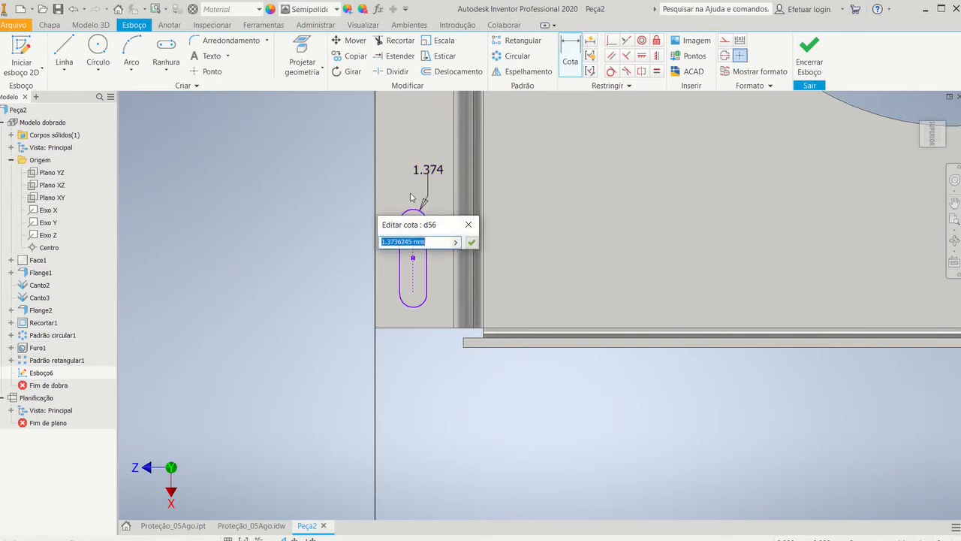
type("1.5")
key("Return")
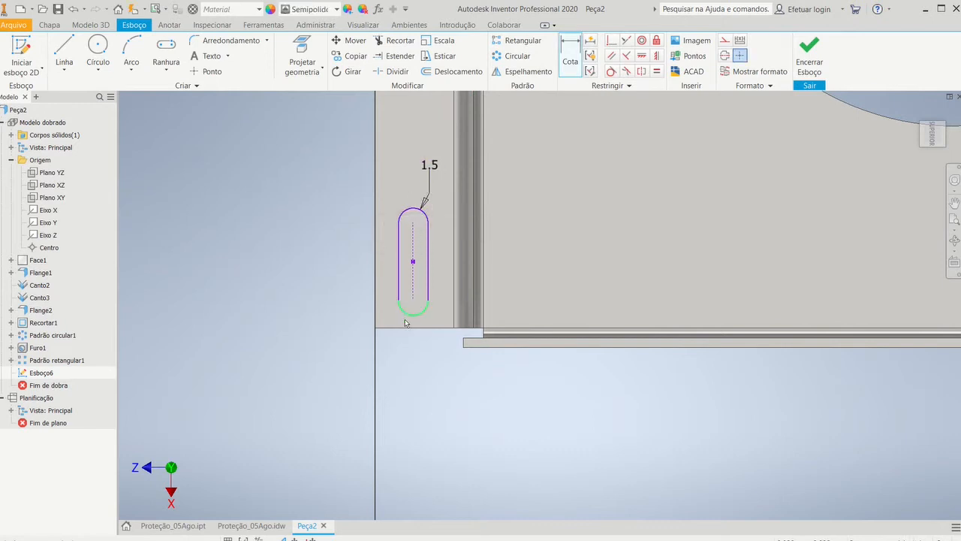
left_click(417, 330)
left_click(412, 314)
left_click(342, 309)
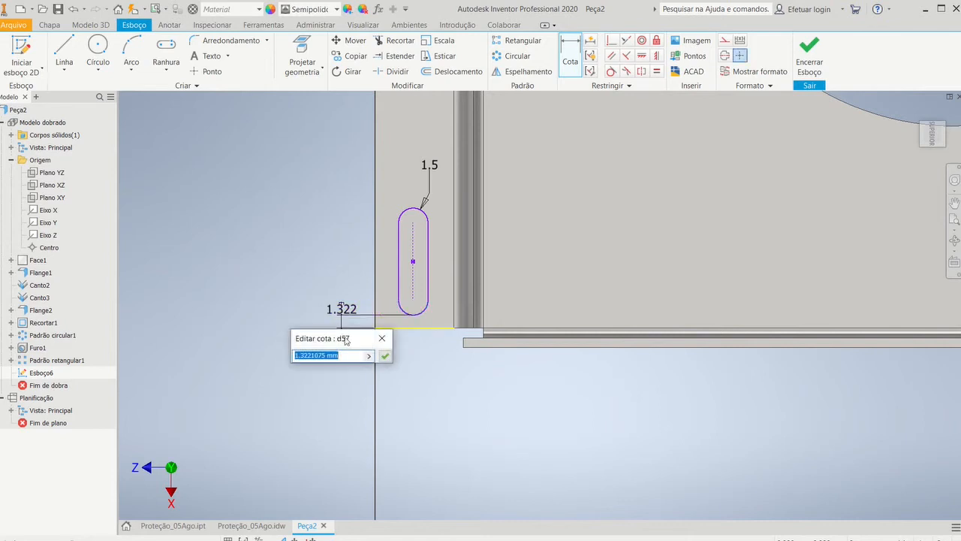
key("Escape")
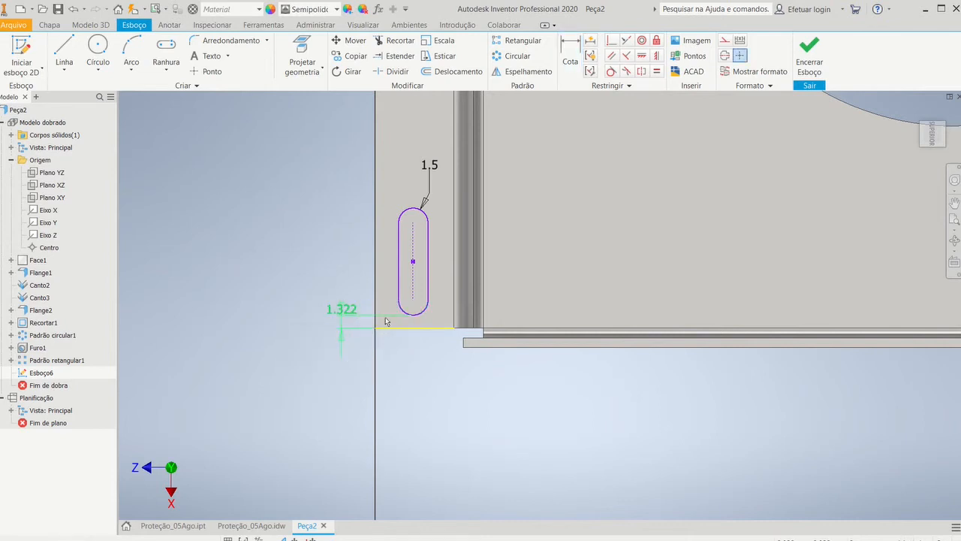
left_click(386, 321)
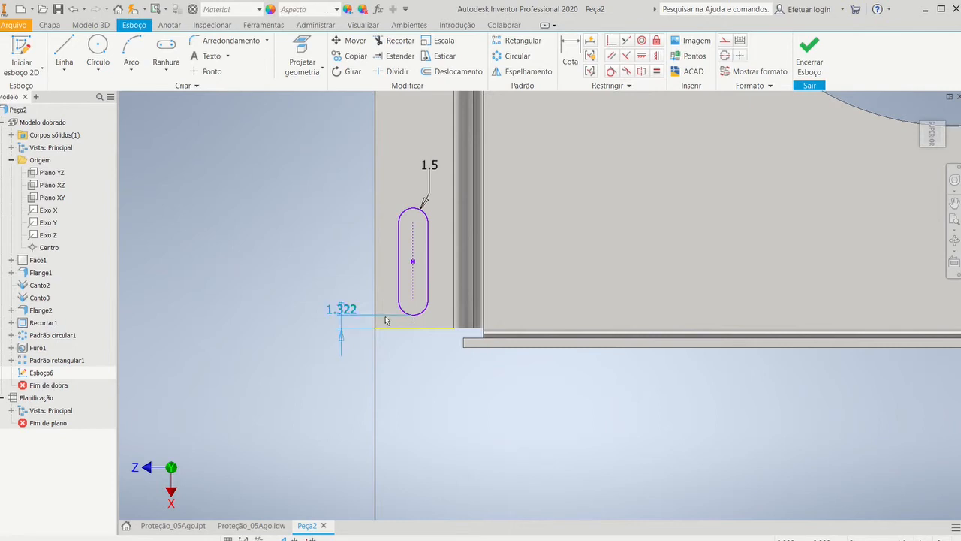
key("Delete")
Dimension the center of the slot's nearest arc 5 mm from the lip's end edge
key("d")
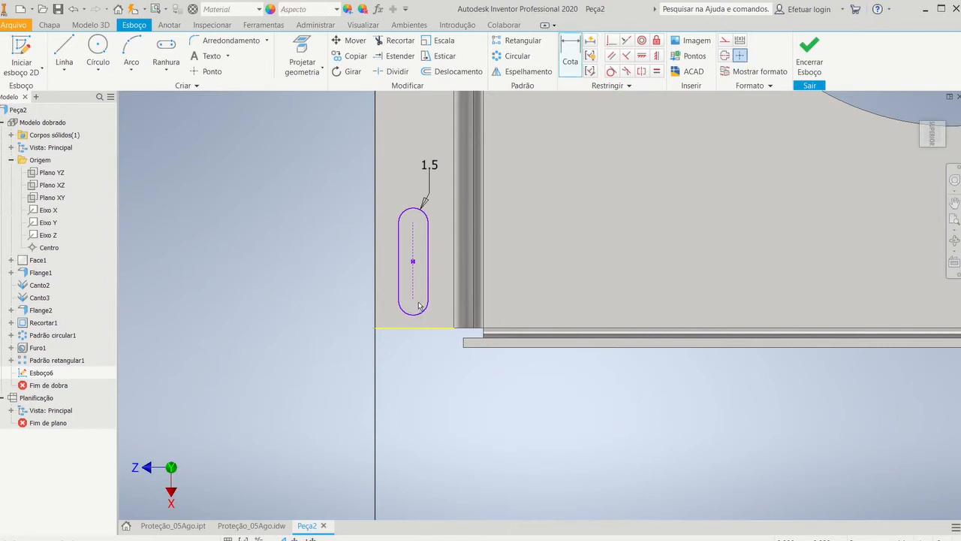
left_click(422, 310)
left_click(402, 328)
left_click(334, 319)
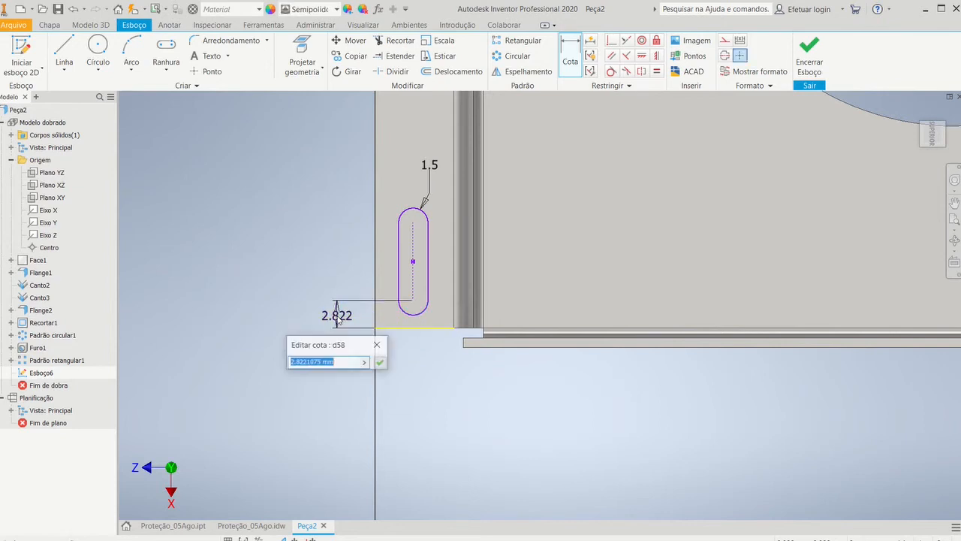
type("5")
left_click(380, 363)
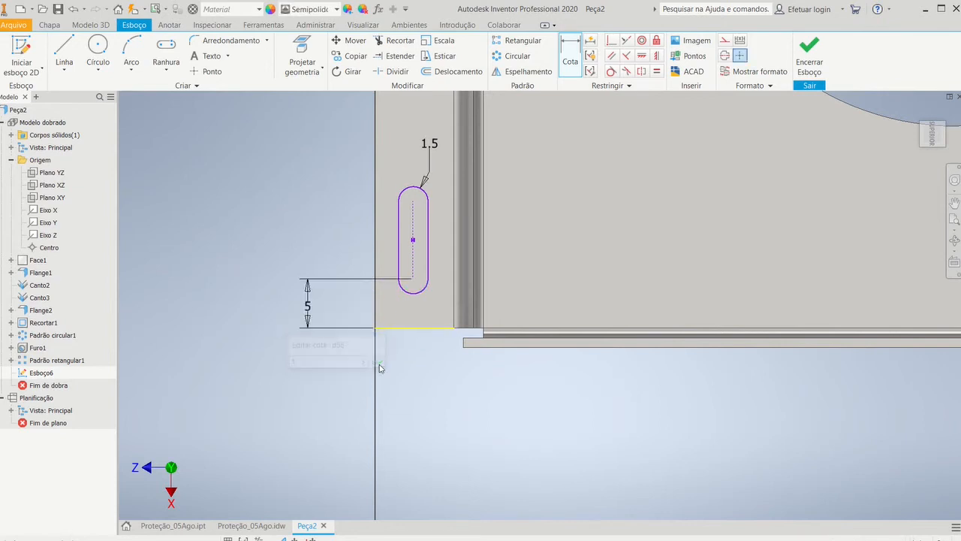
Set the slot's center-to-center length to 5 mm
left_click(414, 259)
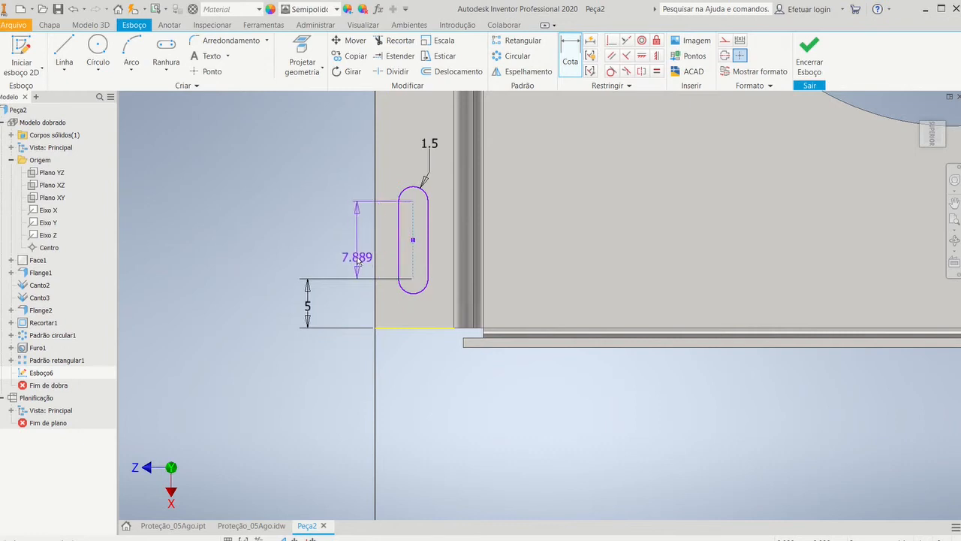
left_click(339, 254)
type("5")
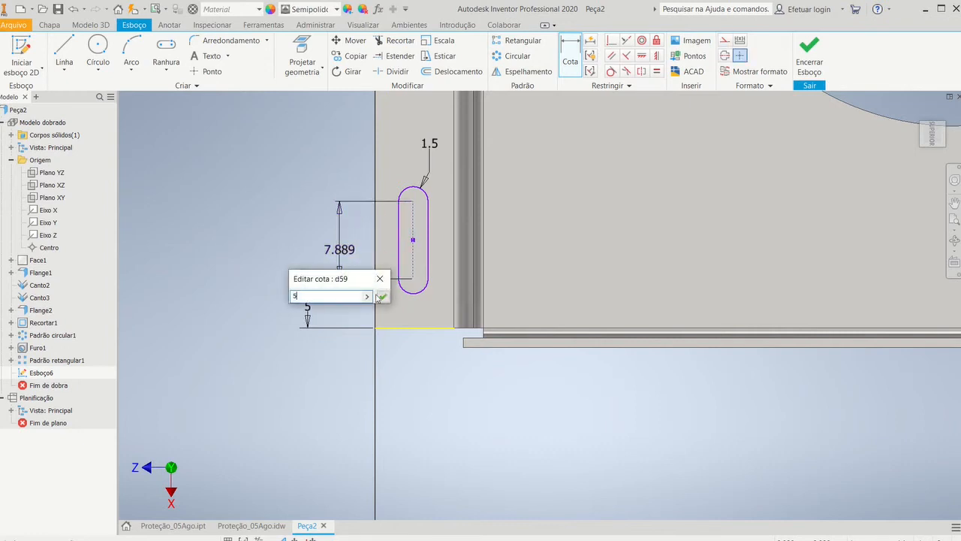
left_click(382, 295)
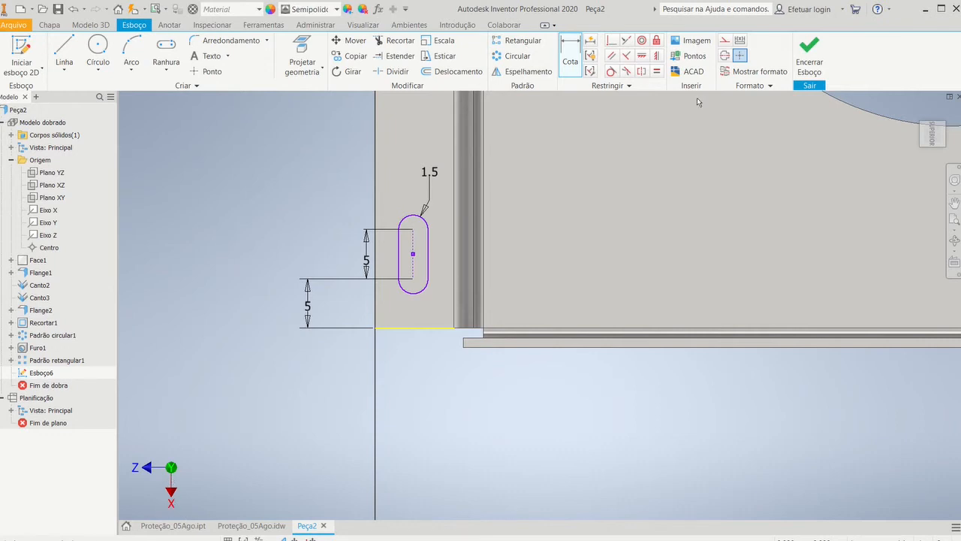
Align the slot's end arc with the midpoint of the lip's end edge using a horizontal constraint, and finish the sketch
left_click(642, 56)
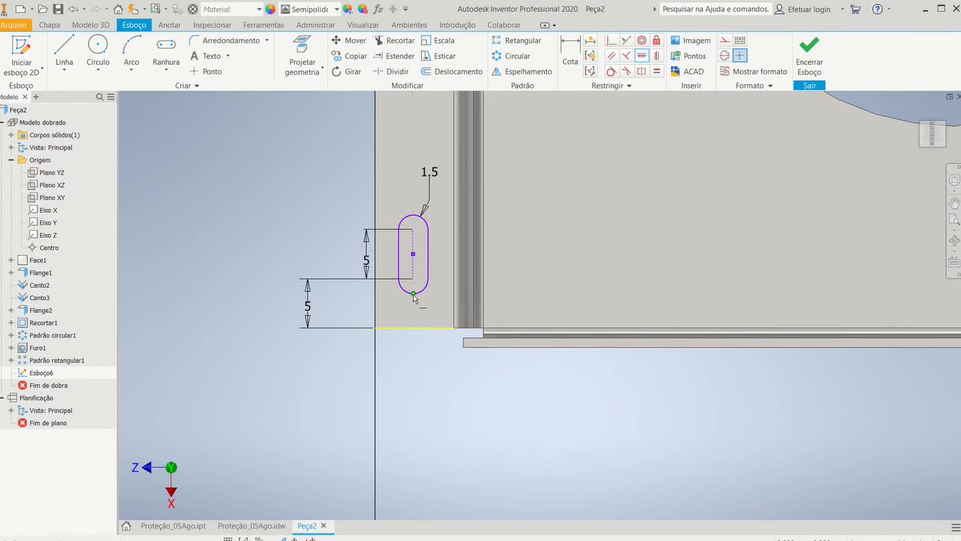
left_click(415, 328)
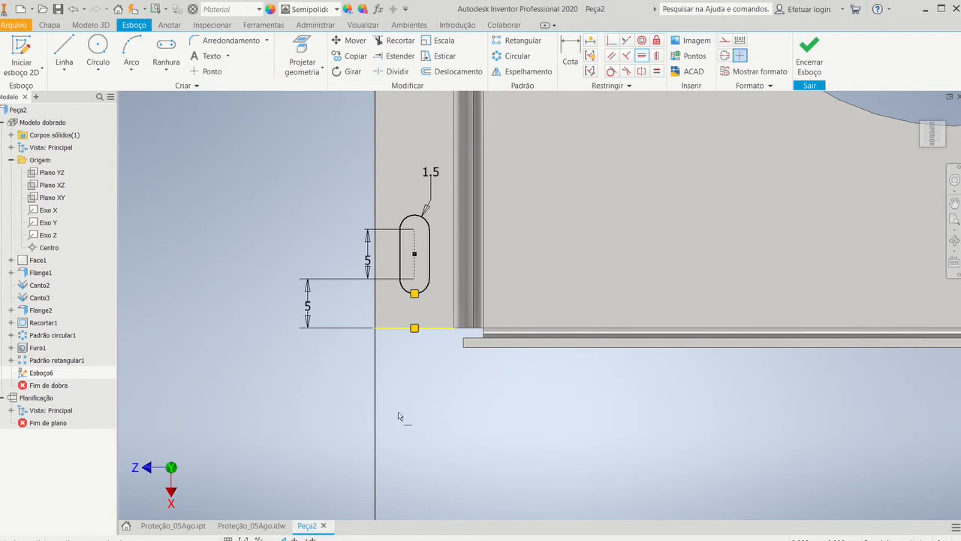
left_click(810, 53)
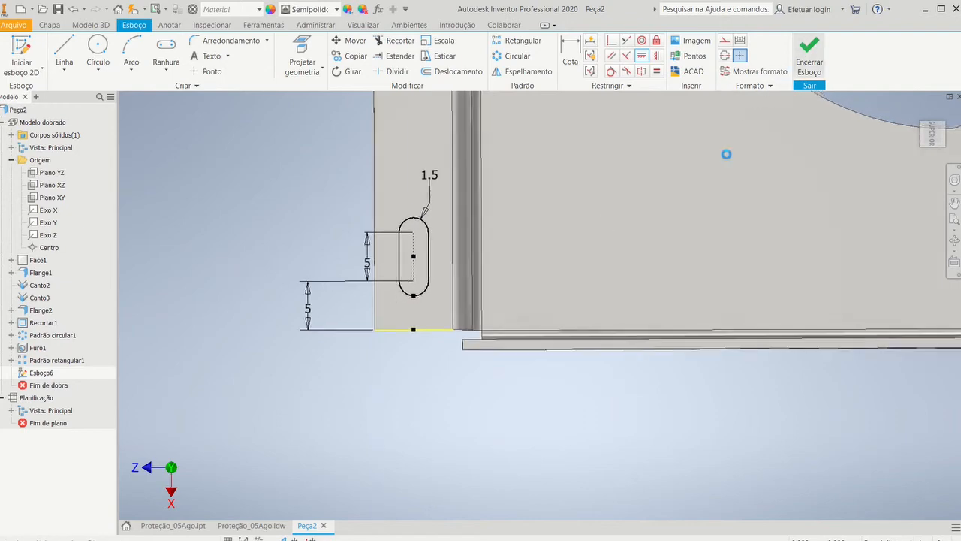
Cut the slot profile through the lip with the distance set to Espessura
scroll(391, 311, "up", 3)
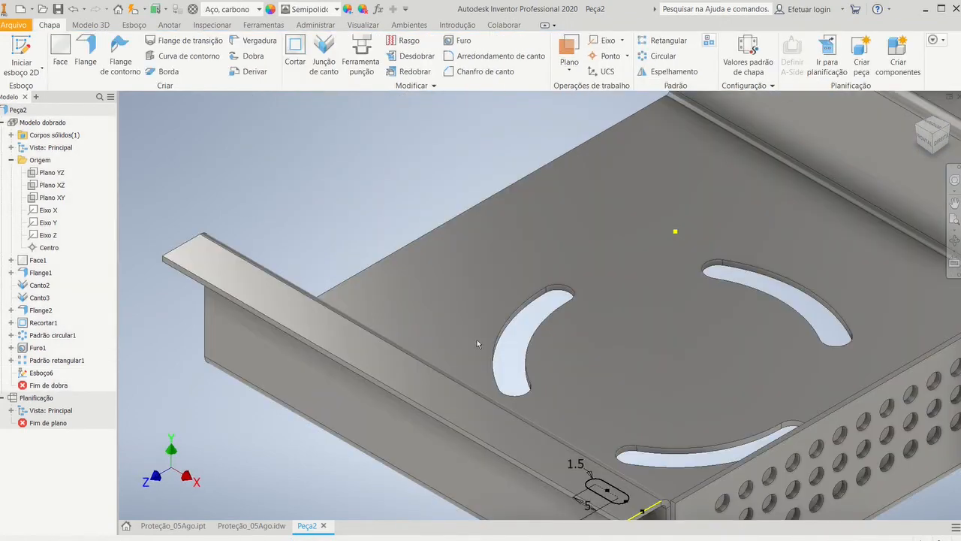
scroll(477, 339, "up", 3)
left_click(295, 52)
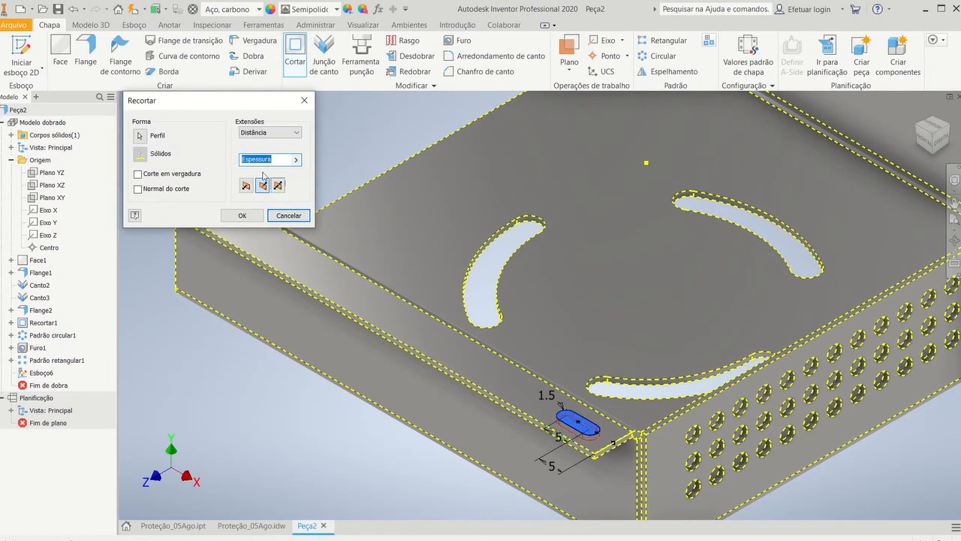
left_click(242, 216)
scroll(301, 361, "down", 4)
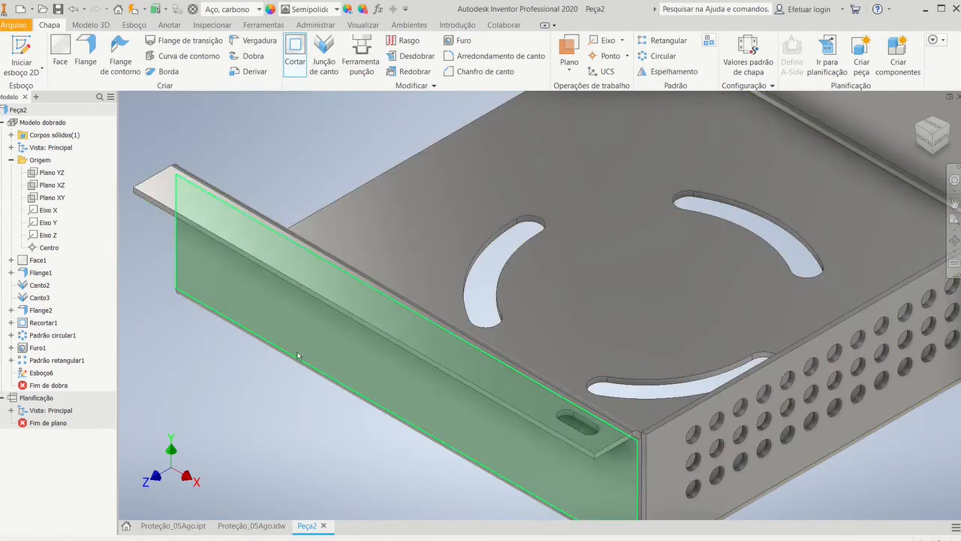
middle_click_drag(302, 413, 357, 429)
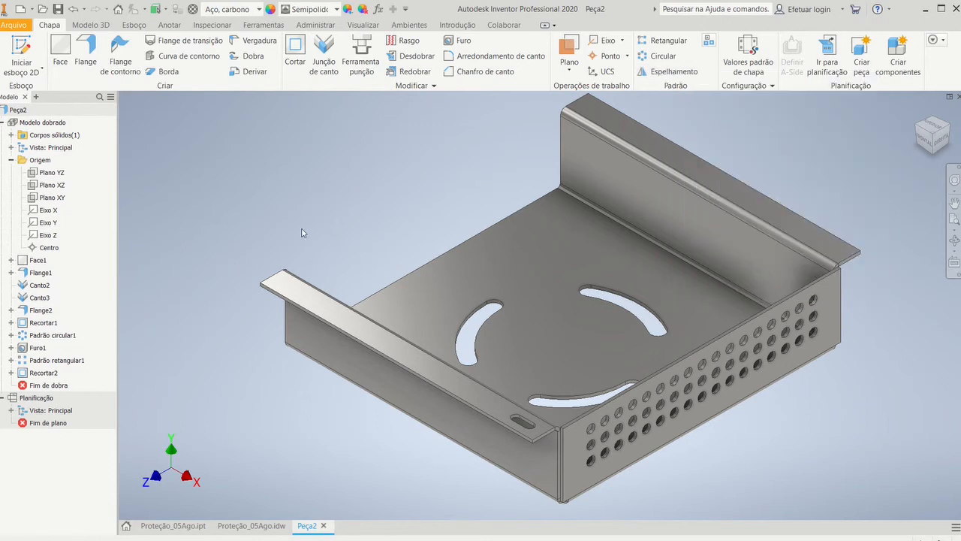
Mirror the slot cut about Plano YZ to the other end of the same lip
left_click(657, 75)
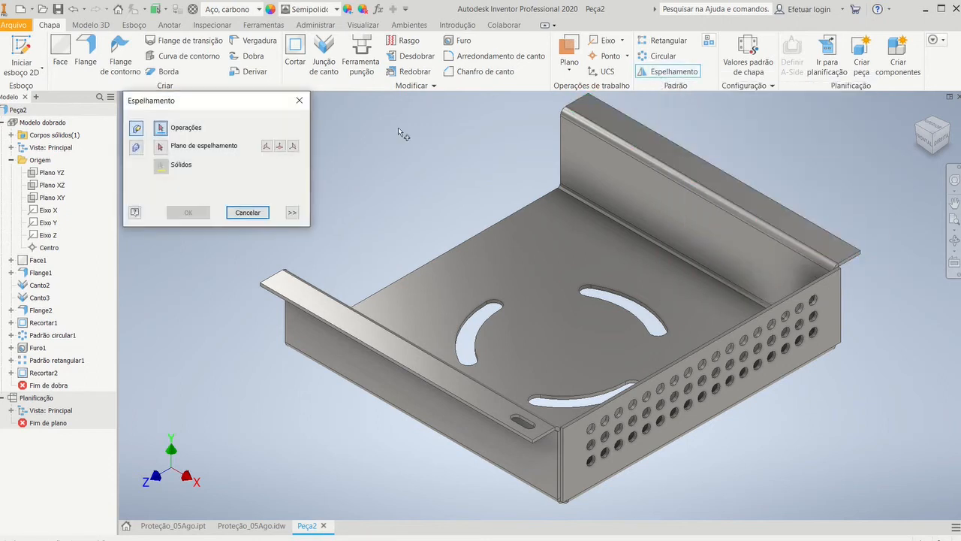
left_click(516, 417)
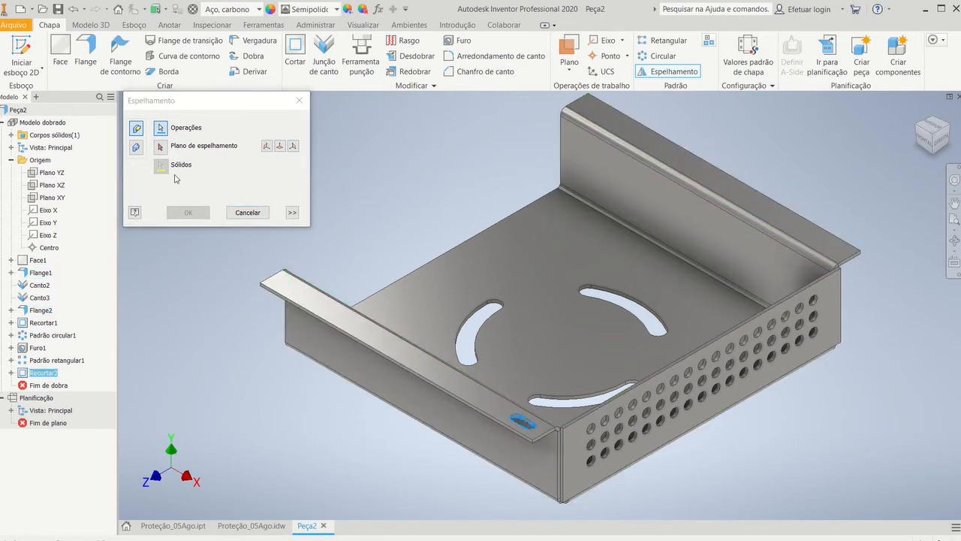
left_click(159, 147)
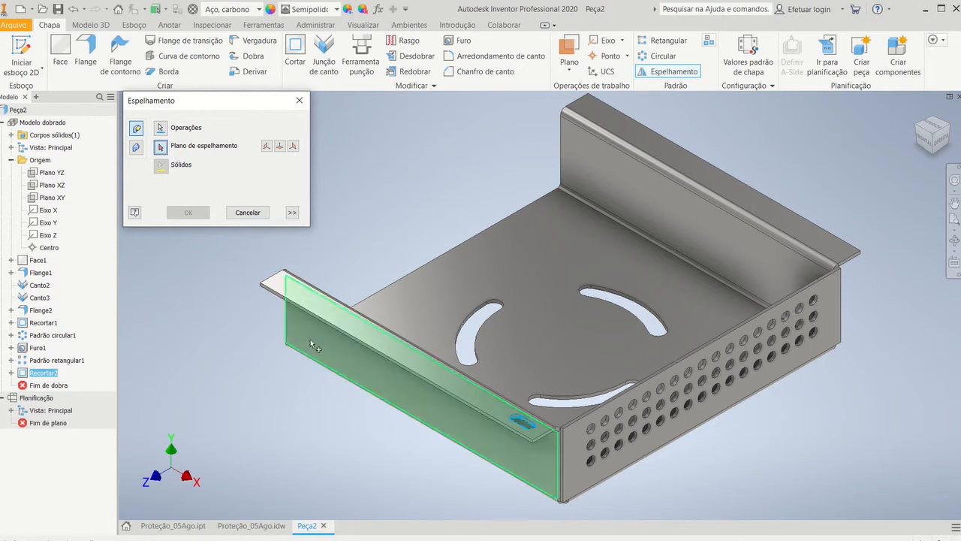
left_click(52, 173)
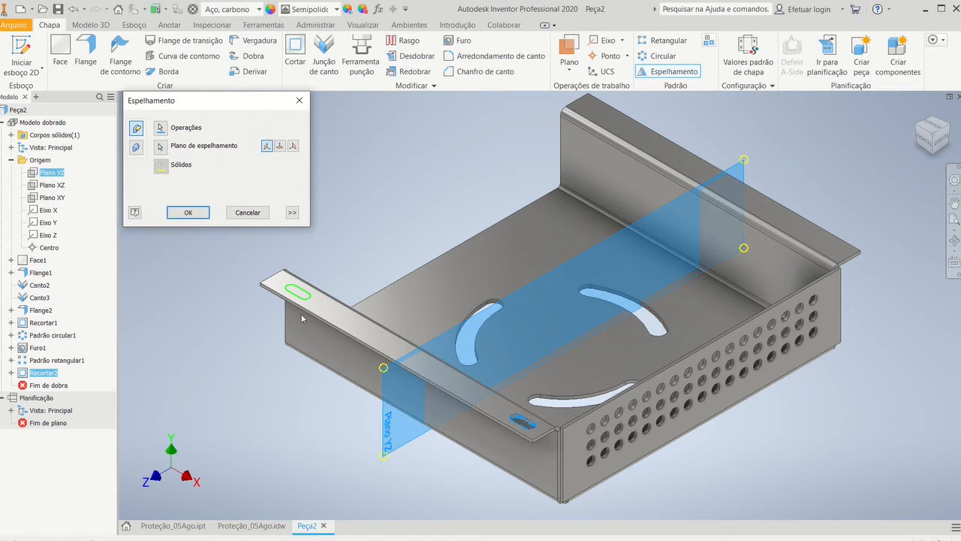
left_click(196, 212)
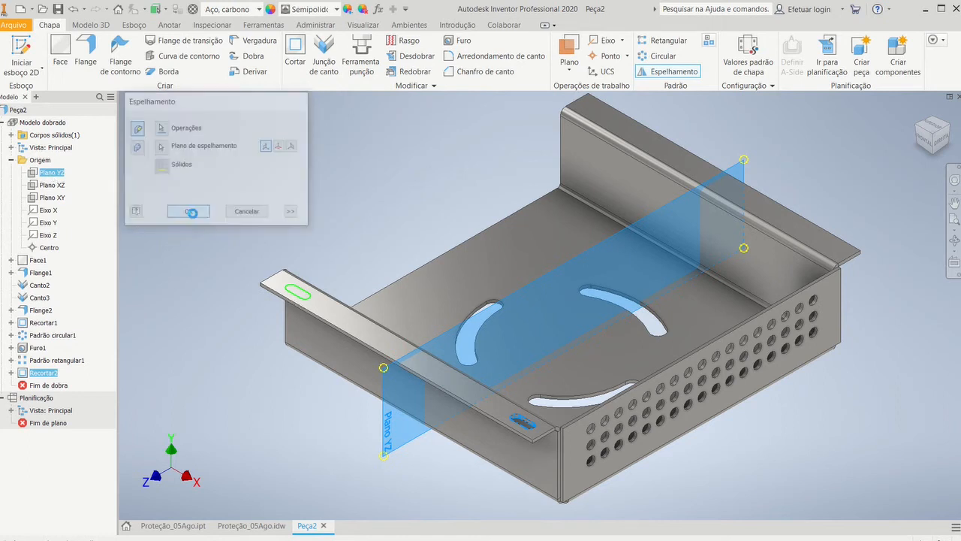
middle_click_drag(533, 463, 594, 462, "shift")
scroll(565, 464, "up", 3)
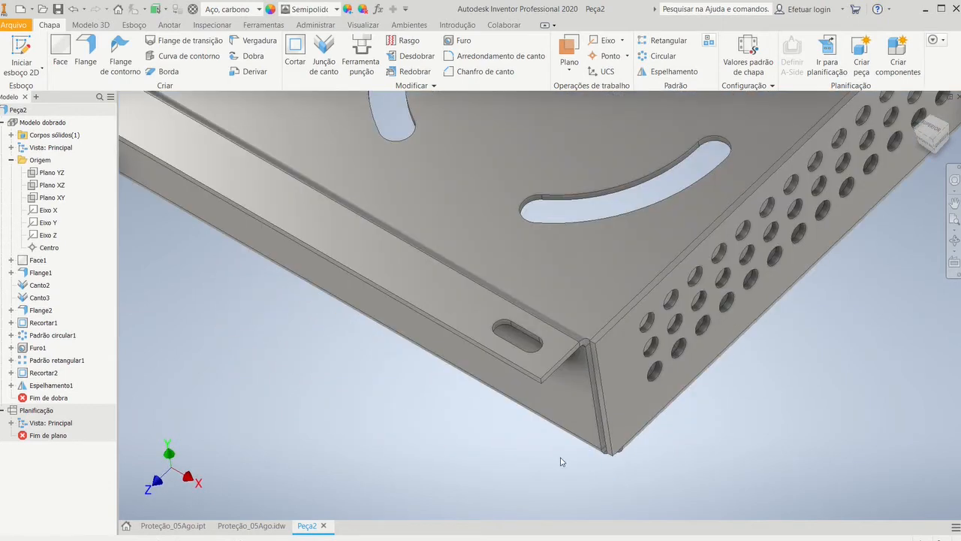
scroll(676, 449, "down", 3)
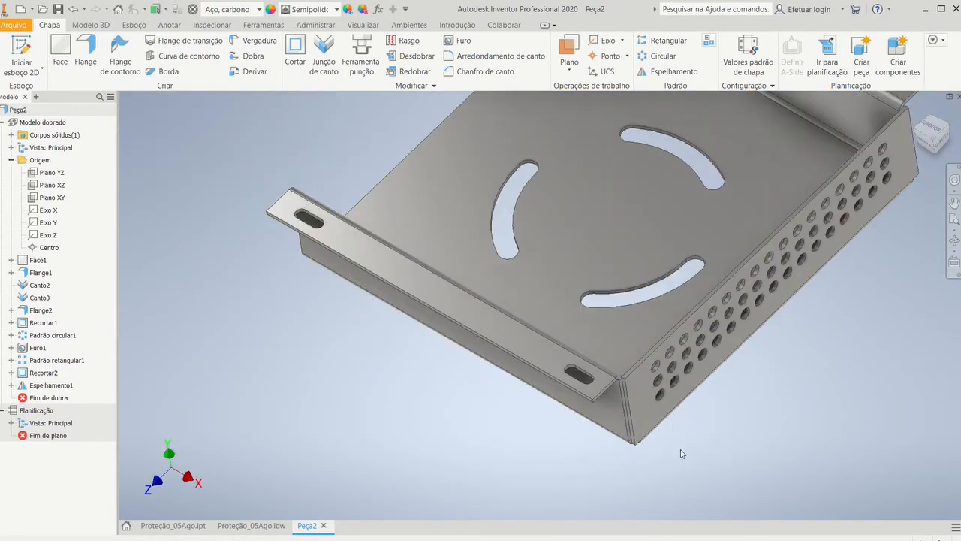
middle_click_drag(699, 449, 746, 450, "shift")
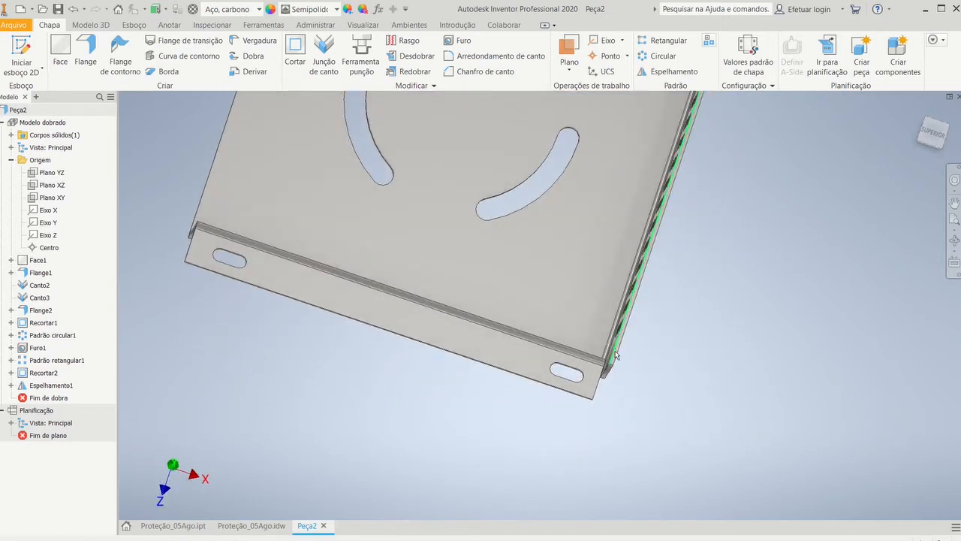
Measure the distance from the original slot's end arc to the midpoint of the lip's nearest end edge
middle_click_drag(687, 404, 630, 387, "shift")
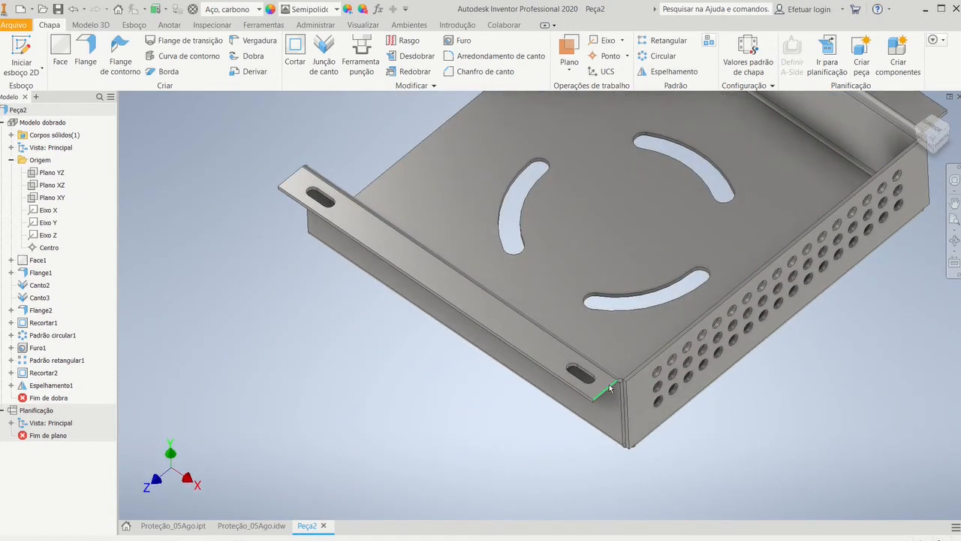
key("m")
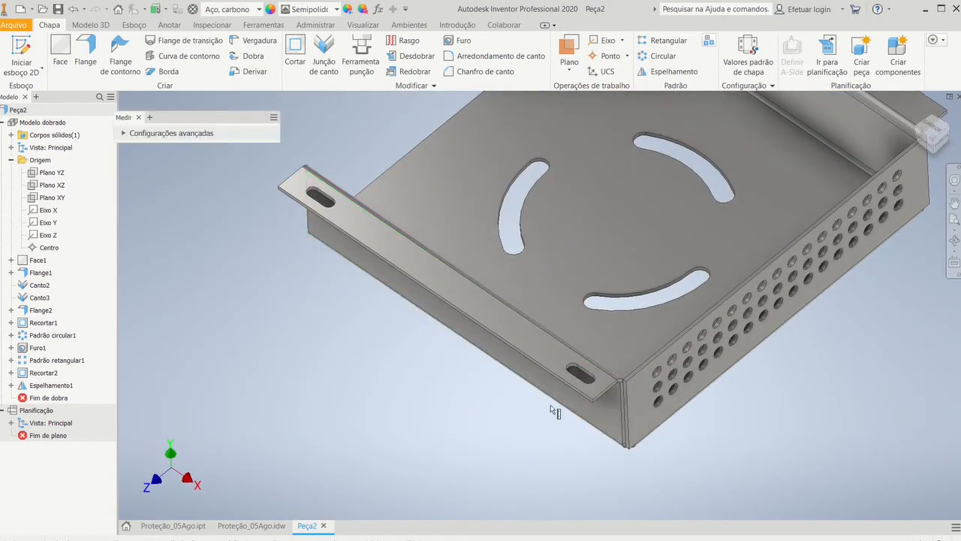
middle_click_drag(527, 419, 536, 448)
scroll(549, 445, "up", 4)
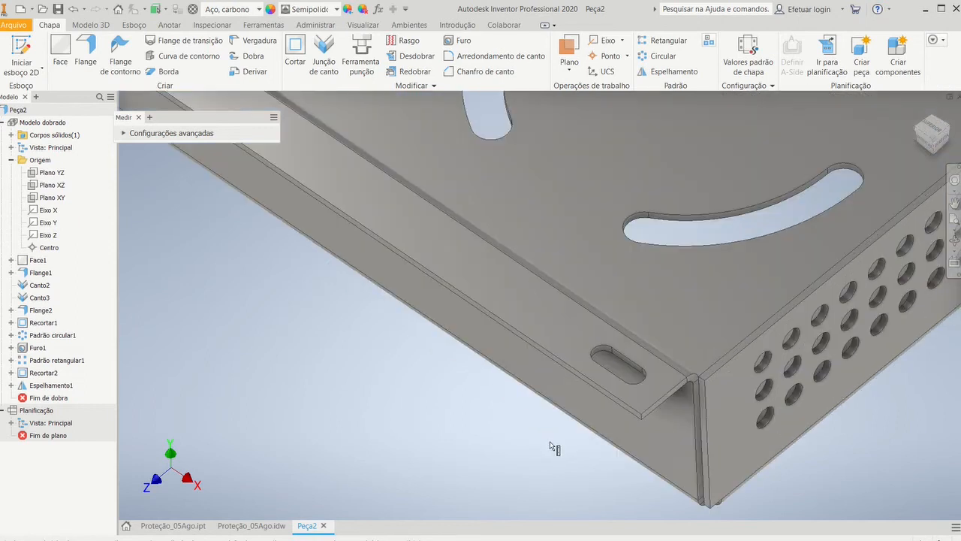
left_click(645, 381)
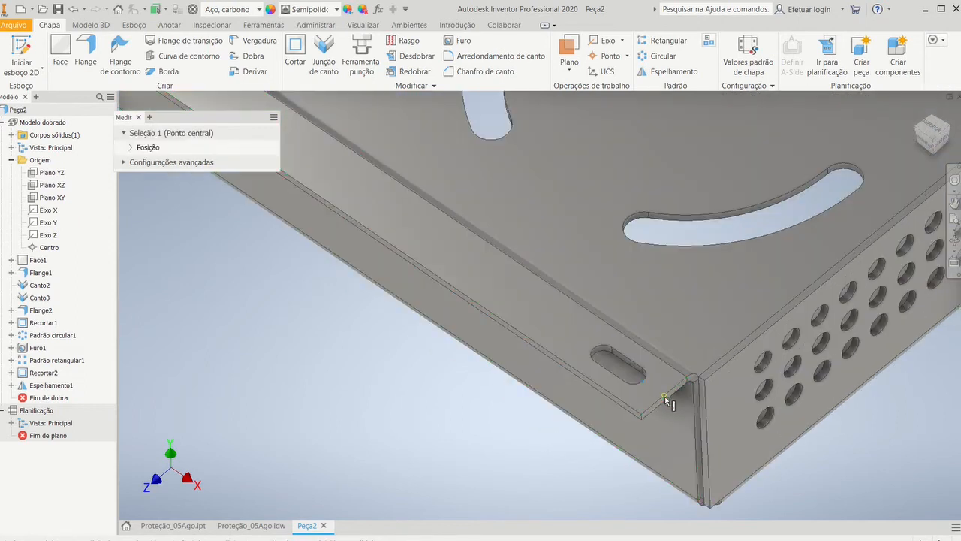
left_click(665, 396)
Measure the distance from the mirrored slot's end arc to the midpoint of the lip's other end edge
middle_click_drag(489, 384, 720, 520)
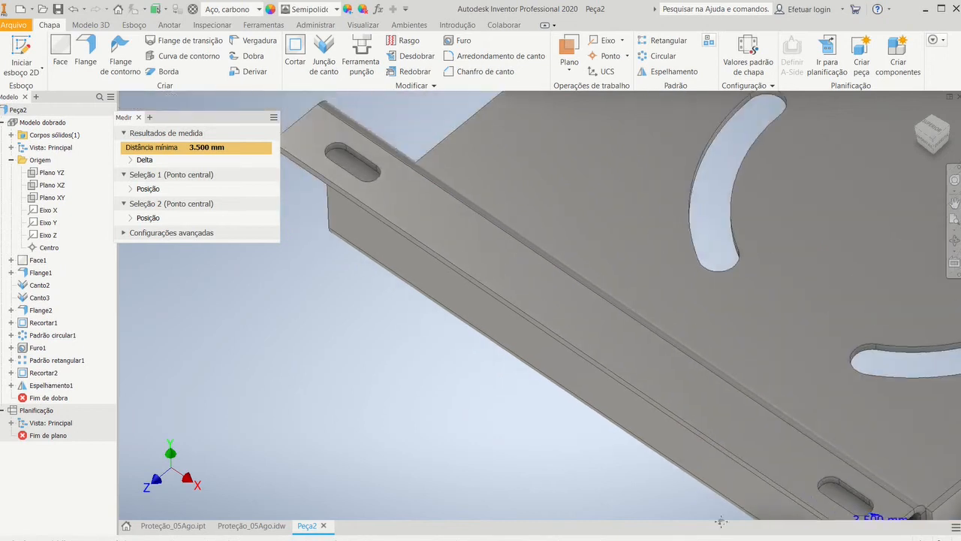
middle_click_drag(330, 156, 483, 379)
scroll(375, 354, "up", 3)
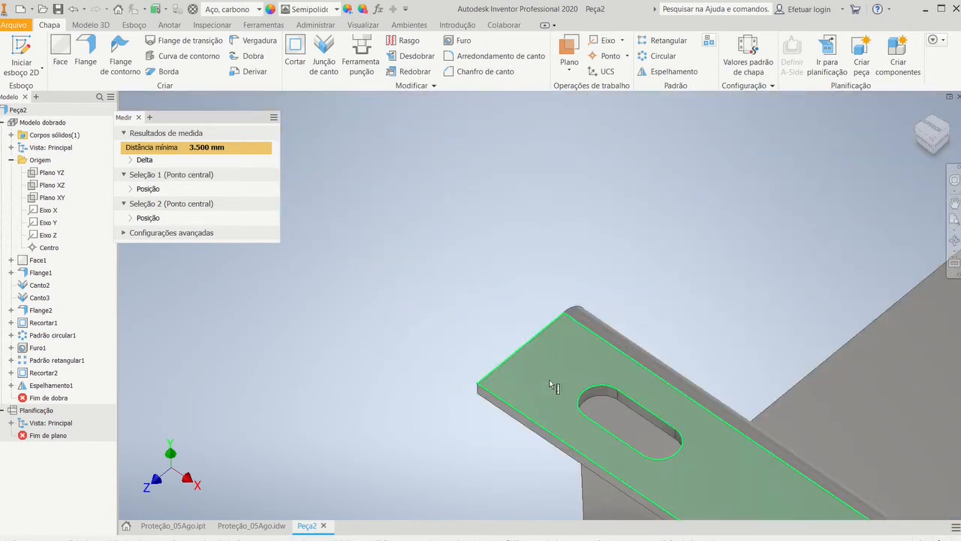
left_click(584, 390)
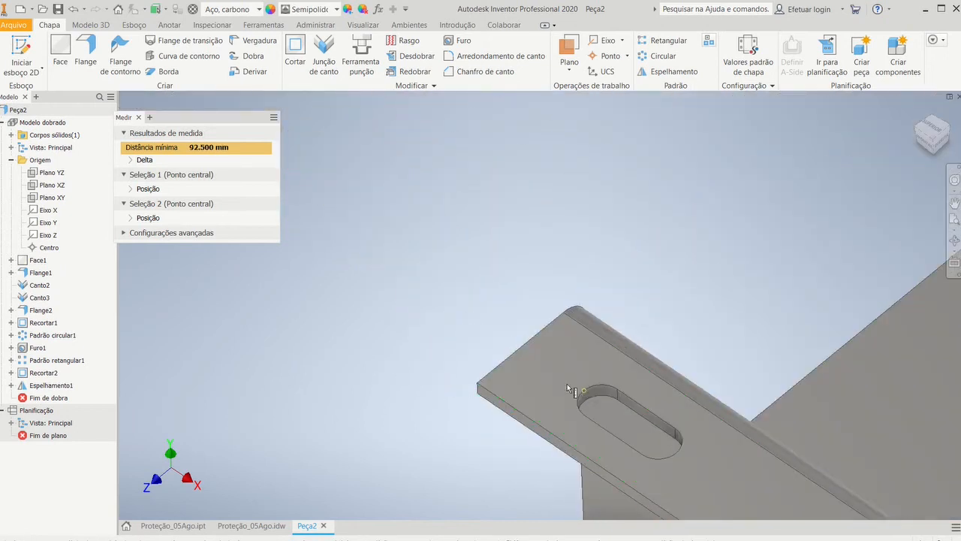
left_click(521, 345)
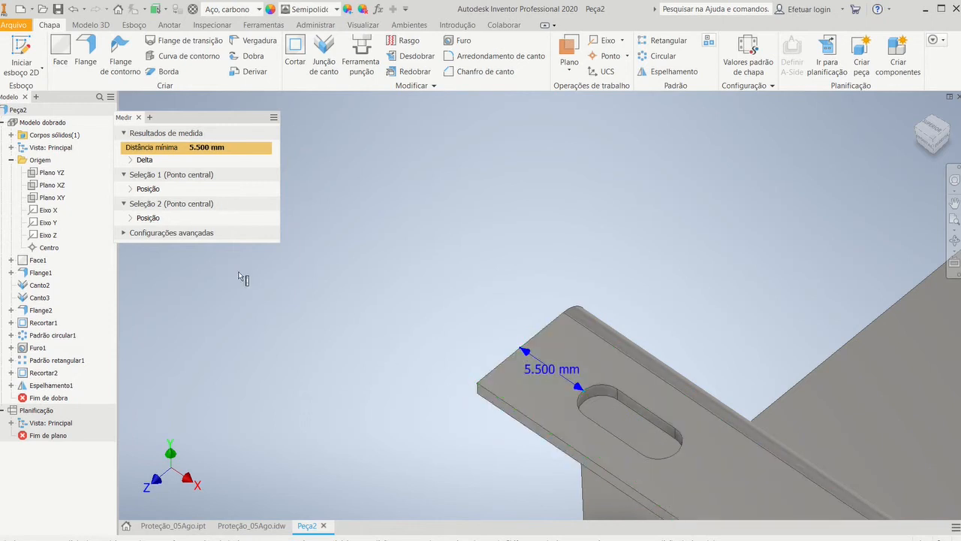
key("Escape")
Delete the mirror feature Espelhamento1 that copied the slot cut to the lip's other end
middle_click_drag(403, 359, 290, 169)
scroll(317, 311, "up", 5)
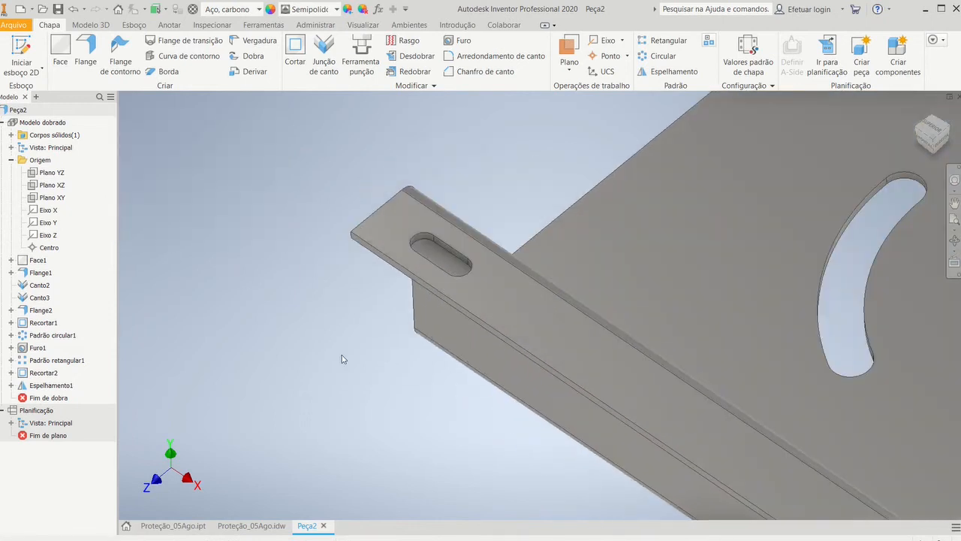
middle_click_drag(526, 507, 367, 343)
scroll(367, 342, "down", 3)
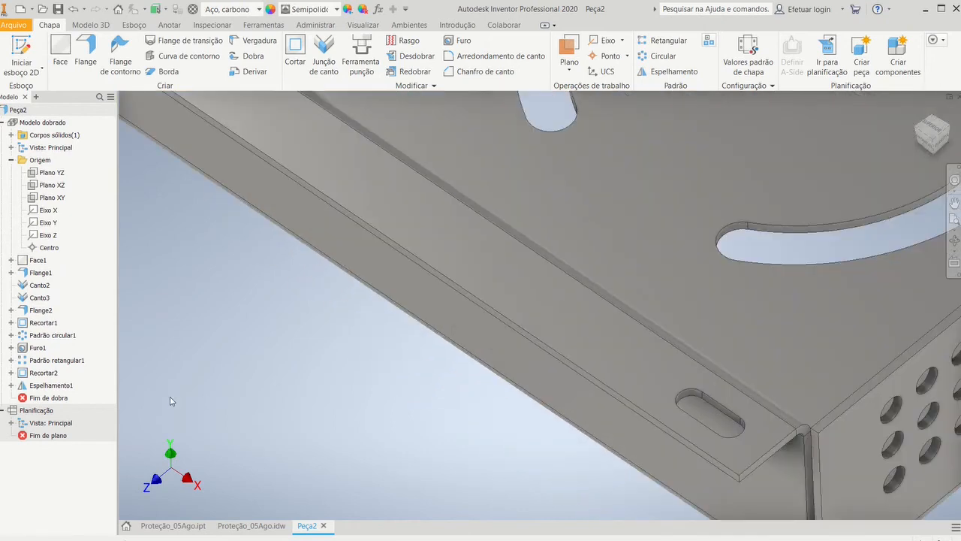
scroll(171, 401, "up", 3)
left_click(66, 386)
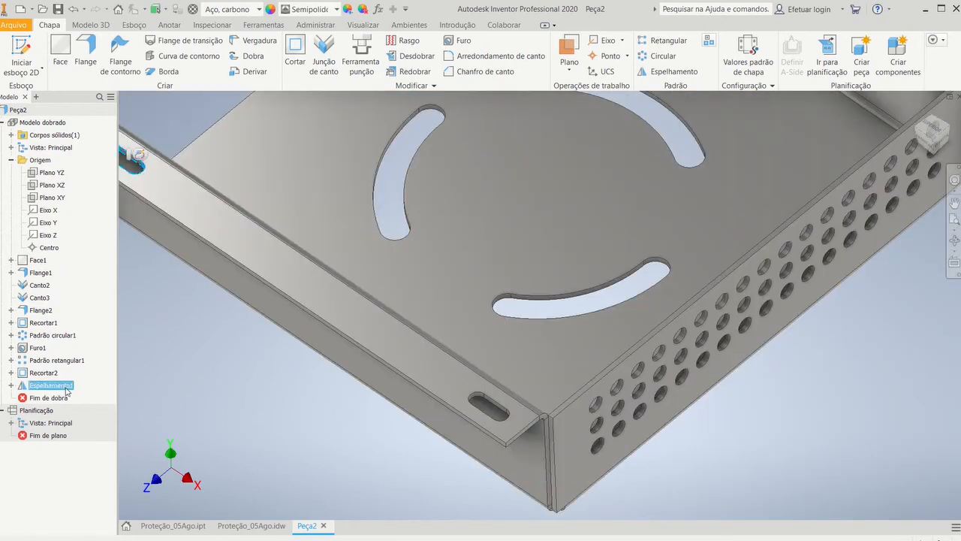
key("Delete")
Measure the length of the slotted lip's long outer edge
middle_click_drag(358, 407, 495, 453)
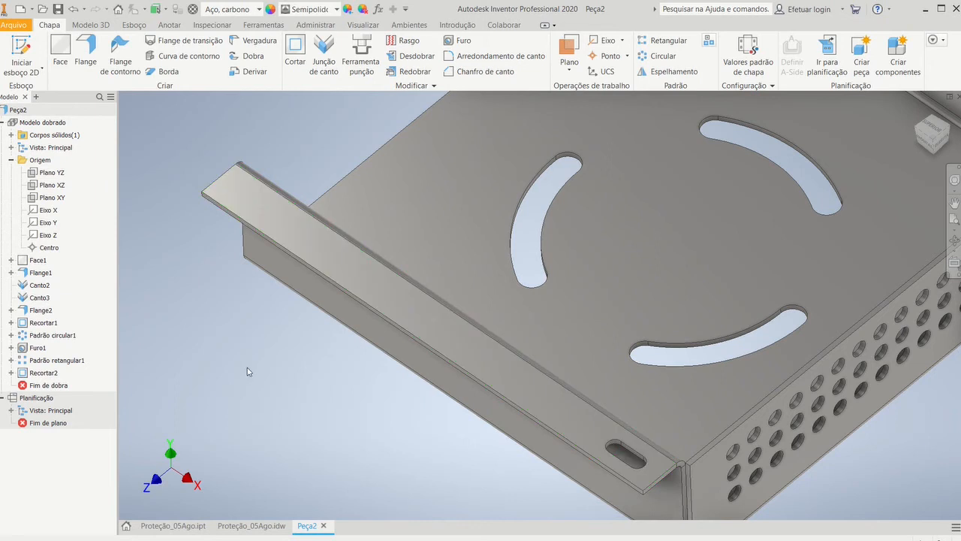
key("m")
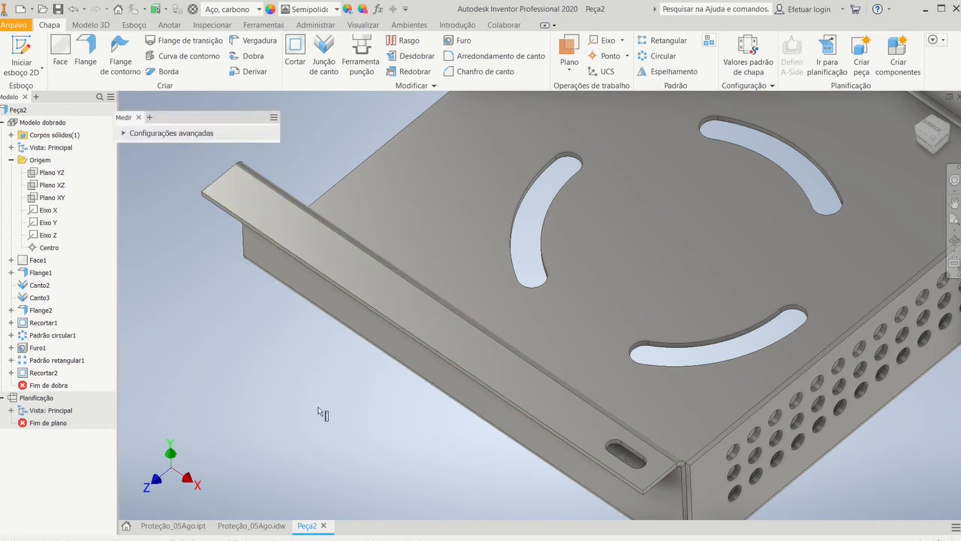
left_click(433, 354)
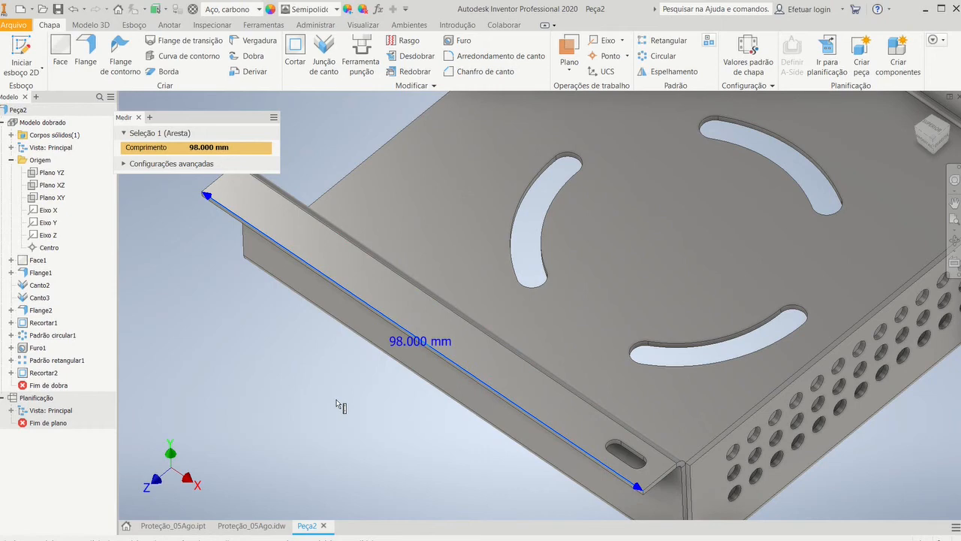
key("Escape")
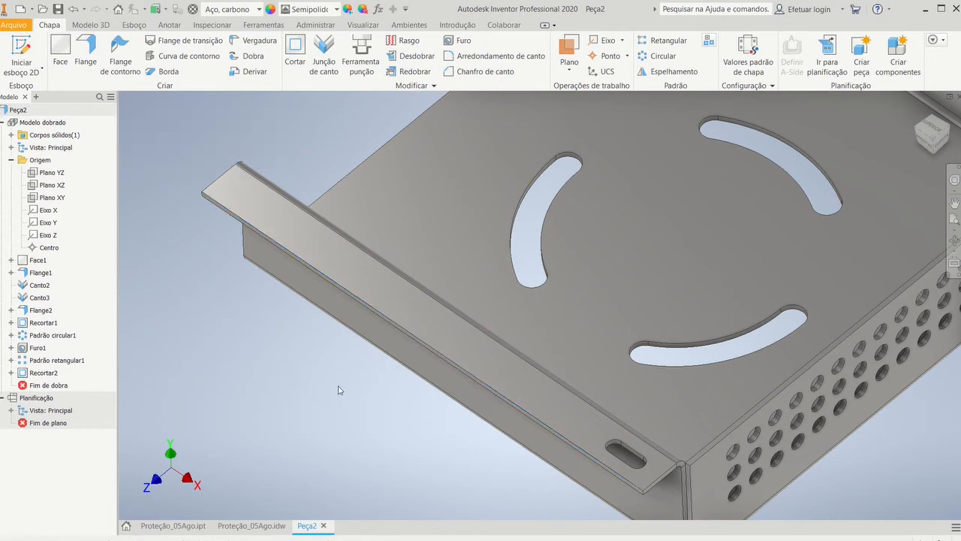
Edit the slot cut's sketch to add a reference dimension from the slot's center point to the lip's end edge, and finish the sketch
left_click(10, 372)
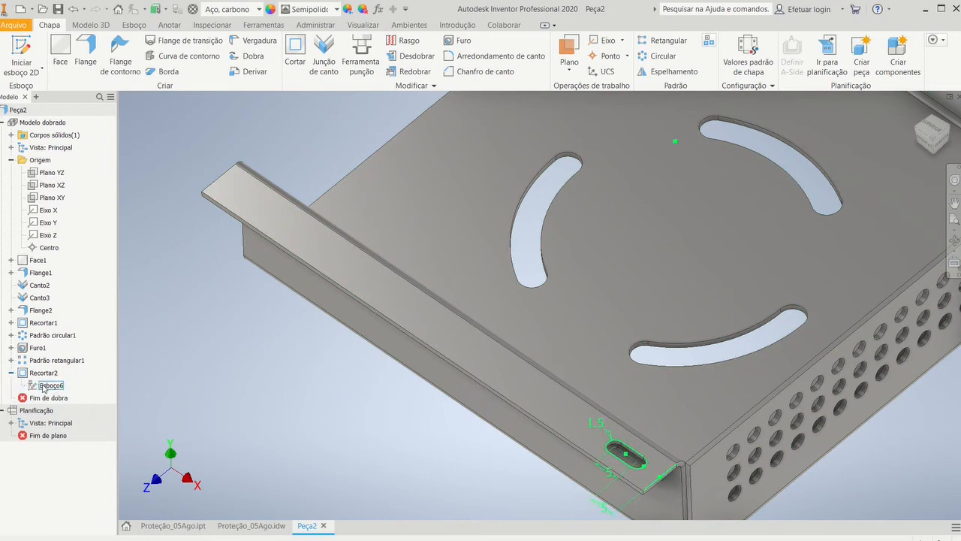
left_click(51, 385)
double_click(43, 384)
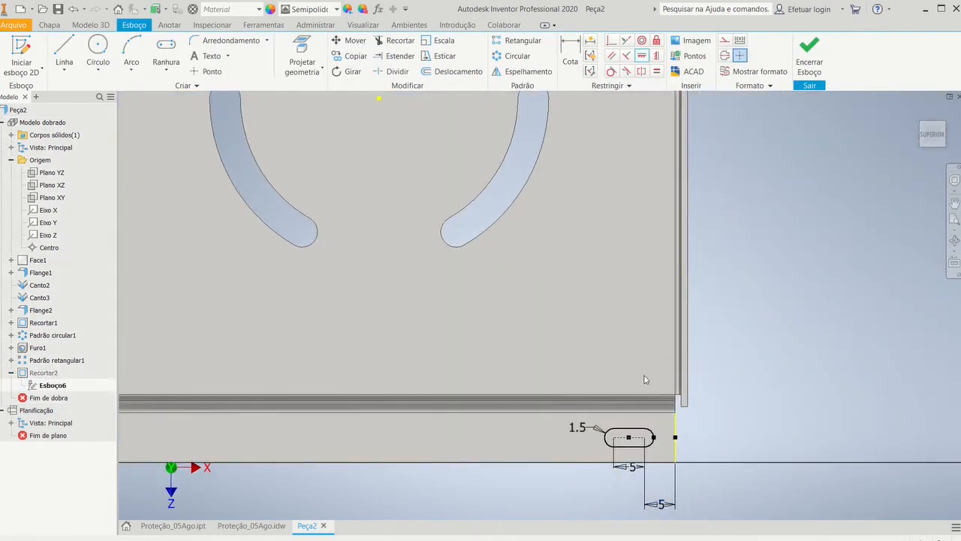
scroll(668, 405, "down", 1)
middle_click_drag(701, 442, 524, 232)
scroll(534, 261, "down", 3)
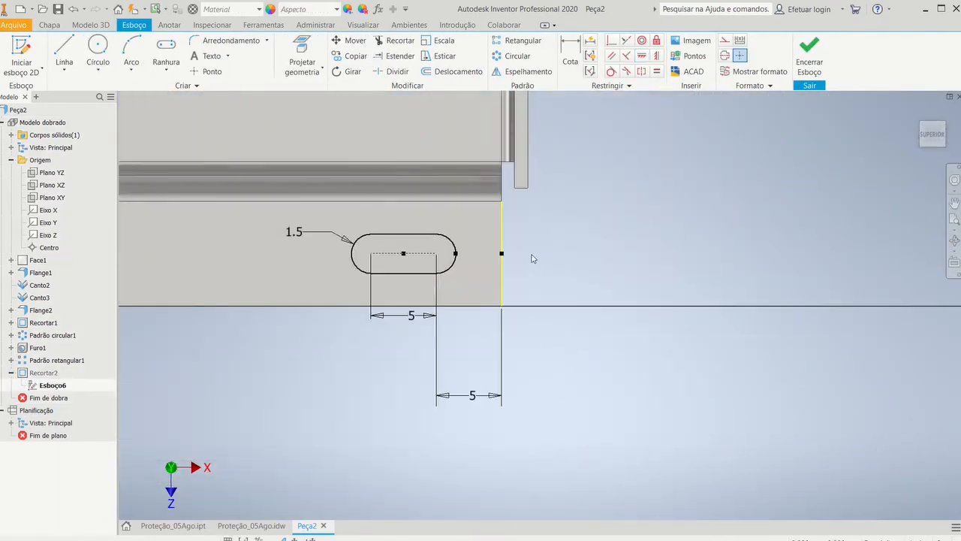
key("d")
left_click(503, 244)
left_click(404, 253)
left_click(452, 235)
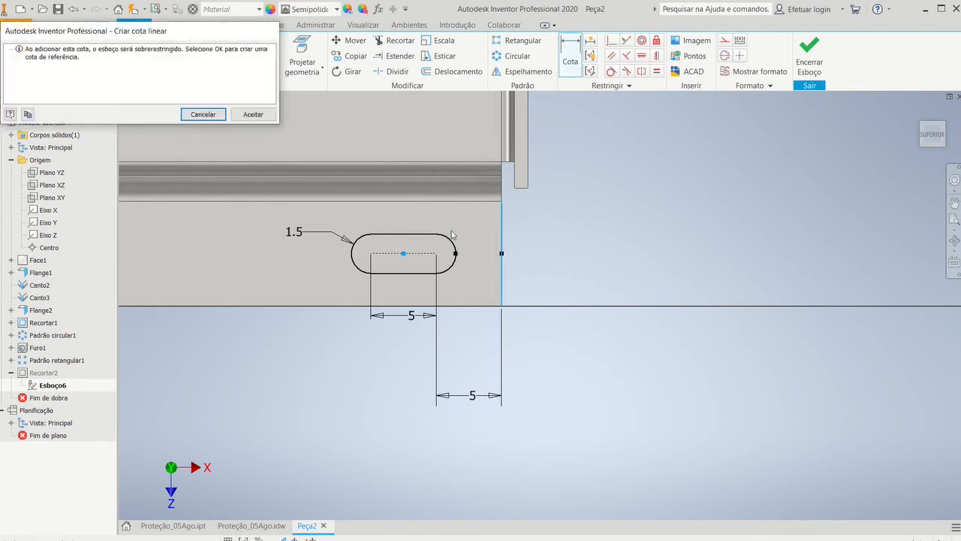
left_click(253, 114)
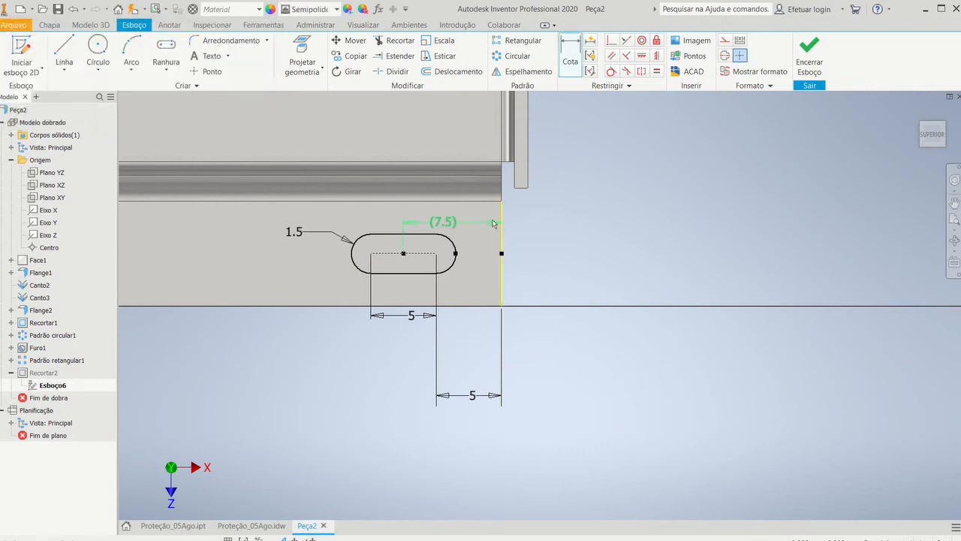
left_click(809, 56)
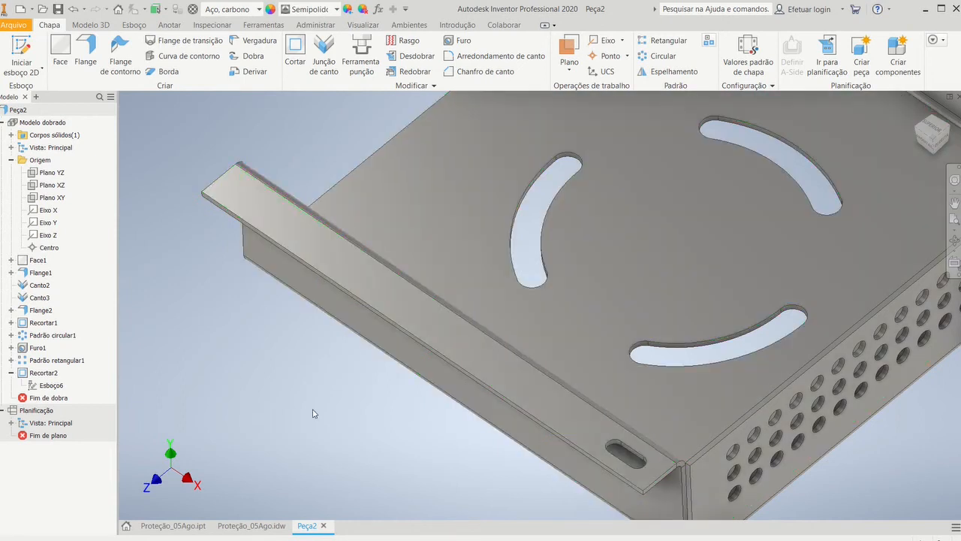
Create a rectangular pattern of the slot cut along the lip's long outer edge with 2 occurrences spaced 83 mm apart
left_click(651, 42)
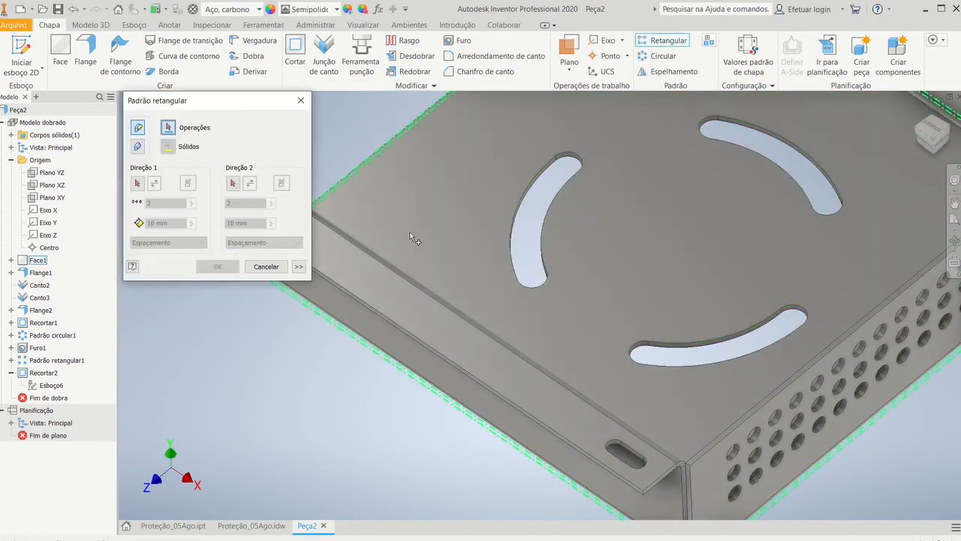
left_click(615, 450)
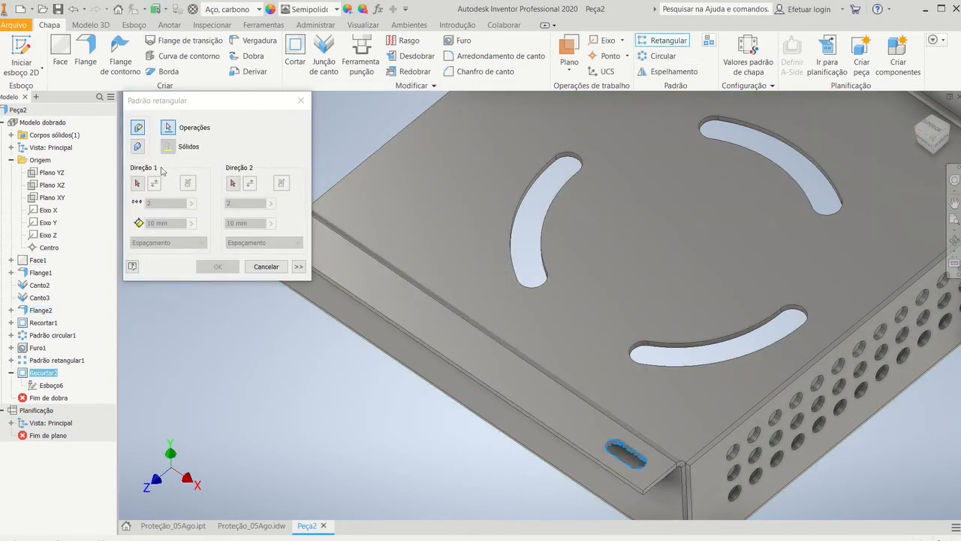
left_click(137, 184)
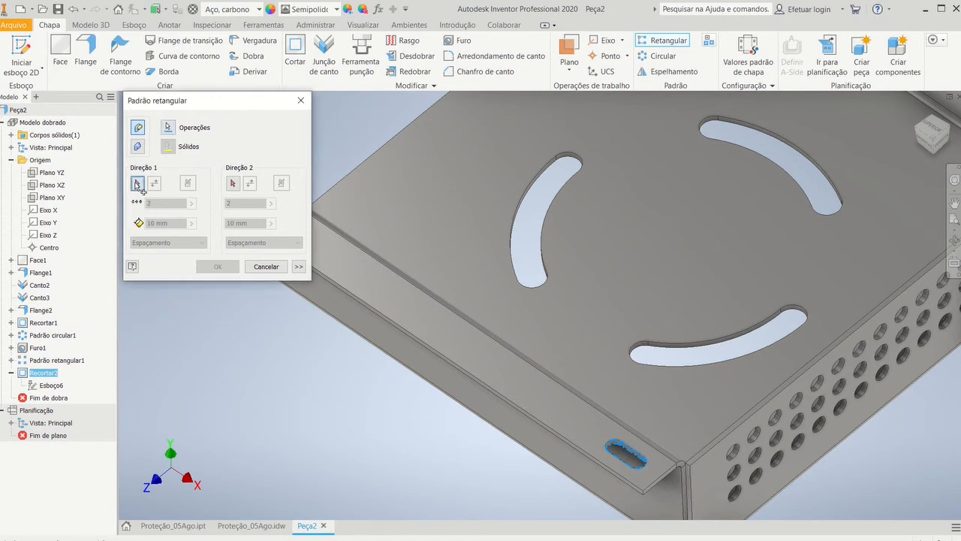
left_click(494, 398)
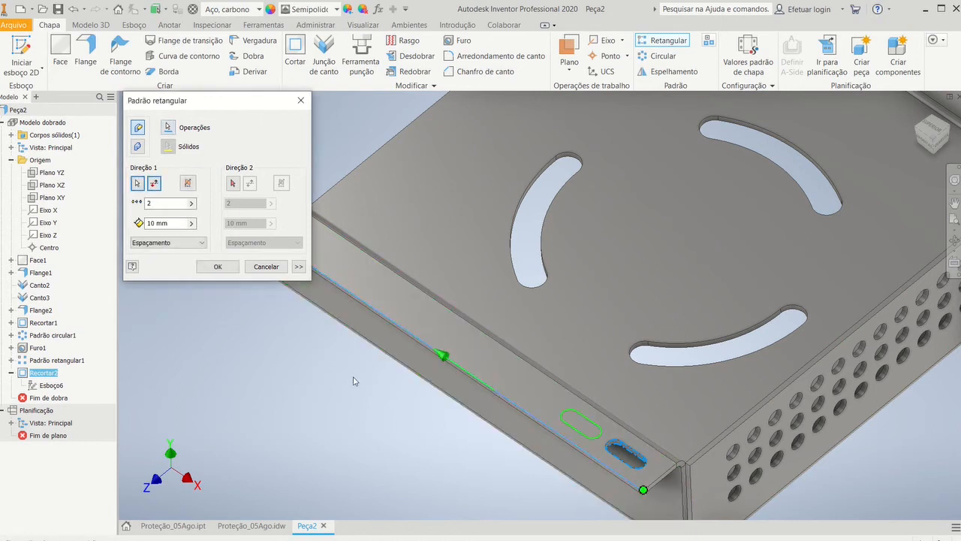
left_click(163, 205)
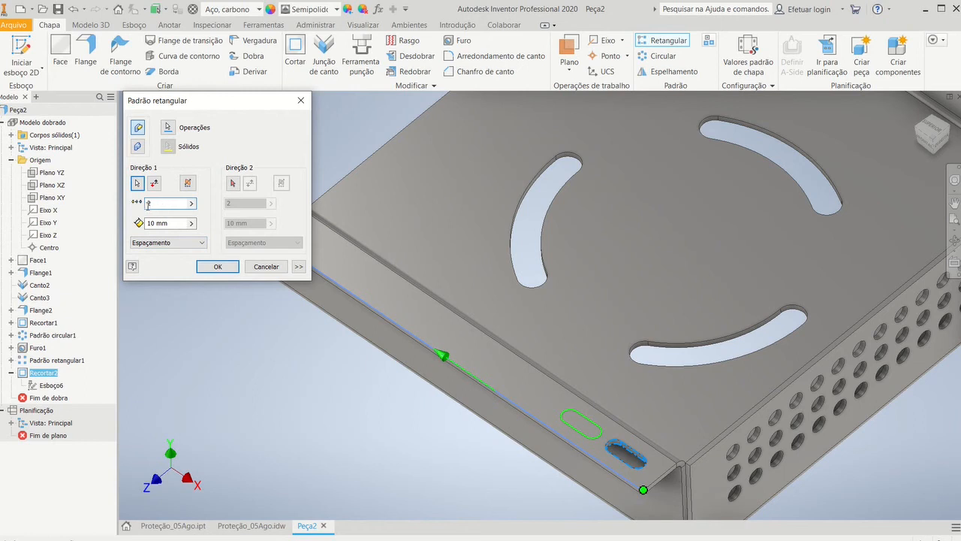
middle_click_drag(433, 325, 518, 289)
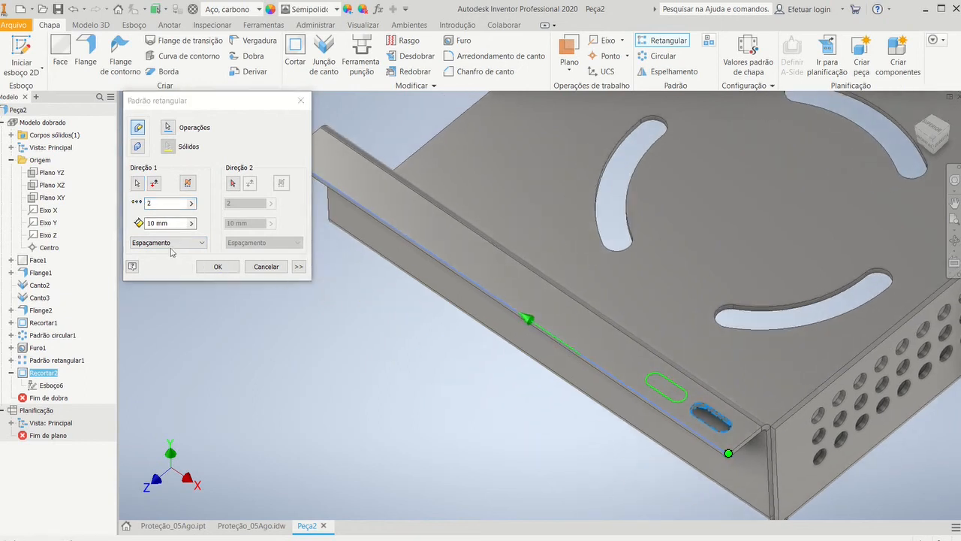
left_click(171, 223)
type("83")
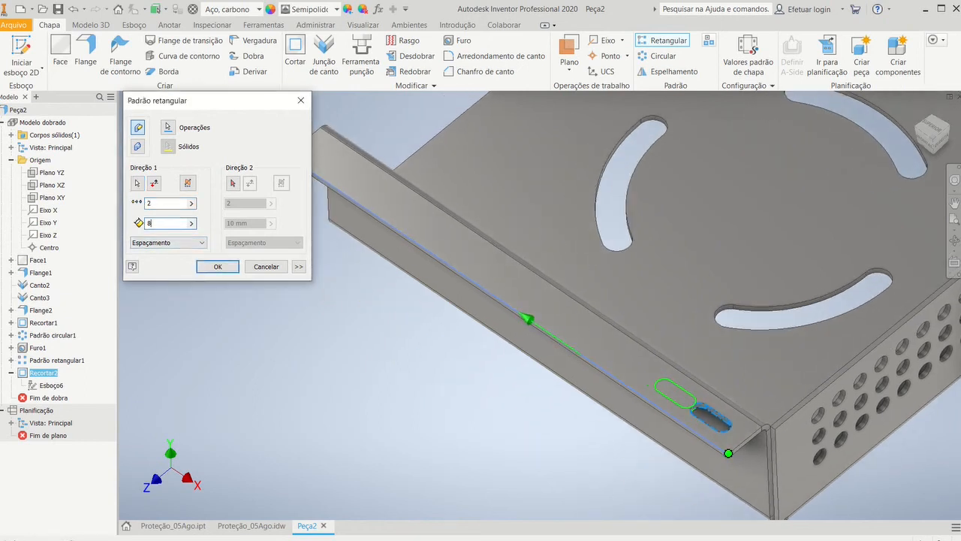
left_click(217, 267)
Measure the distance from the patterned slot's end arc to the midpoint of the lip's end edge
middle_click_drag(300, 351, 313, 371)
scroll(316, 273, "up", 5)
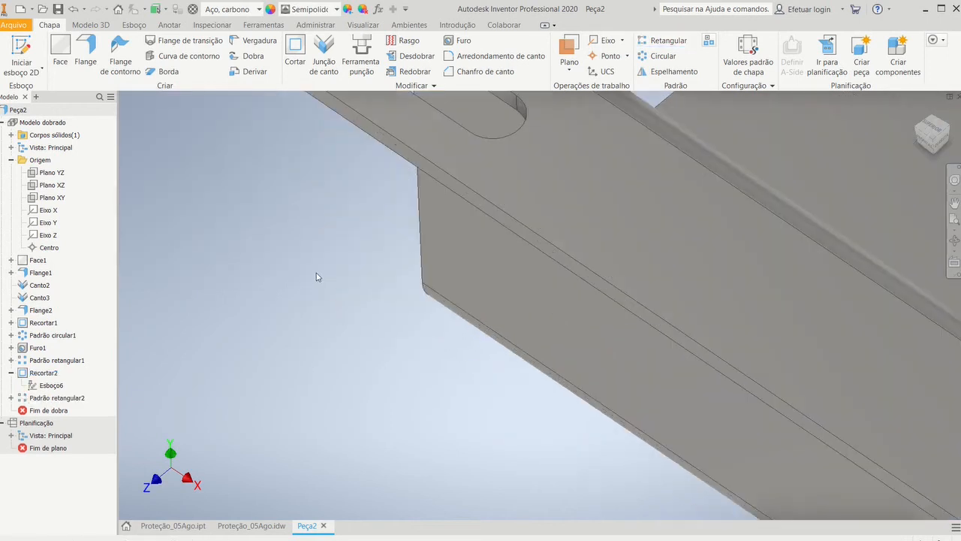
scroll(346, 244, "down", 3)
middle_click_drag(364, 242, 326, 452)
key("m")
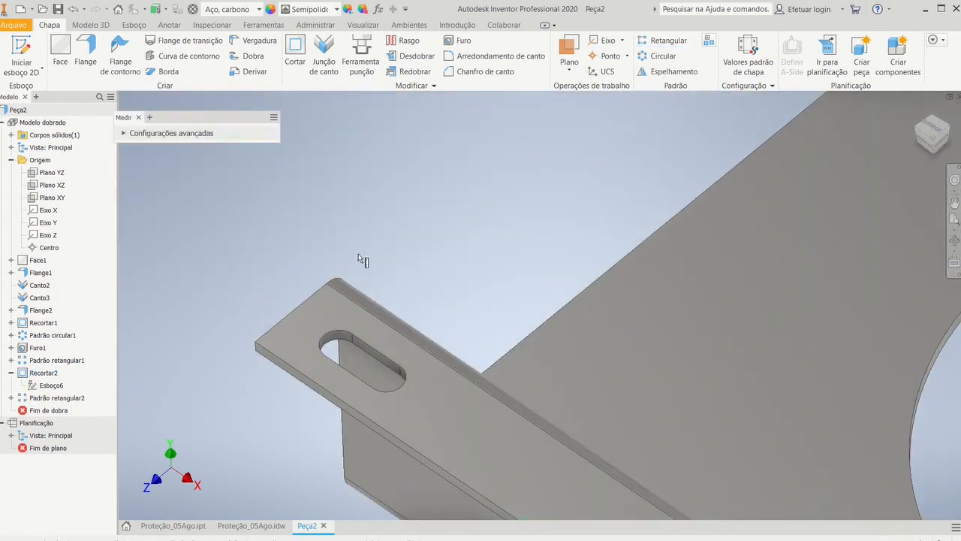
left_click(328, 339)
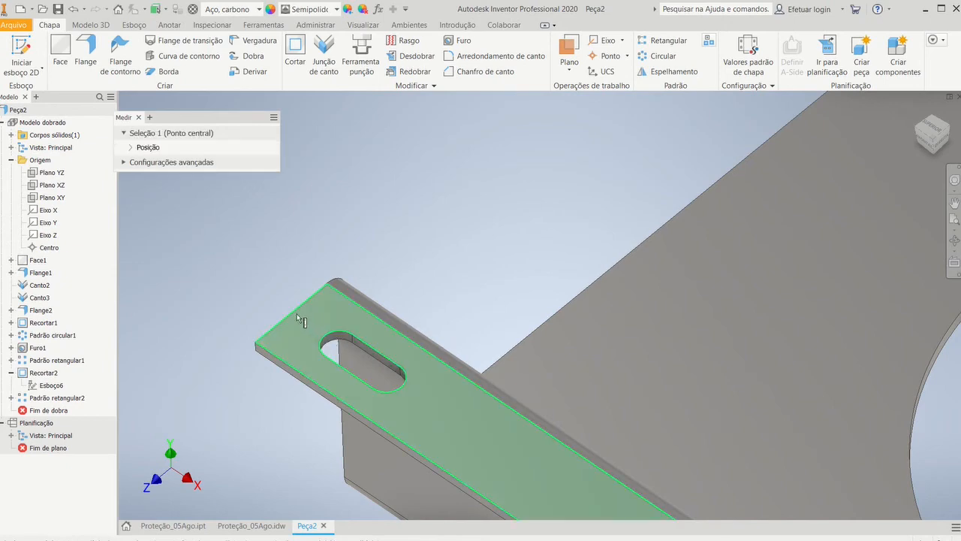
left_click(290, 311)
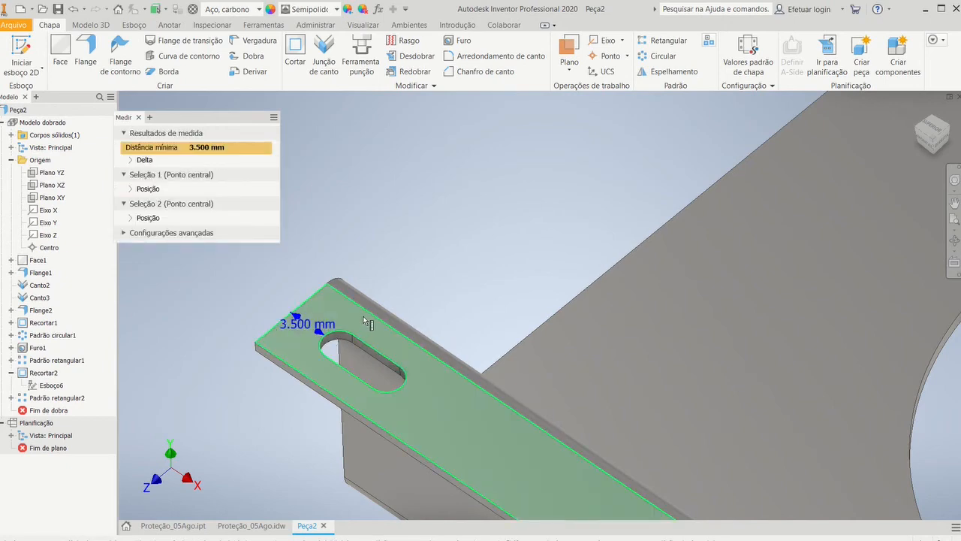
key("Escape")
Mirror the lip's slot cut and its rectangular pattern across the XY plane onto the opposite lip
scroll(465, 304, "down", 3)
scroll(754, 418, "down", 2)
middle_click_drag(775, 455, 604, 435)
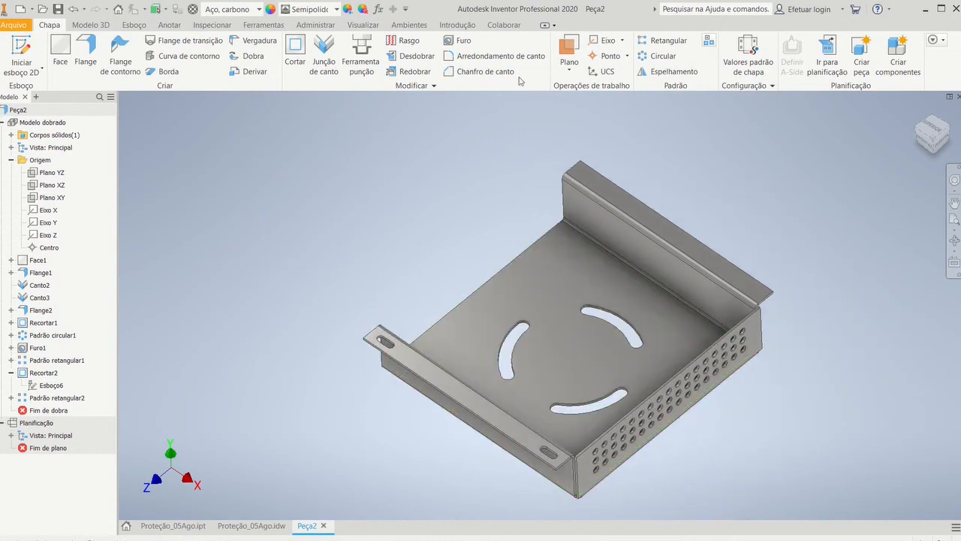
left_click(670, 72)
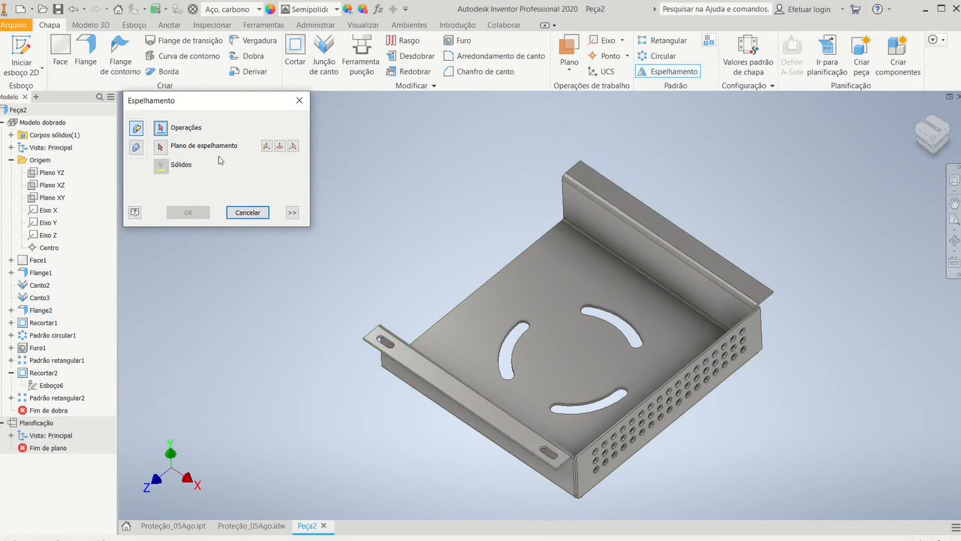
left_click(56, 398)
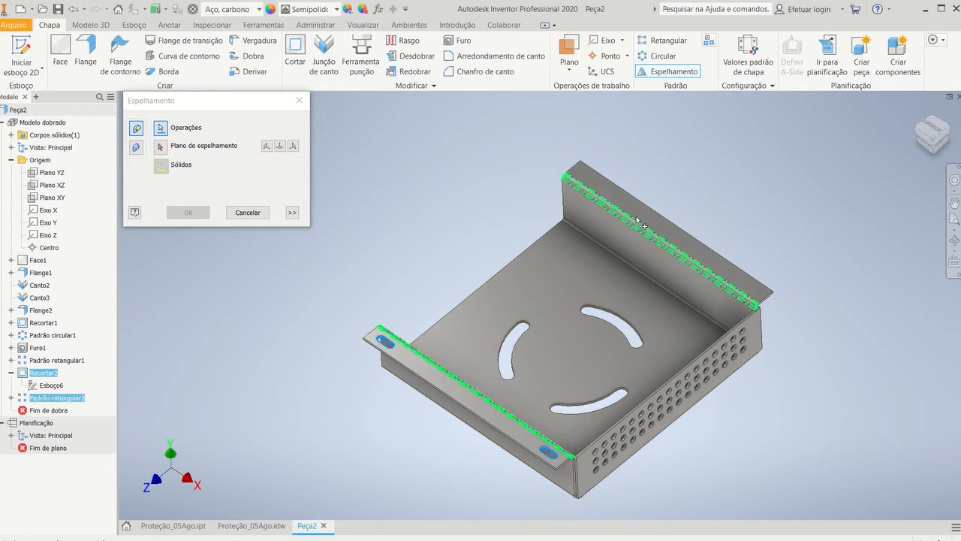
left_click(160, 147)
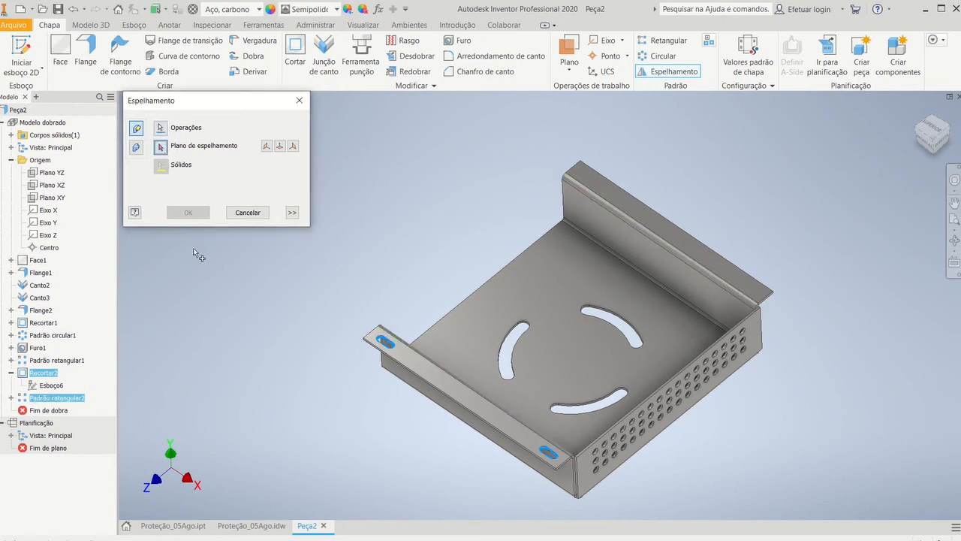
left_click(51, 198)
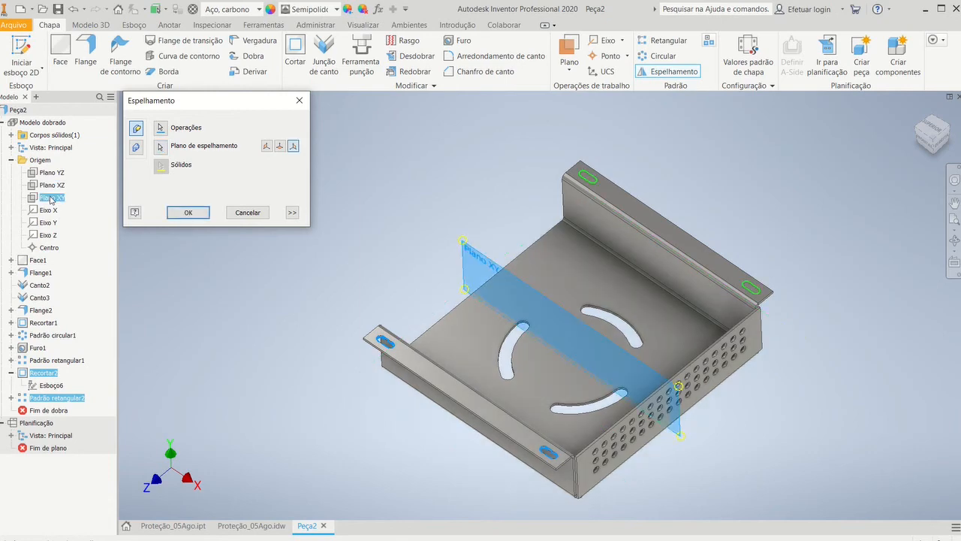
left_click(182, 211)
Measure the distance from the center of the original lip's slot end arc to that lip's long outer edge
scroll(702, 410, "down", 5)
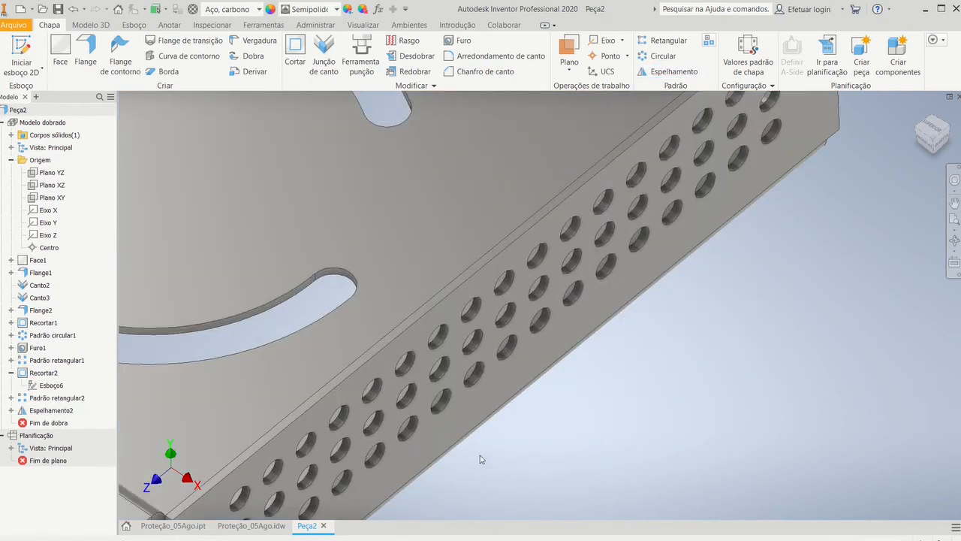
middle_click_drag(476, 461, 691, 290)
scroll(691, 290, "up", 3)
middle_click_drag(661, 331, 567, 473)
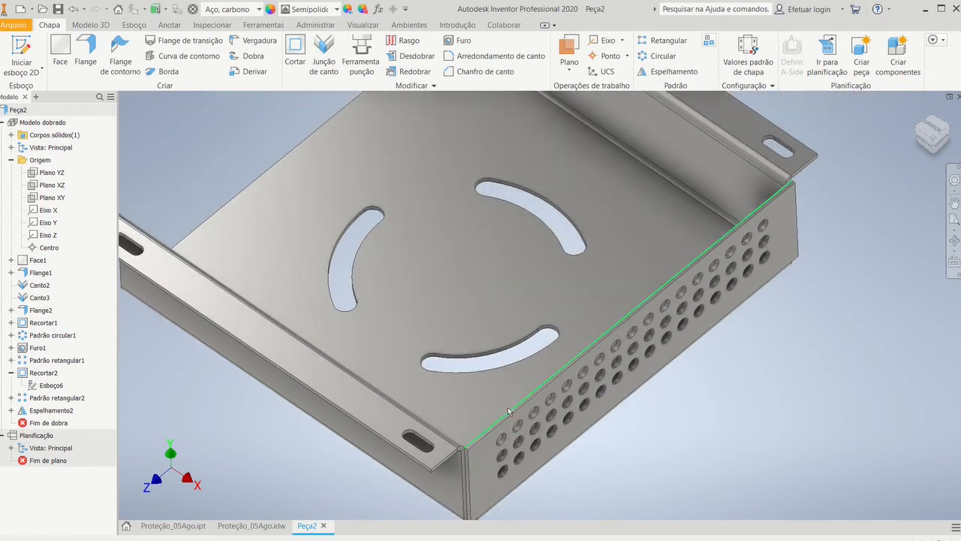
middle_click_drag(459, 432, 409, 367)
key("m")
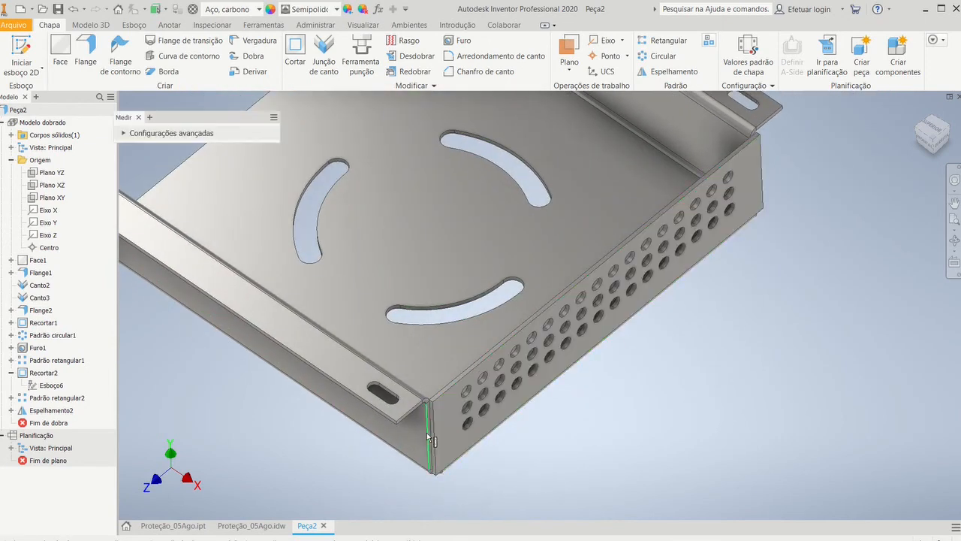
scroll(439, 432, "down", 2)
left_click(371, 373)
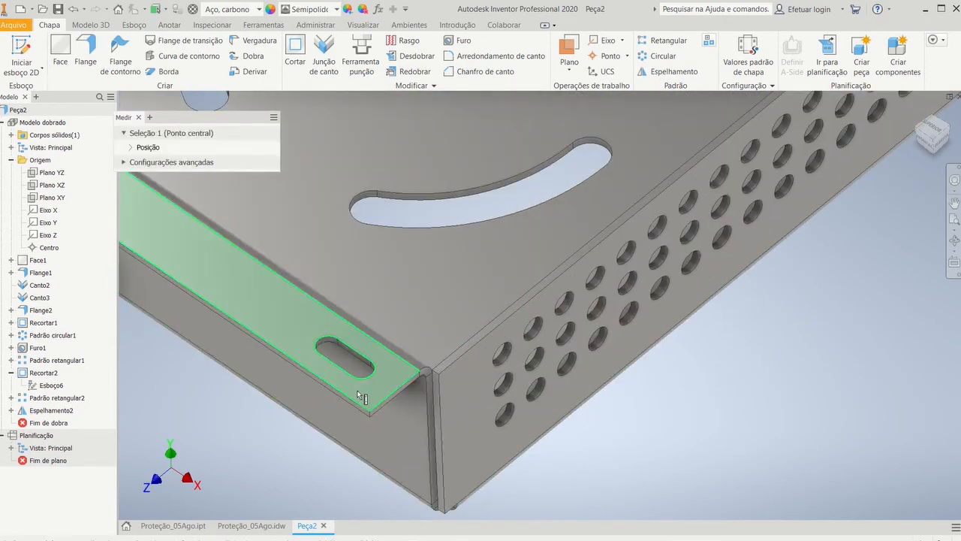
left_click(354, 404)
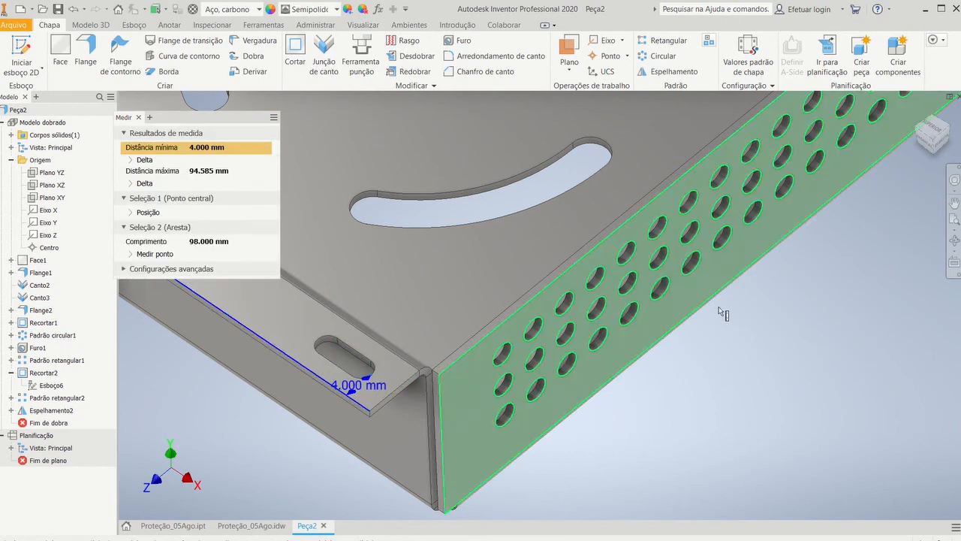
Measure the distance from the mirrored slot's end arc to the long outer edge of the opposite lip
scroll(428, 471, "up", 4)
scroll(432, 443, "down", 5)
middle_click_drag(662, 101, 410, 374)
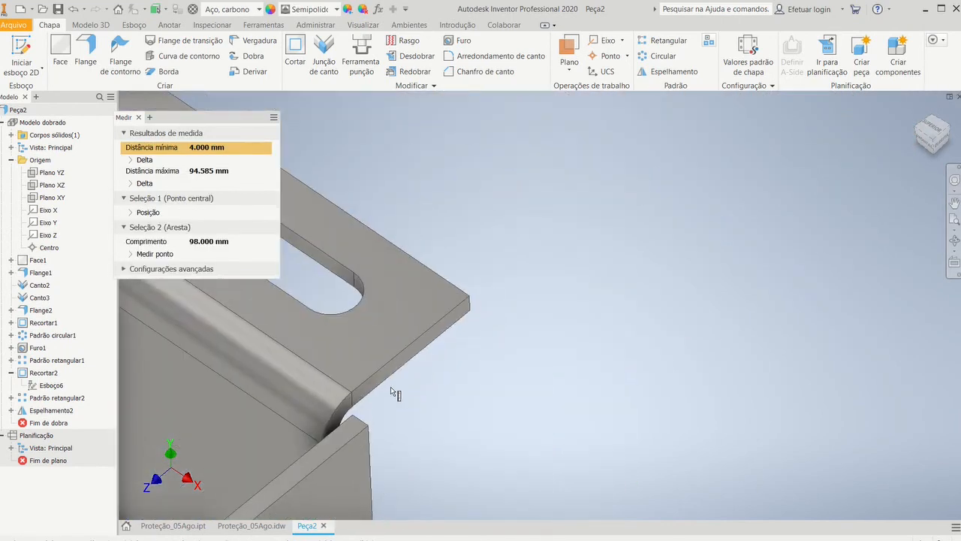
left_click(359, 309)
left_click(419, 261)
key("Escape")
Inspect the cover's flat pattern from the front, rotated with the perforated flange uppermost, and return to the folded part
scroll(493, 333, "up", 6)
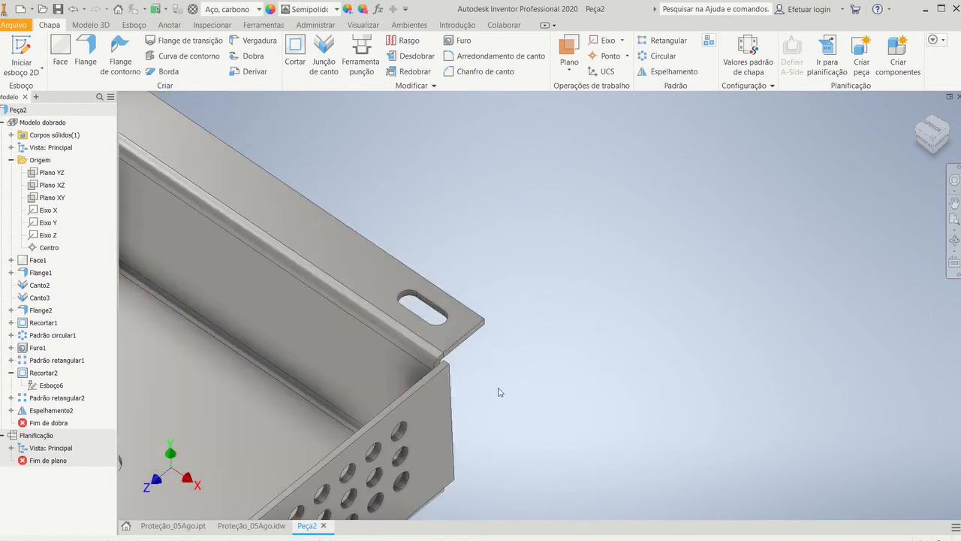
middle_click_drag(542, 350, 591, 296)
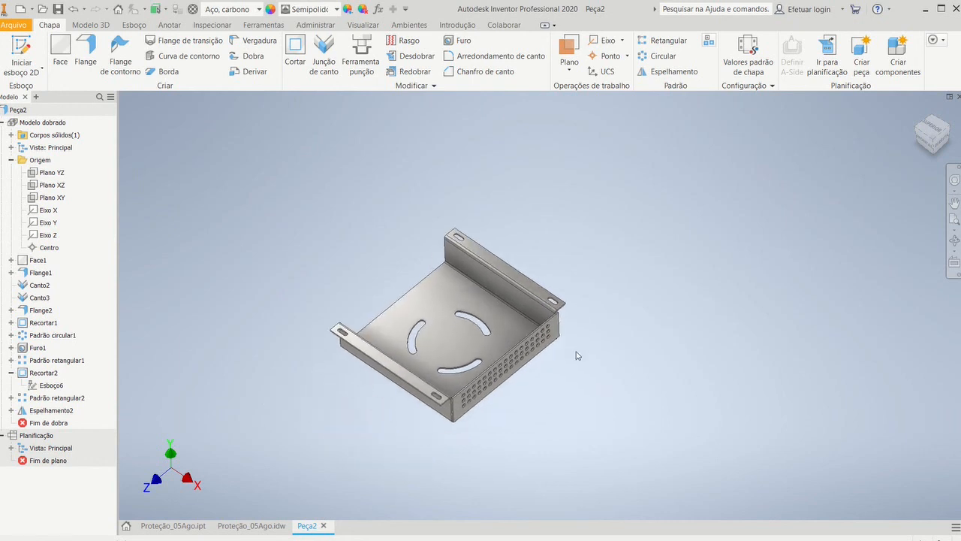
left_click(918, 111)
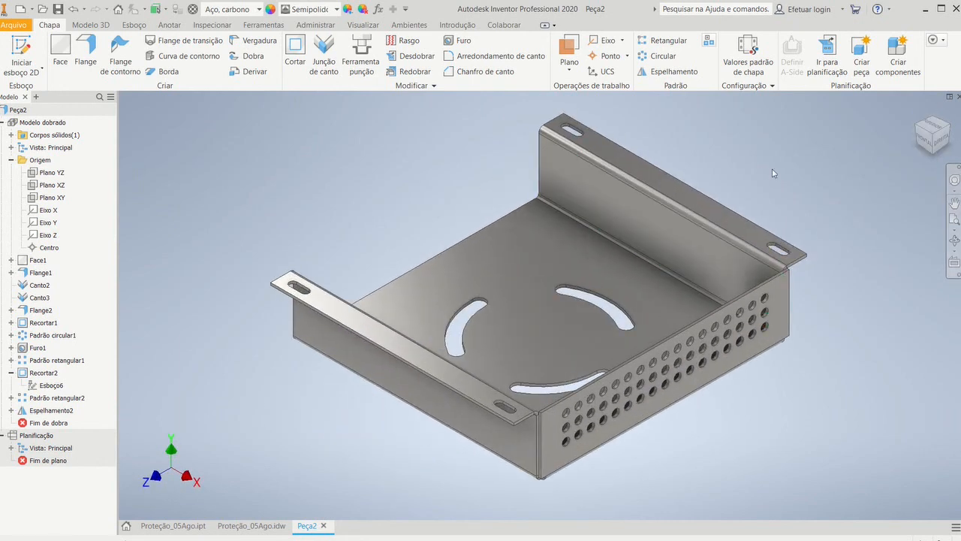
left_click(827, 53)
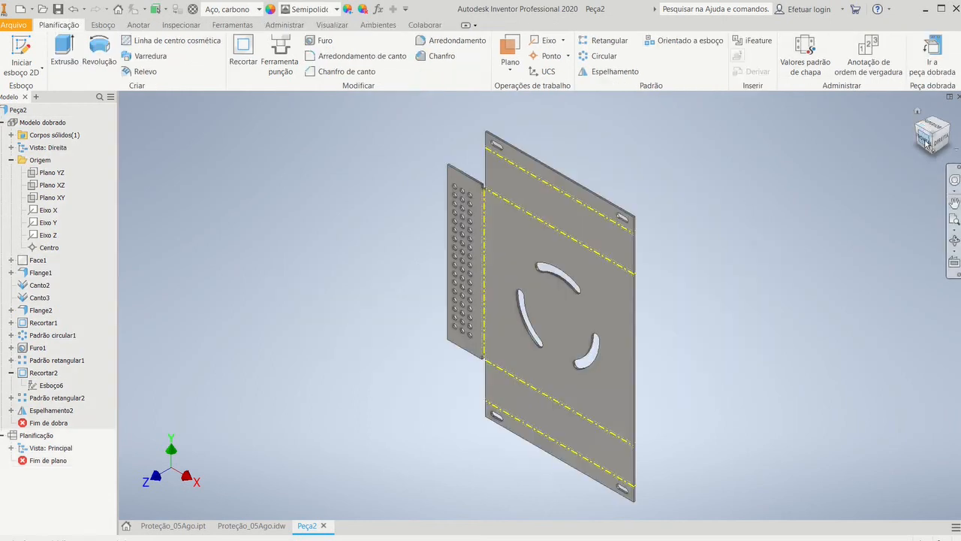
left_click(929, 143)
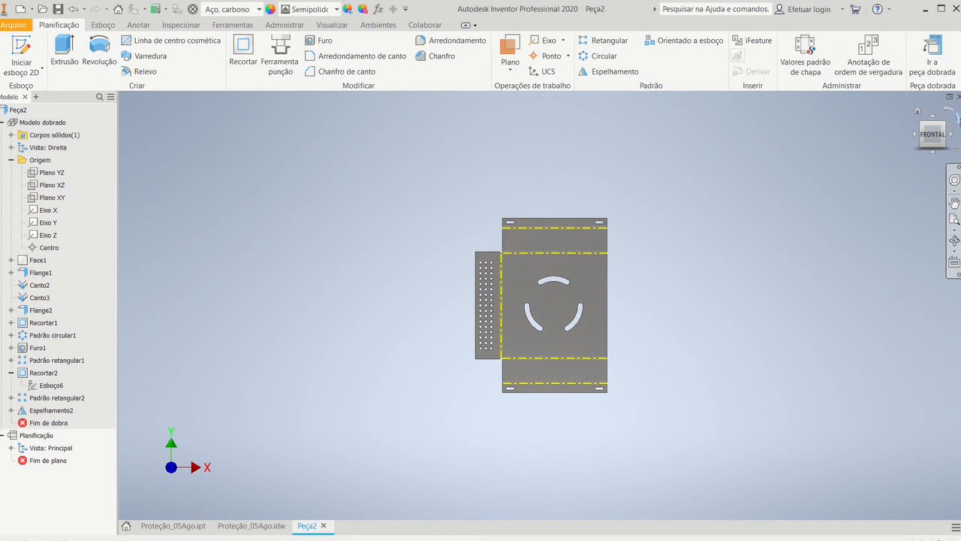
left_click(959, 120)
scroll(628, 376, "down", 3)
middle_click_drag(614, 380, 625, 401)
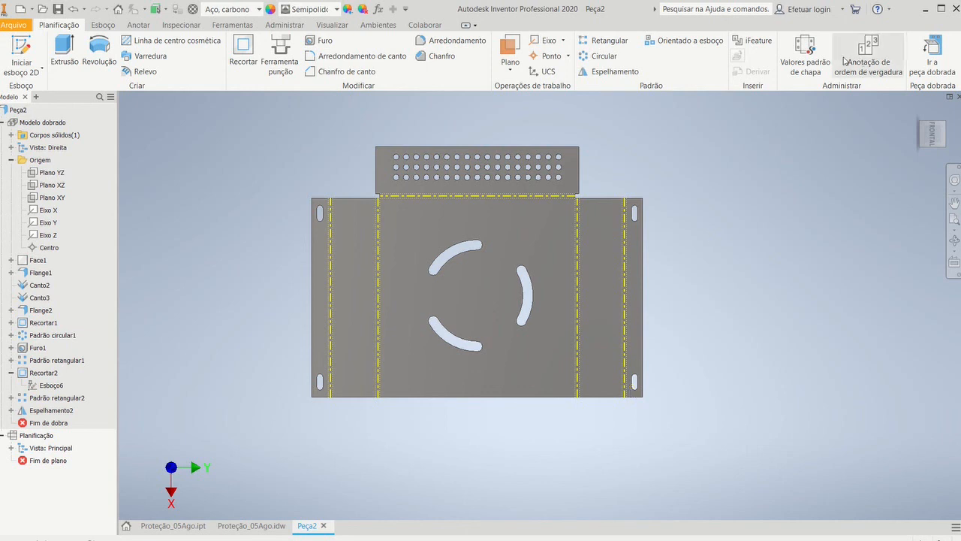
left_click(931, 58)
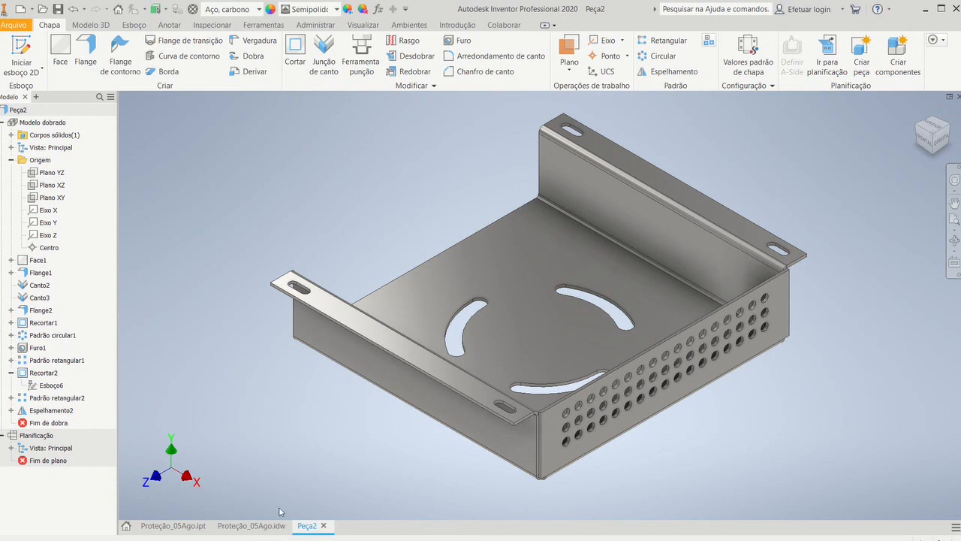
Save the part as Chapa_Metálica in the 13 Chapas folder
left_click(58, 9)
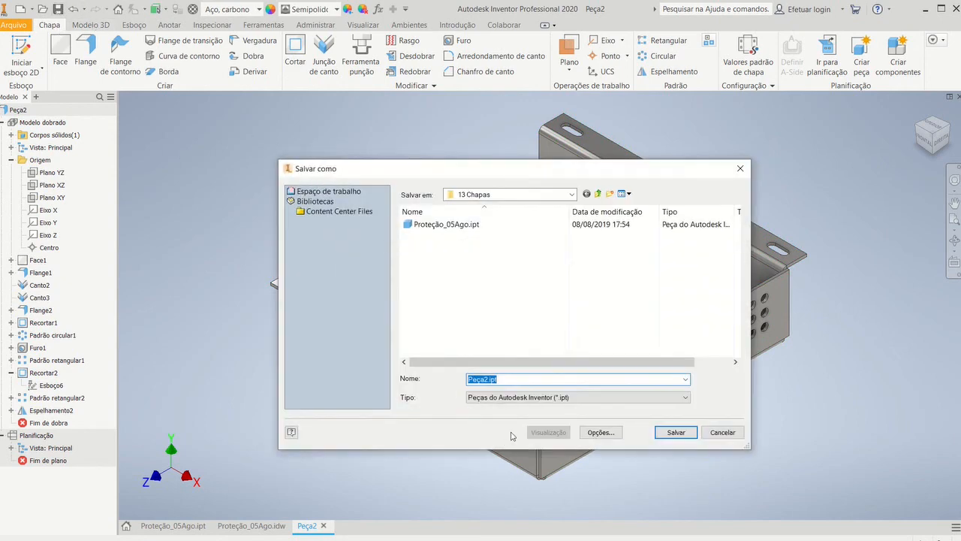
type("Chapa_Metálica")
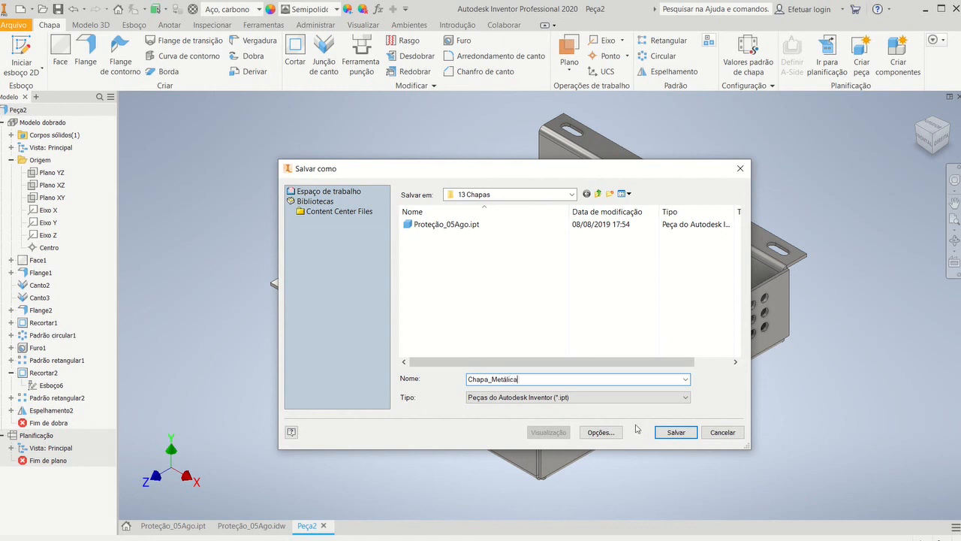
left_click(674, 432)
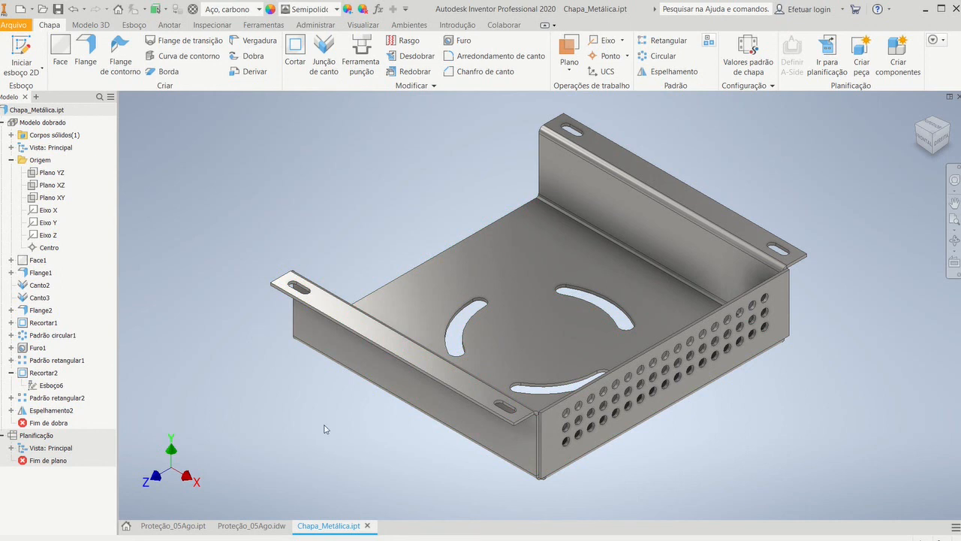
Check the preview and file path of Chapa_Metálica.ipt among the recent documents
left_click(14, 24)
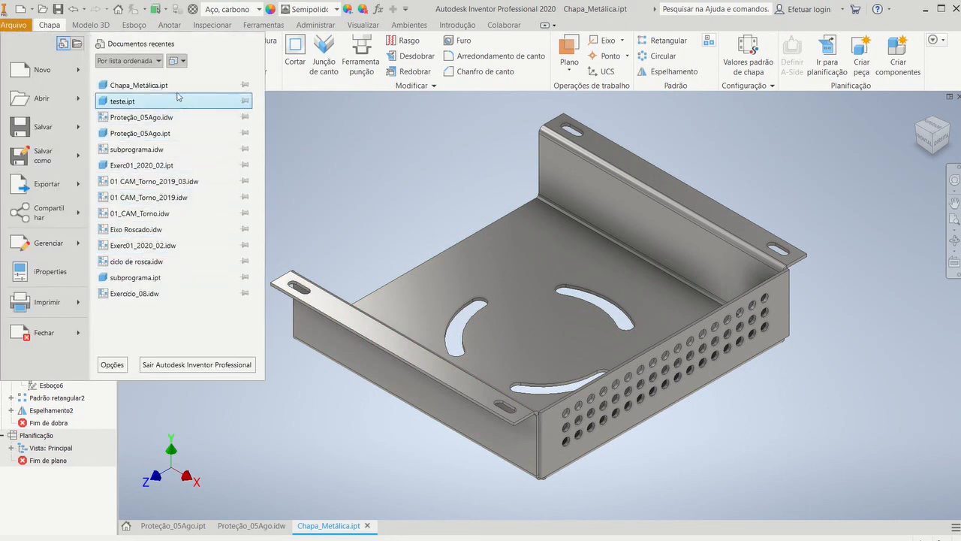
mouse_move(163, 89)
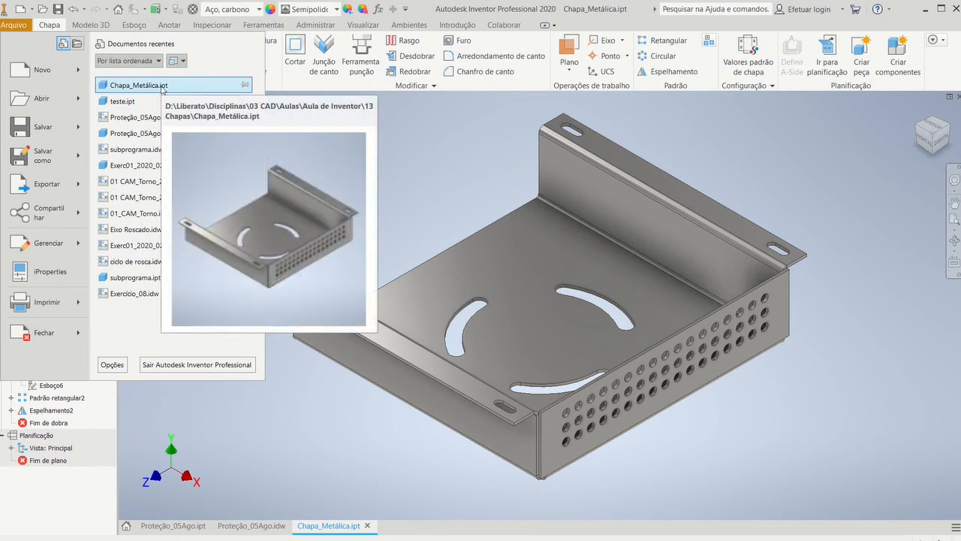
left_click(386, 139)
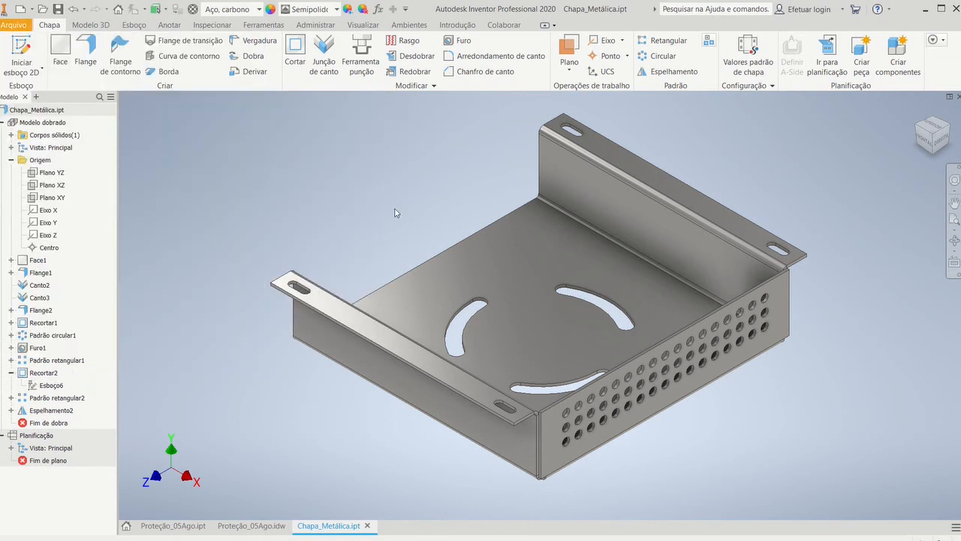